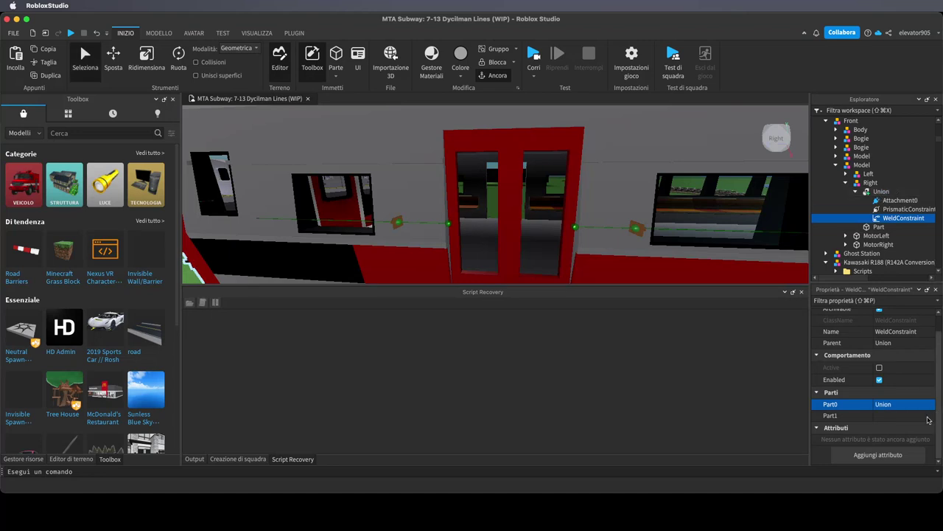
Set Part1 of the right door leaf's WeldConstraint to its Part, and unanchor both the Union and the Part
left_click(881, 192)
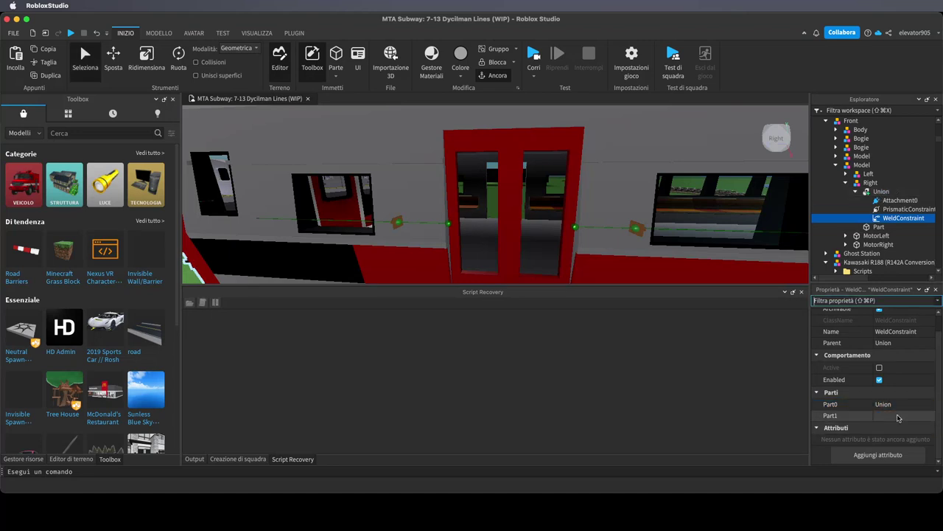
left_click(880, 227)
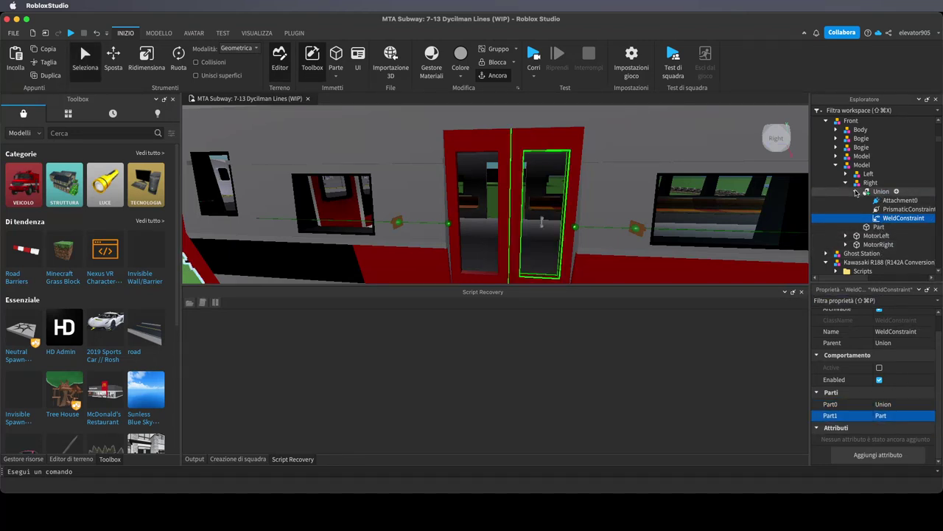
left_click(856, 192)
left_click(881, 192)
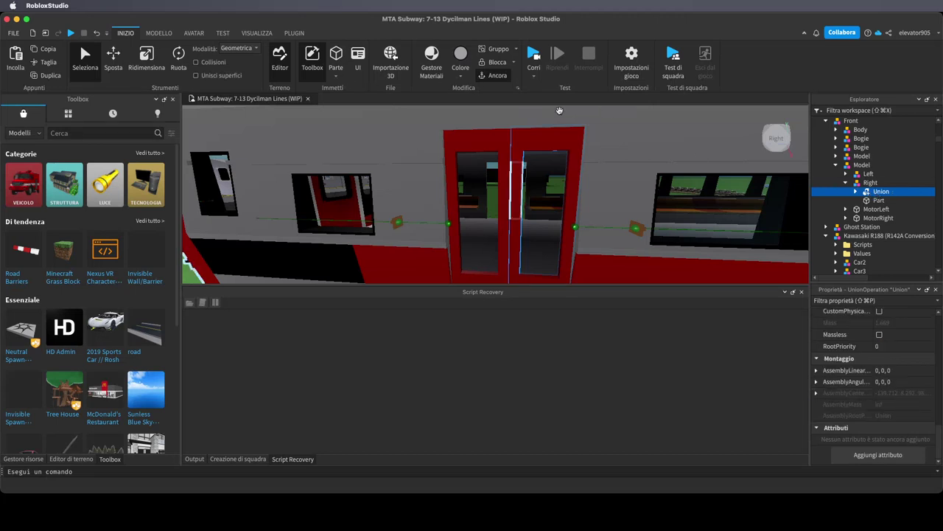
left_click(930, 200, "shift")
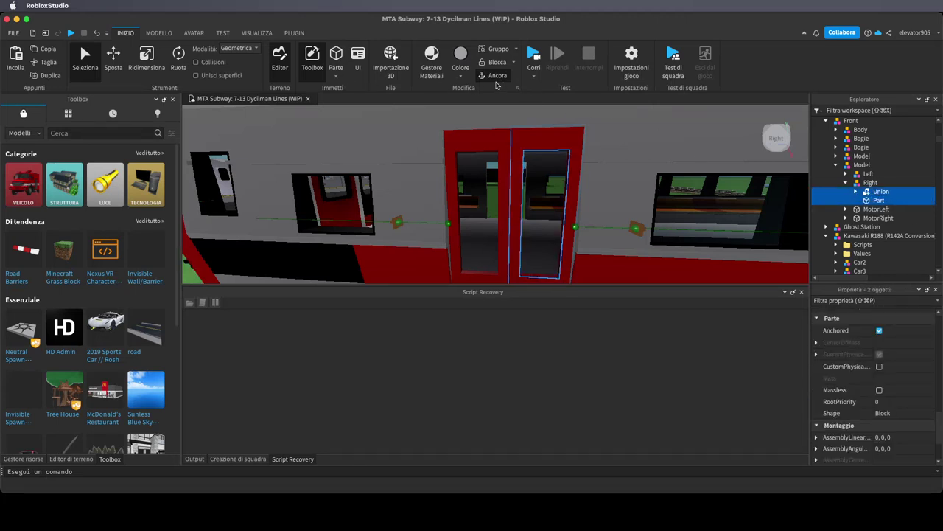
left_click(499, 79)
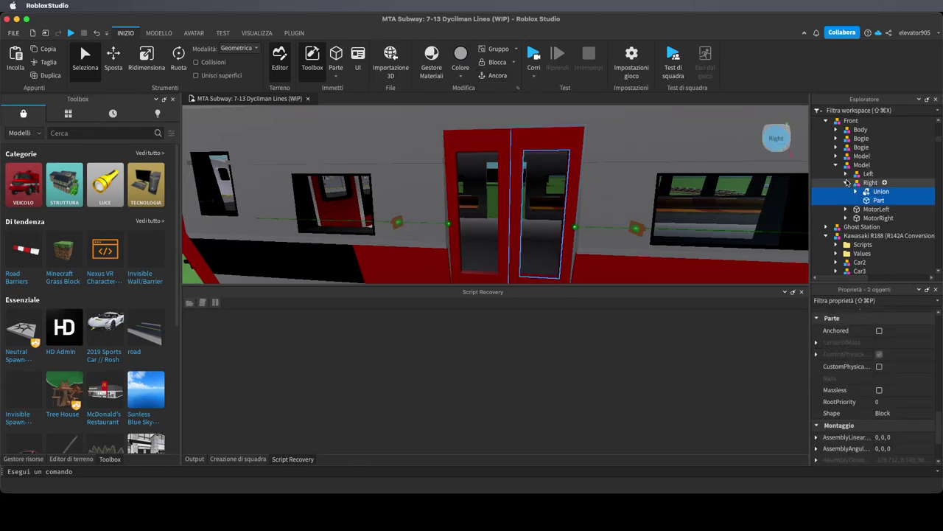
Unanchor the Union and Part of the left door leaf
left_click(845, 183)
left_click(845, 174)
left_click(920, 191)
left_click(917, 183, "shift")
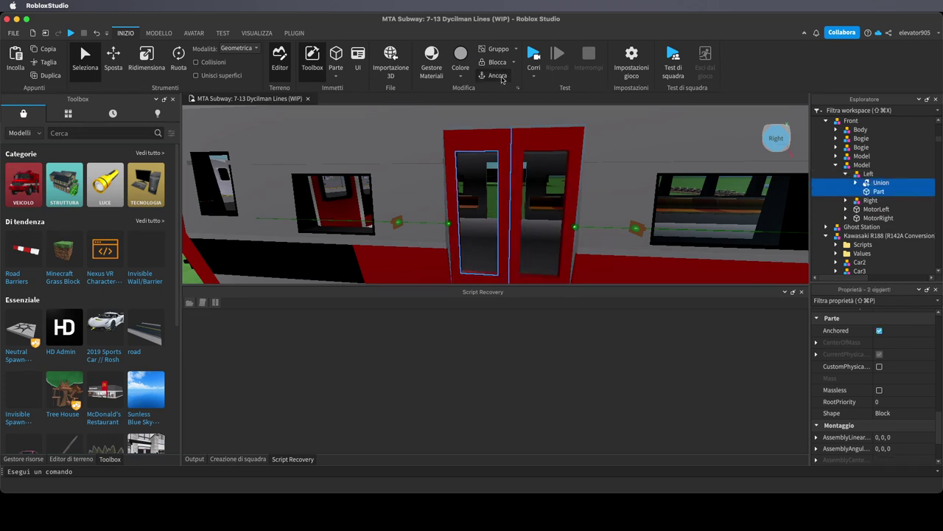
left_click(499, 77)
Run the simulation and set the left door leaf's PrismaticConstraint TargetPosition to 0 to test it opening
left_click(535, 65)
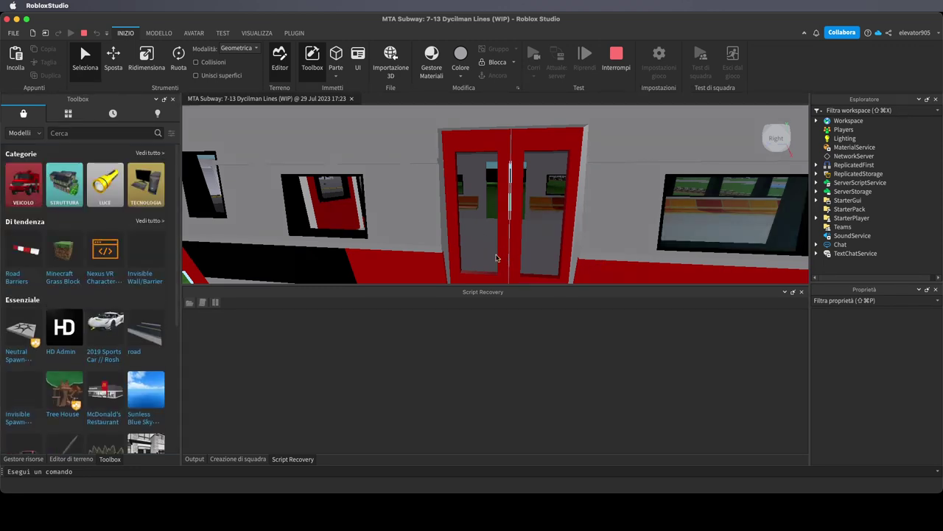
left_click(496, 257)
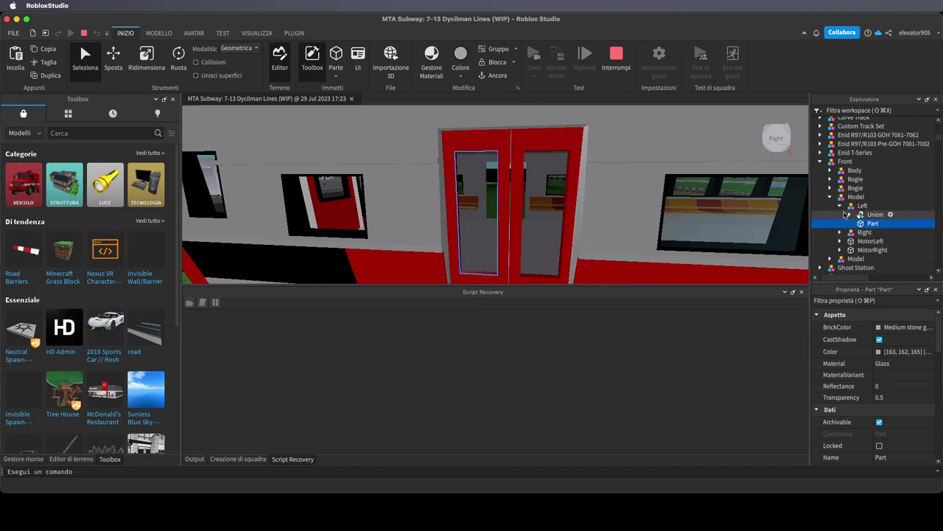
double_click(863, 214)
left_click(889, 241)
left_click(893, 233)
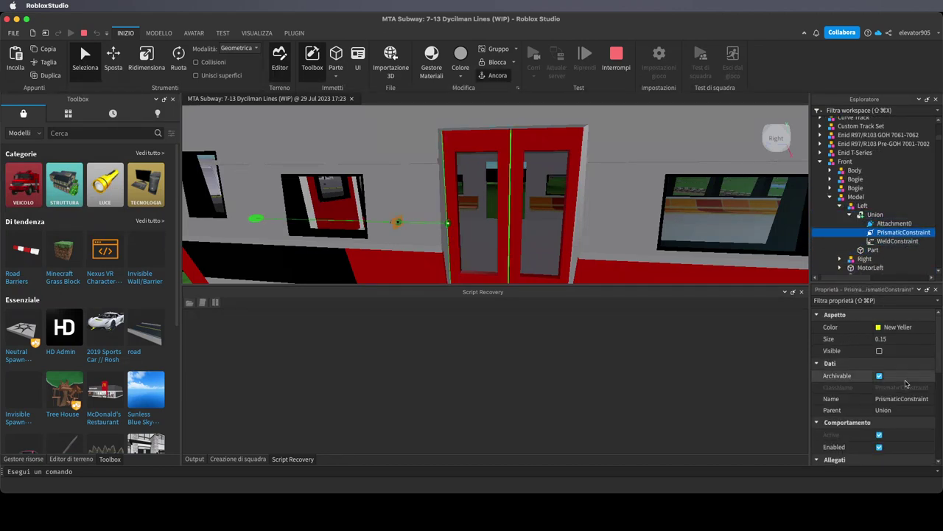
scroll(903, 390, "down", 10)
left_click(890, 425)
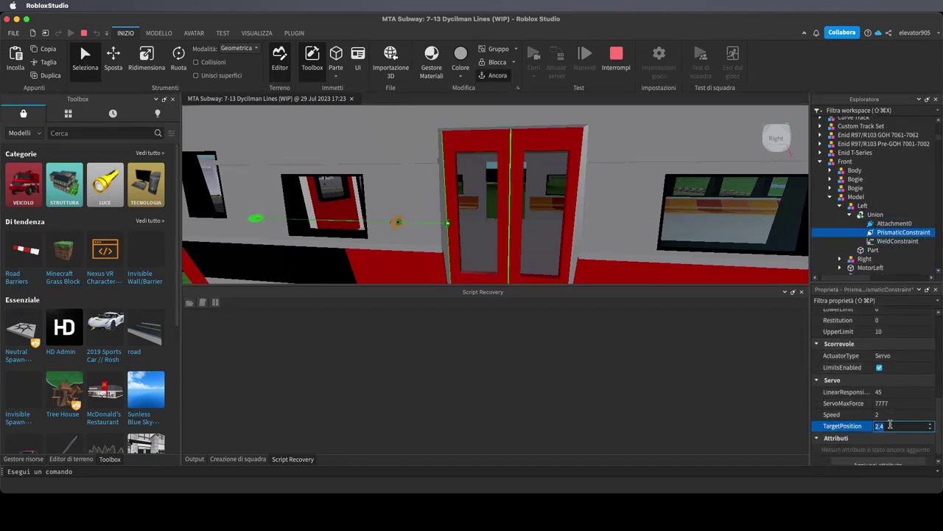
type("0")
key("Return")
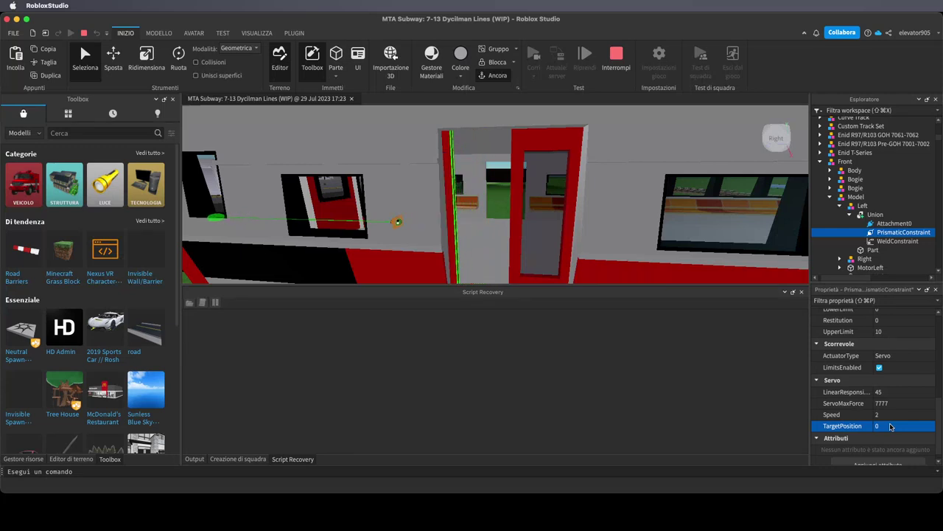
Test closing the left door leaf by setting its TargetPosition to 2.4, and stop the simulation
left_click(890, 425)
type("2.4")
key("Return")
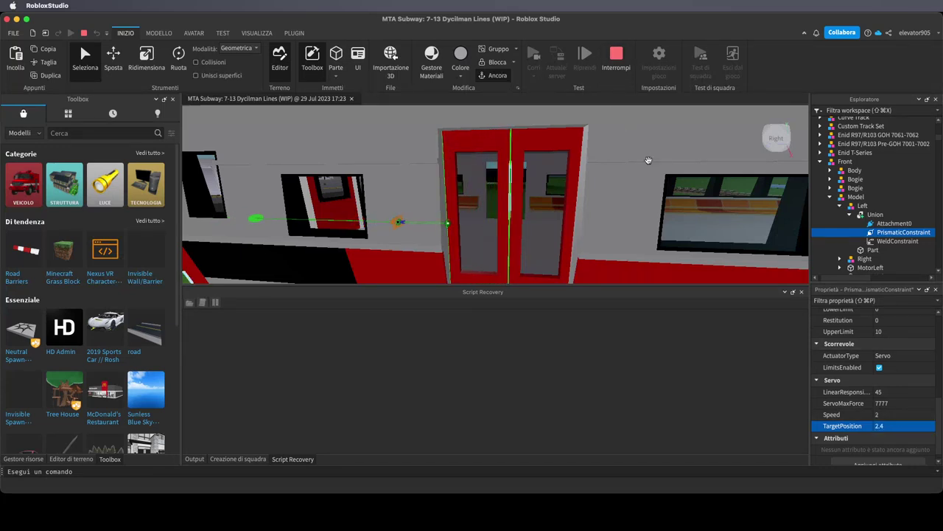
scroll(648, 160, "down", 5)
scroll(649, 160, "up", 3)
scroll(648, 160, "down", 3)
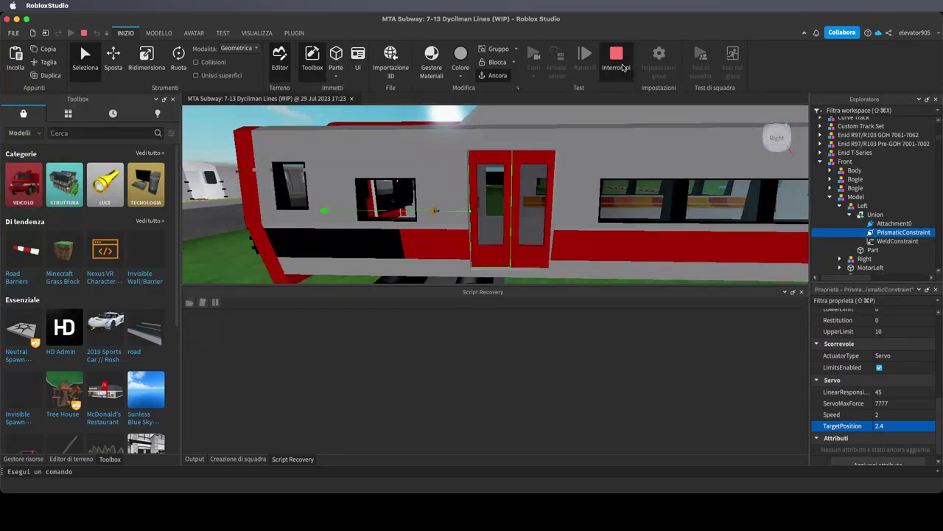
left_click(616, 59)
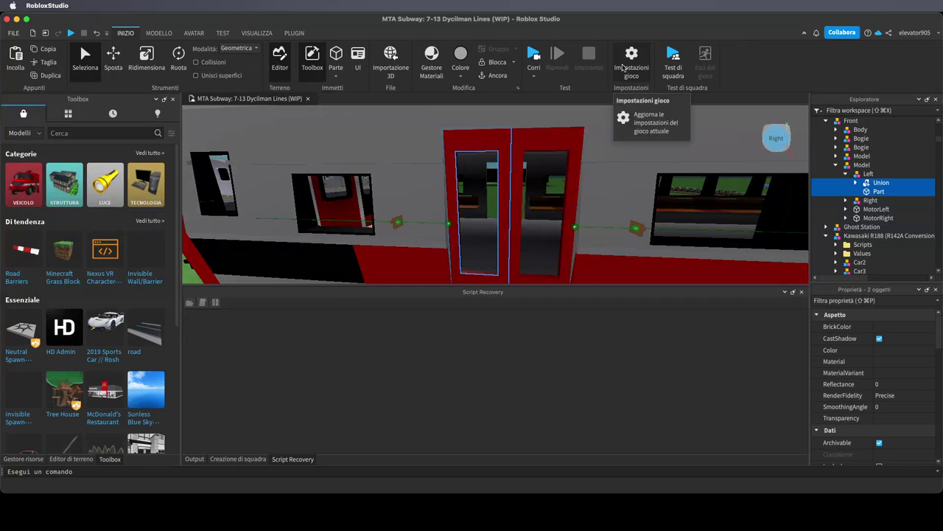
Collapse the finished door's groups and copy the origin position of the front car's other door model
left_click(845, 174)
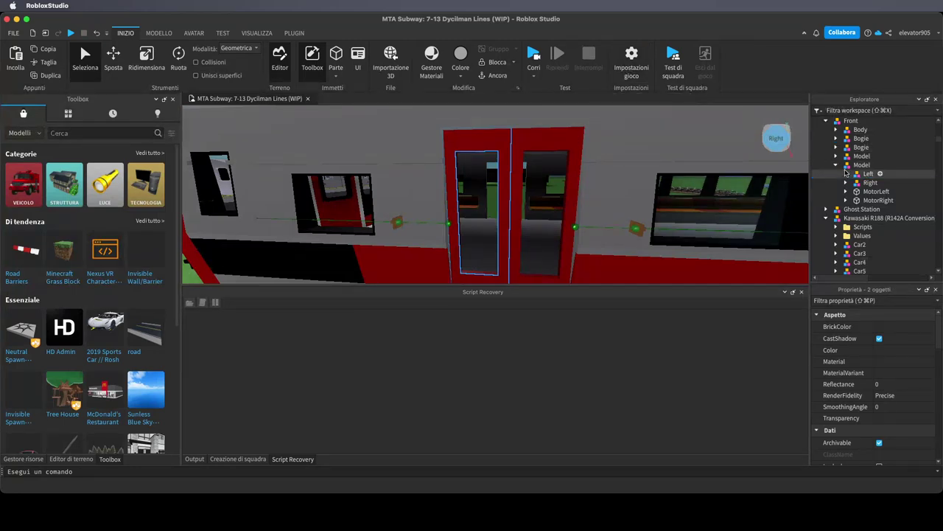
left_click(845, 174)
left_click(845, 174)
left_click(855, 165)
left_click(836, 165)
mouse_move(774, 181)
right_mouse_down()
mouse_move(755, 187)
mouse_move(789, 185)
mouse_move(759, 184)
right_mouse_up()
key("s")
key("w")
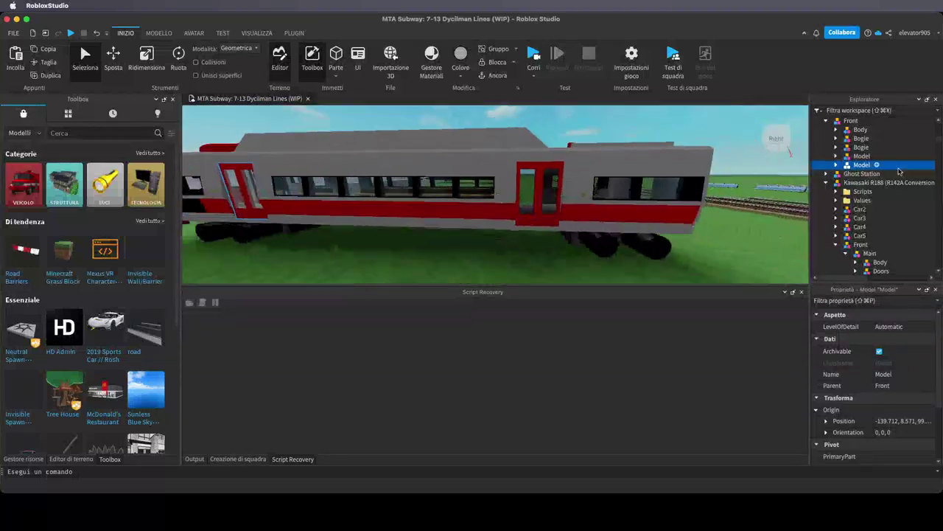
left_click(861, 156)
left_click(899, 421)
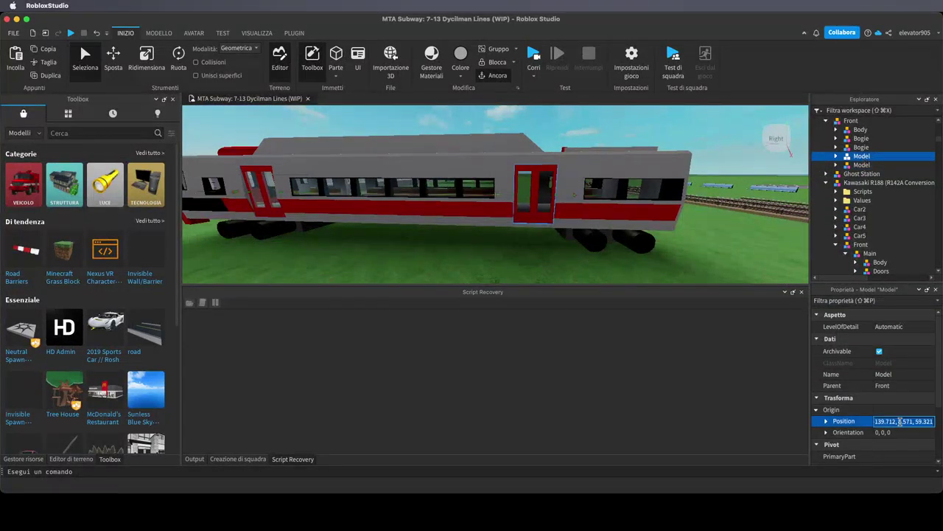
Duplicate the finished door model and set the copy's origin position to the copied -139.712, 8.571, 59.321
left_click(861, 164)
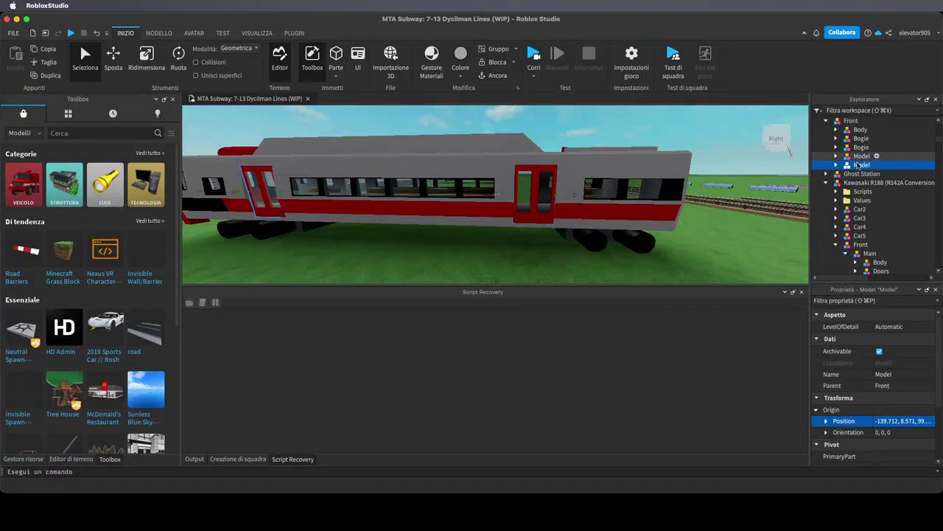
key("super+d")
left_click(911, 423)
key("super+v")
key("Return")
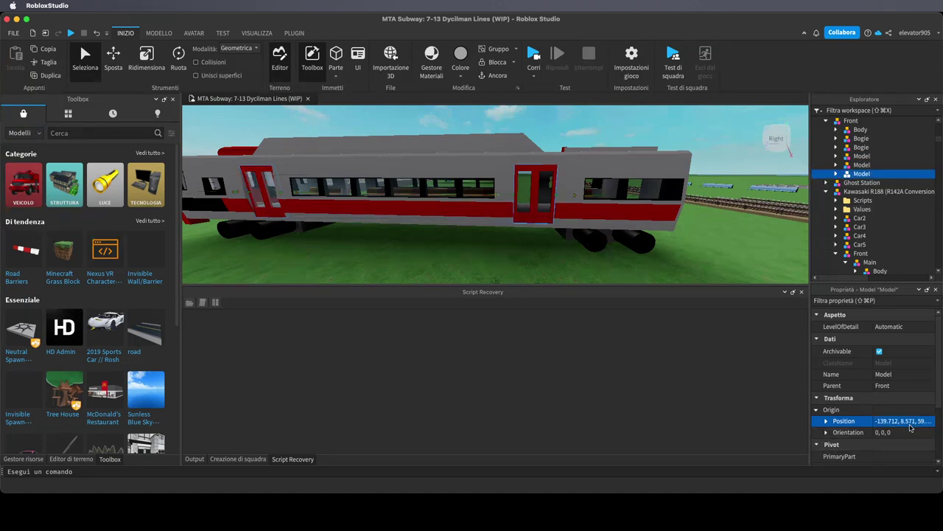
Delete the old door model at the copy's location and collapse the Kawasaki R188 model tree
left_click(853, 164)
left_click(854, 157)
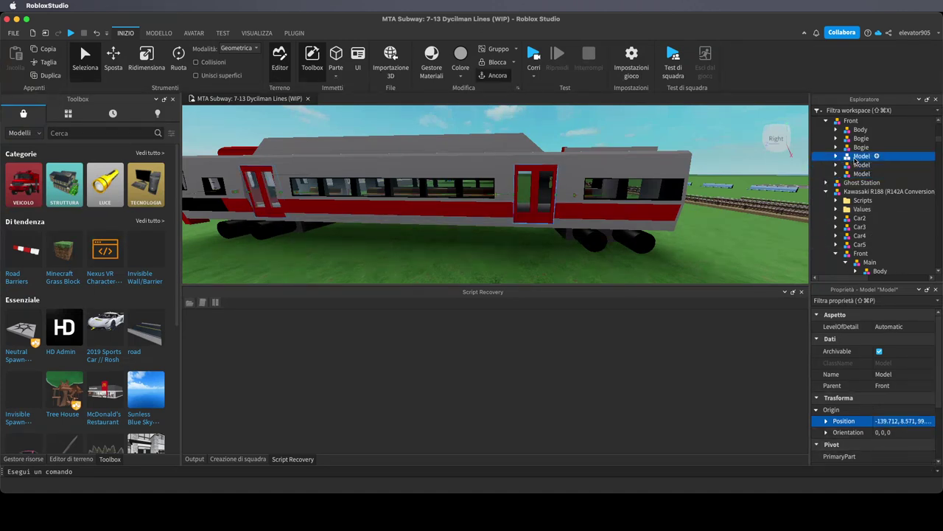
key("Delete")
left_click(847, 165)
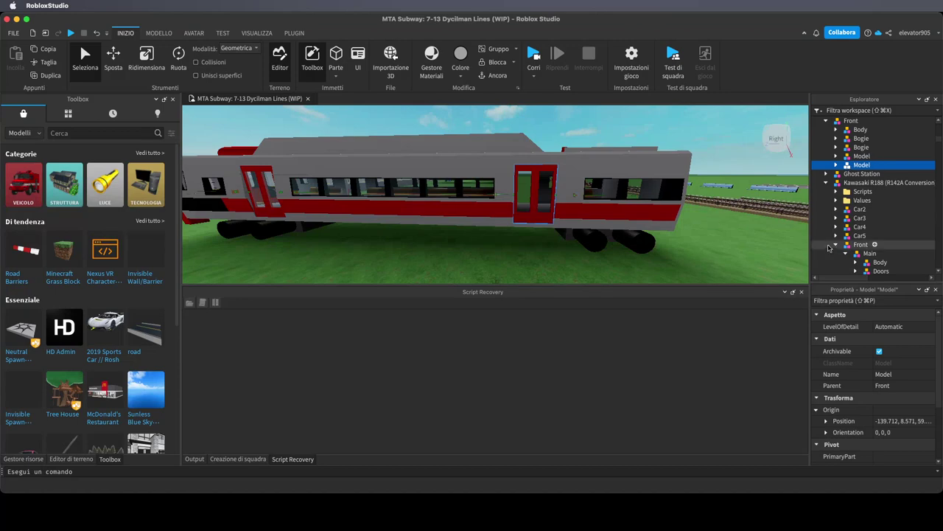
left_click(836, 244)
left_click(826, 182)
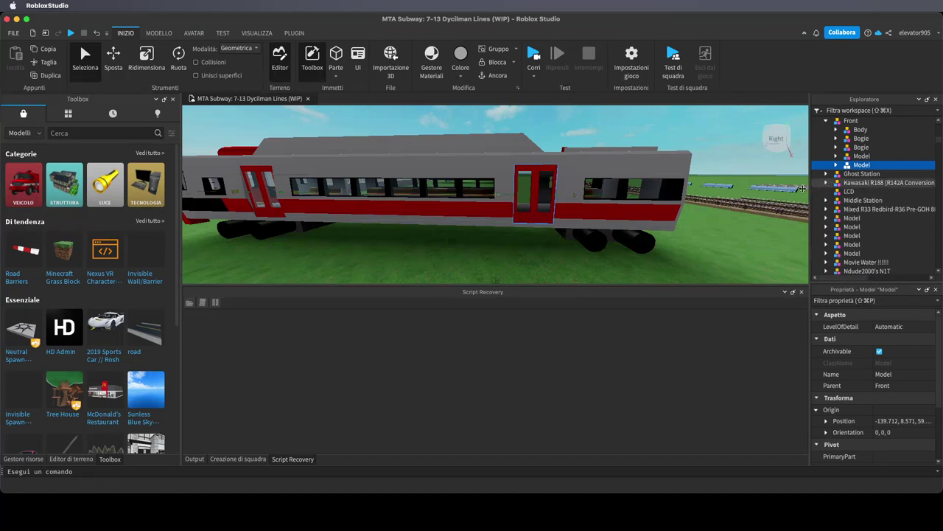
Rename the first door model in the Front car as DoorLeft1
key("f")
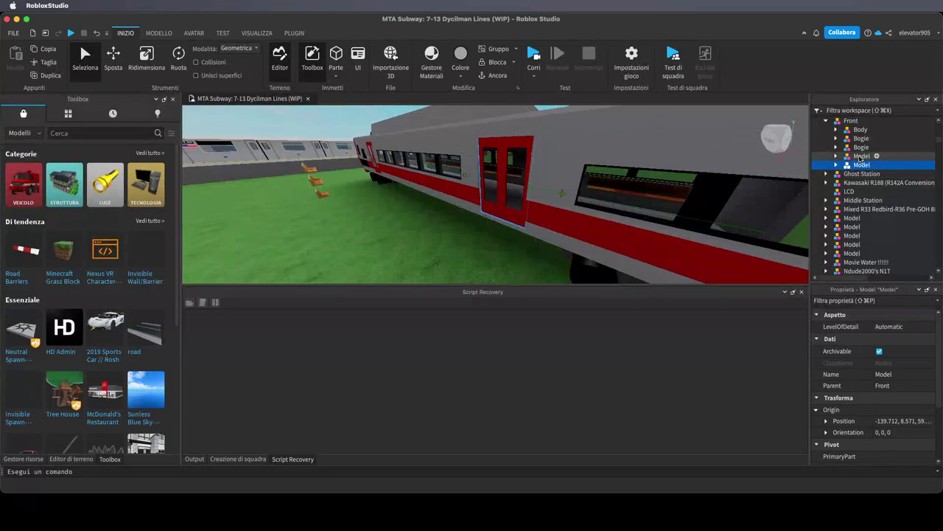
left_click(862, 155)
double_click(864, 157)
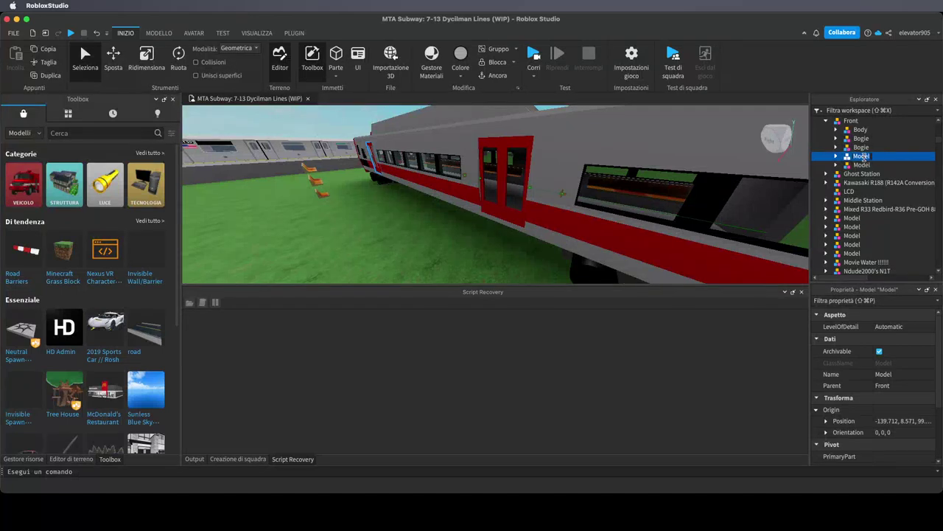
type("Door")
key("Return")
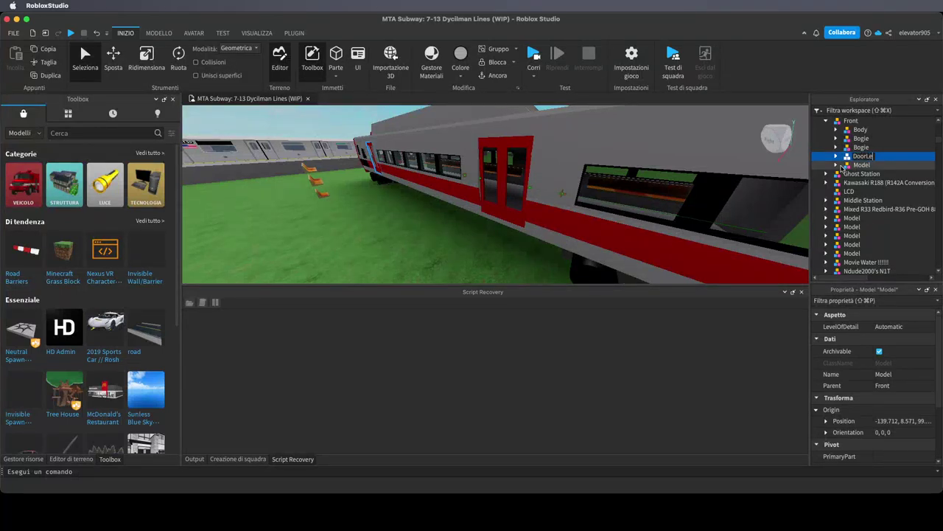
type("1")
Rename the duplicated door model as DoorRight1
left_click(864, 165)
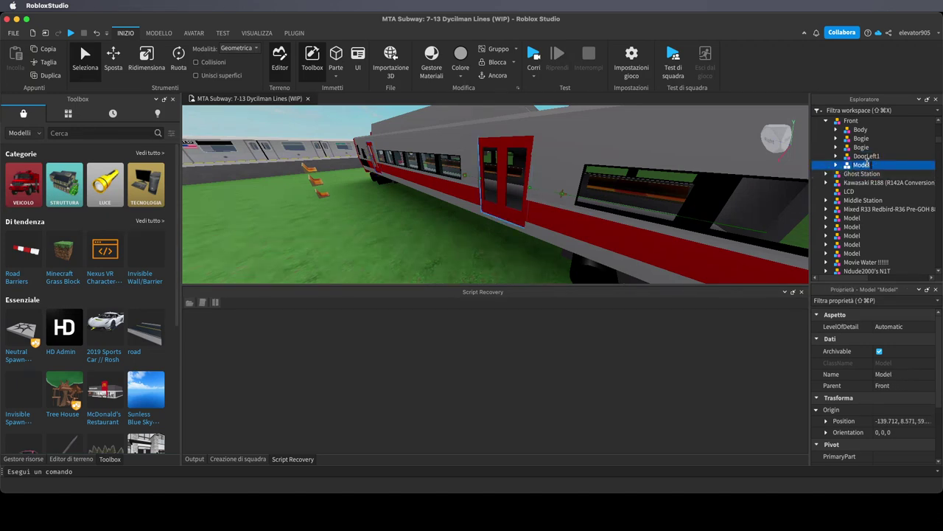
double_click(867, 163)
type("DoorRight1")
key("Return")
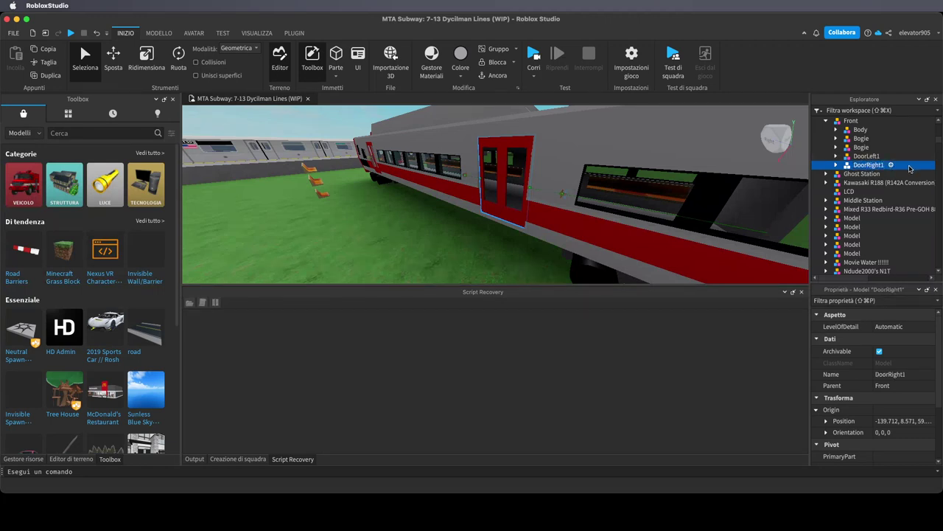
Rename the duplicated door model as DoorLeft2 and select it together with DoorLeft1
double_click(870, 165)
type("DoorLeft2")
key("Return")
left_click(905, 160, "shift")
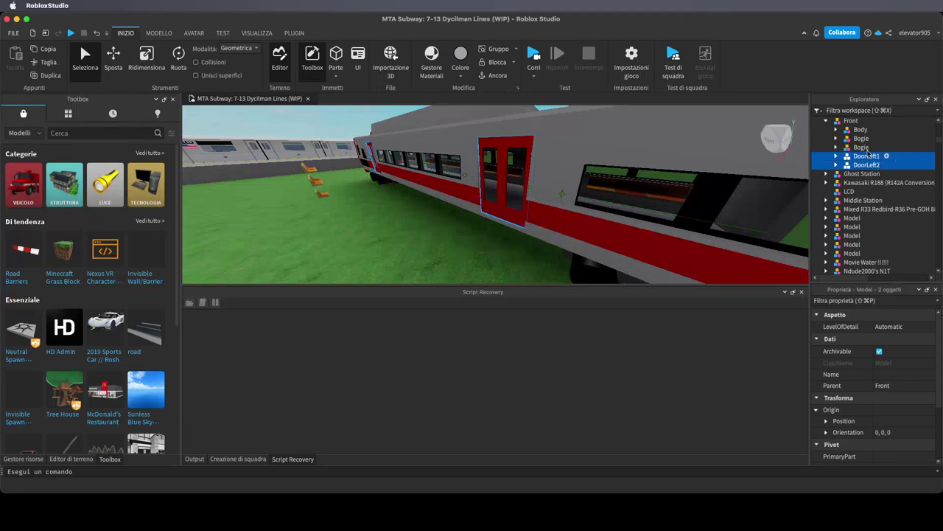
Select all children of the Front car's Body model and group them as a model
left_click(846, 129)
left_click(845, 131)
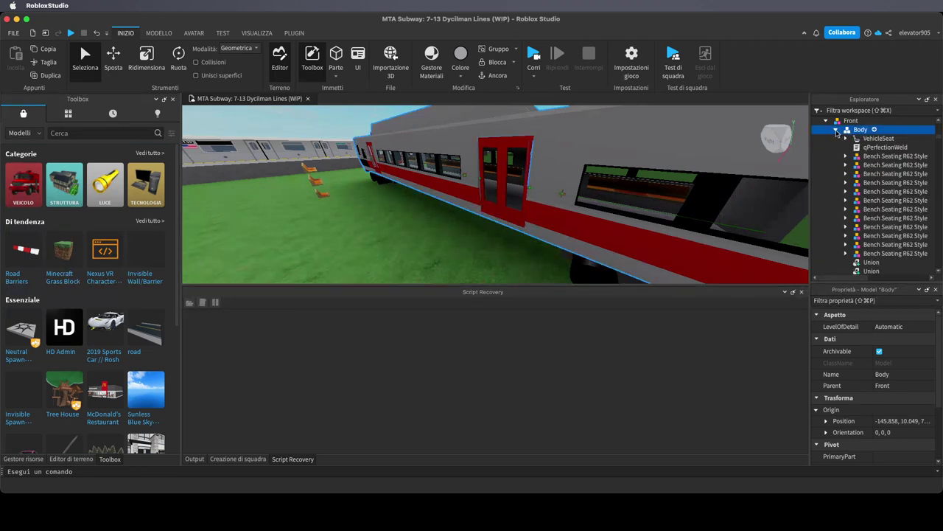
right_click(849, 131)
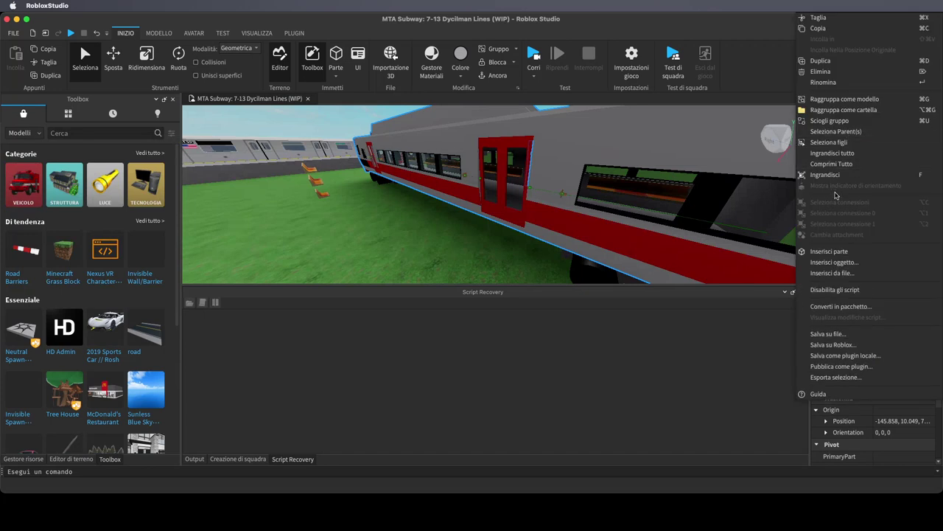
left_click(847, 144)
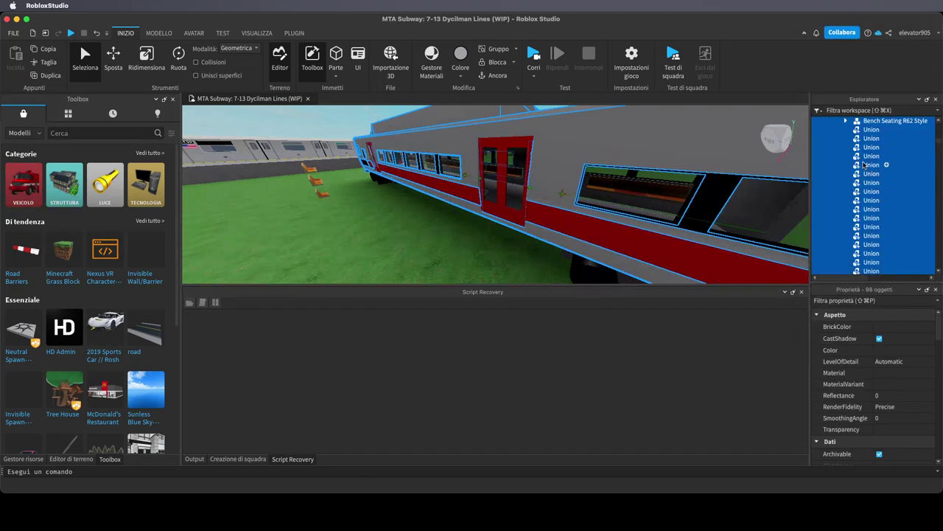
right_click(866, 174)
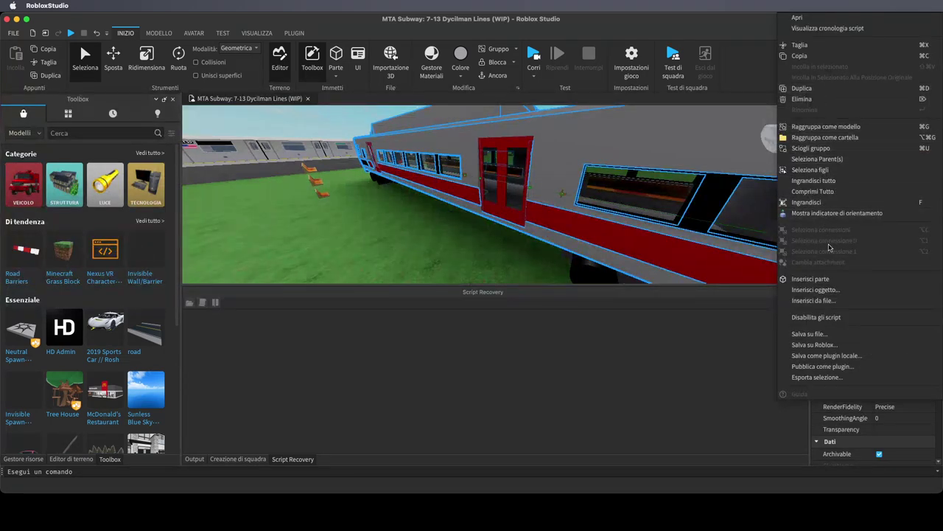
left_click(826, 127)
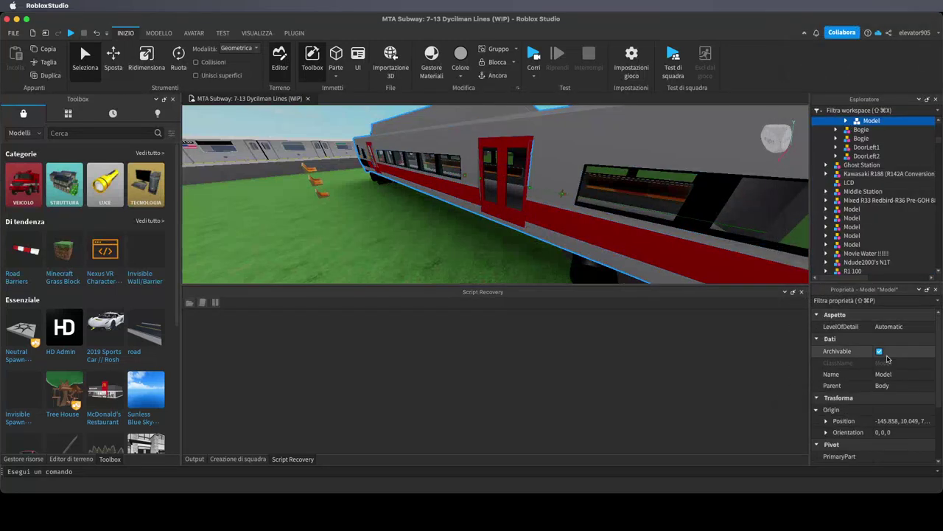
Rename the new group inside Body as Main
left_click(893, 375)
type("Main")
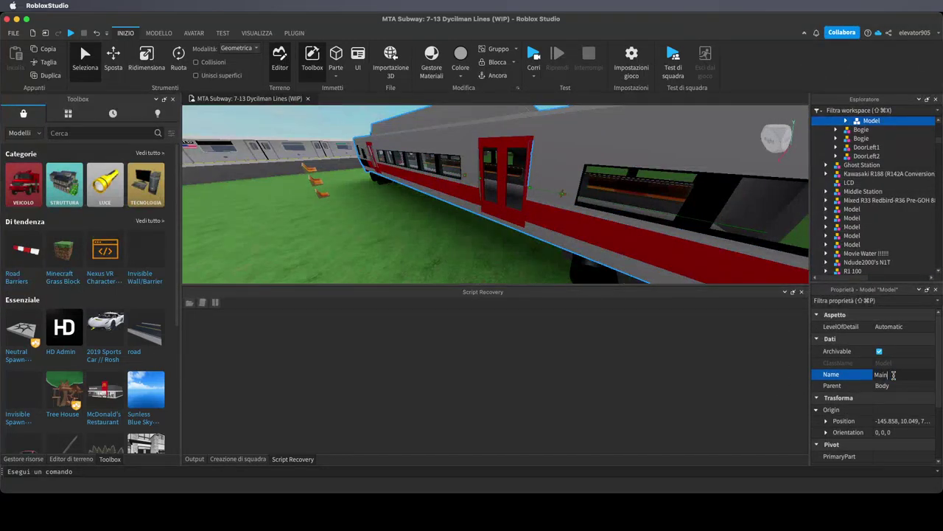
key("Return")
scroll(898, 183, "up", 2)
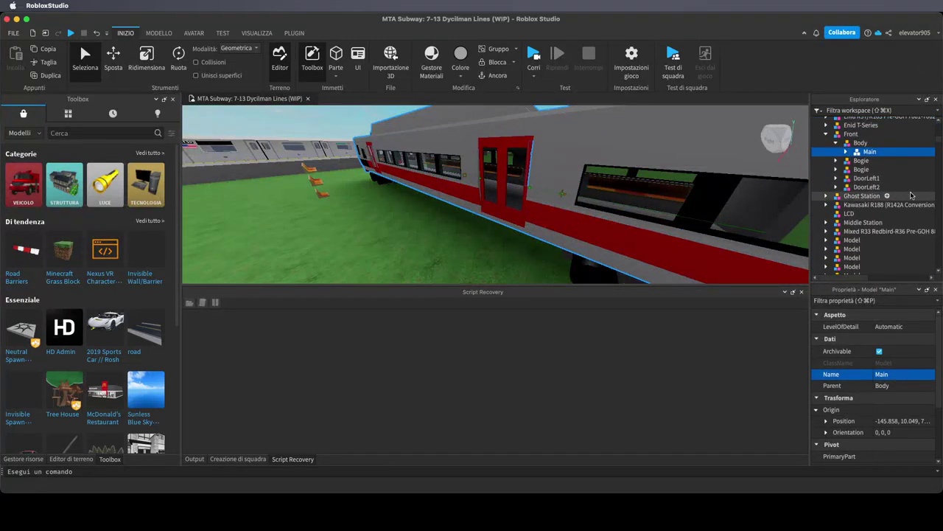
Move the DoorLeft1 and DoorLeft2 models from Front into its Body model and focus the view on them
left_click_drag(910, 187, 897, 178)
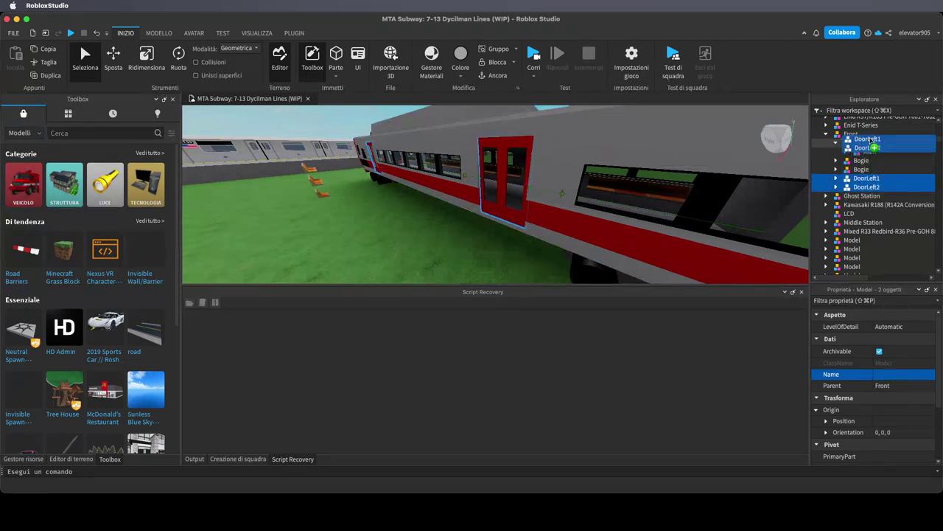
left_click_drag(859, 186, 861, 143)
key("f")
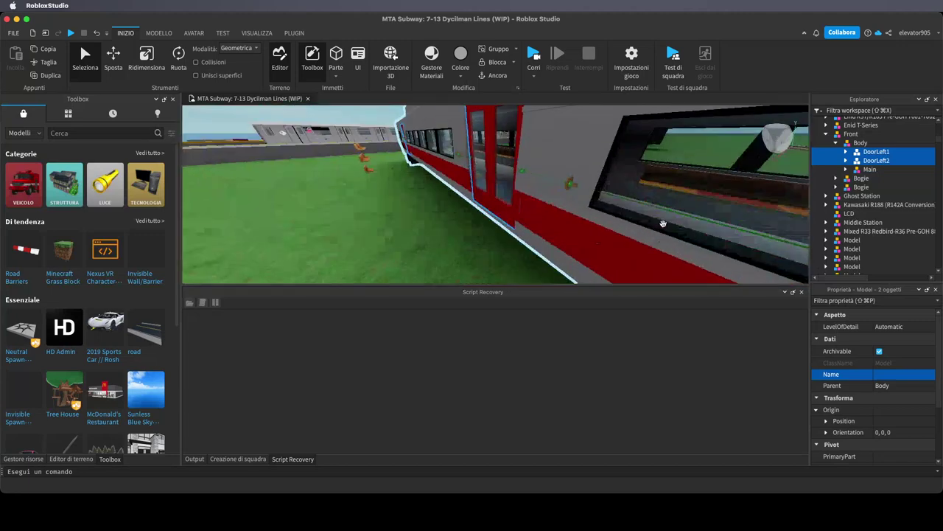
Duplicate DoorLeft1 and DoorLeft2 inside Body and activate Building Tools by F3X on the copies
key("super+d")
left_click(294, 32)
left_click(361, 67)
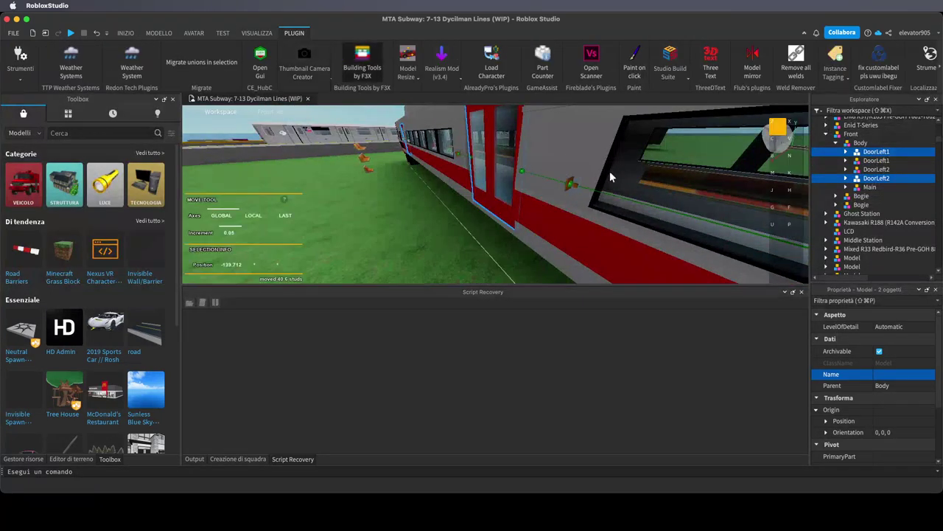
Move the duplicated doors 12.3 studs across the car to the opposite wall with the Move tool
scroll(610, 172, "up", 5)
right_click_drag(610, 173, 610, 177)
key("a")
key("d")
key("d")
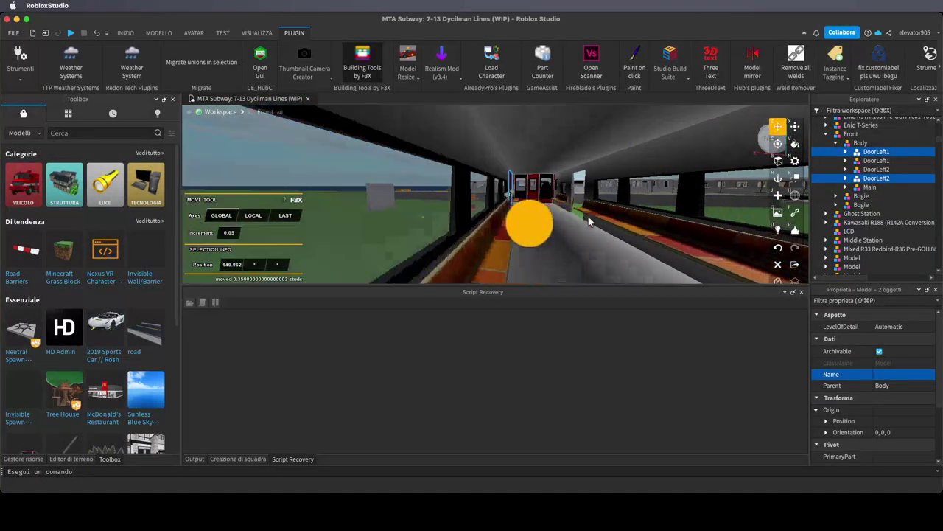
left_click_drag(588, 223, 543, 227)
key("d")
key("s")
key("w")
key("a")
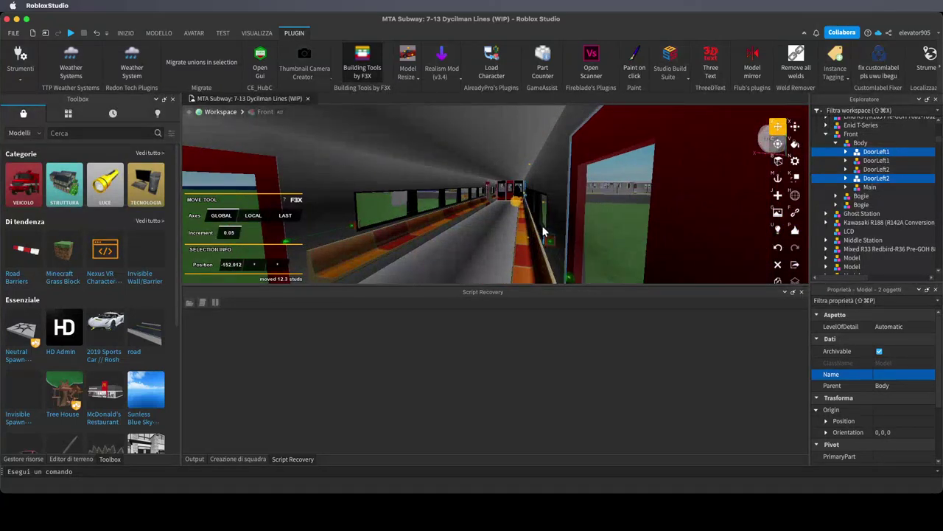
Nudge the duplicated doors 0.05 studs to an X position of -151.962 and close Building Tools by F3X
key("a")
key("d")
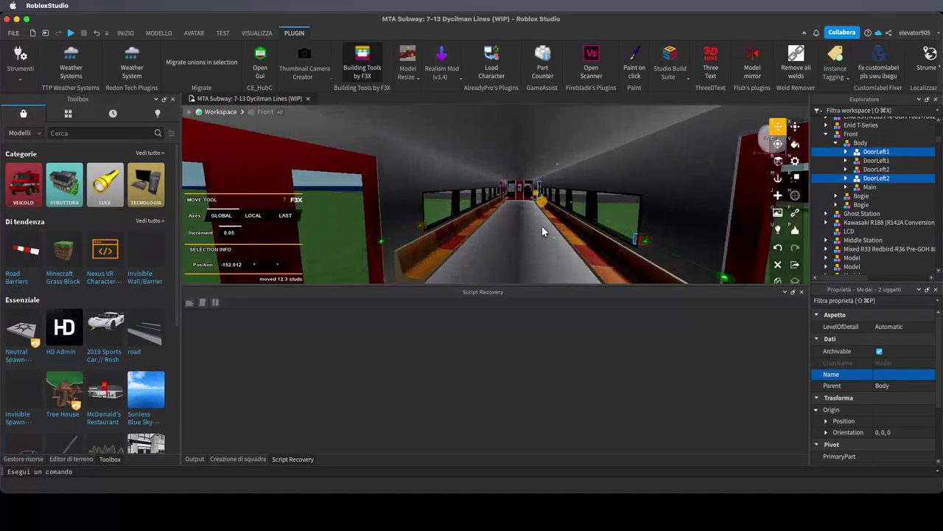
key("d")
key("a")
key("w")
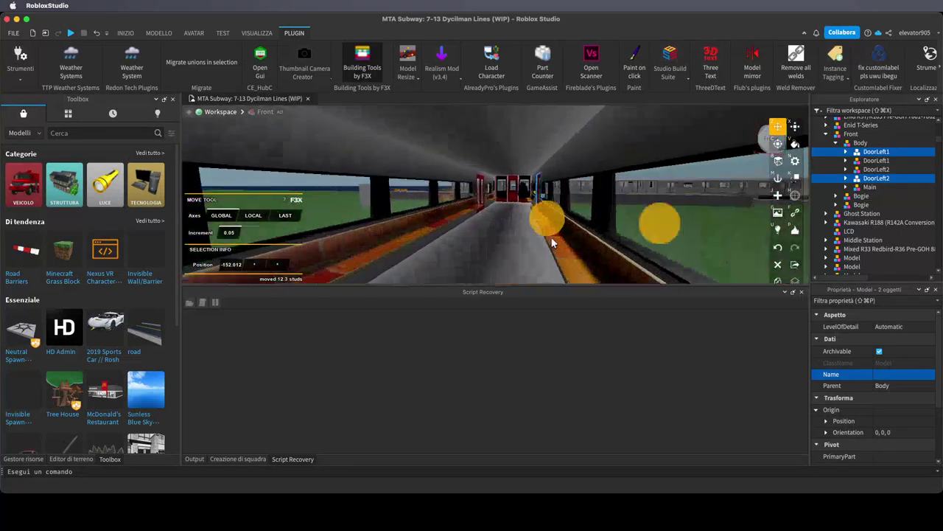
left_click_drag(561, 234, 559, 234)
key("s")
key("d")
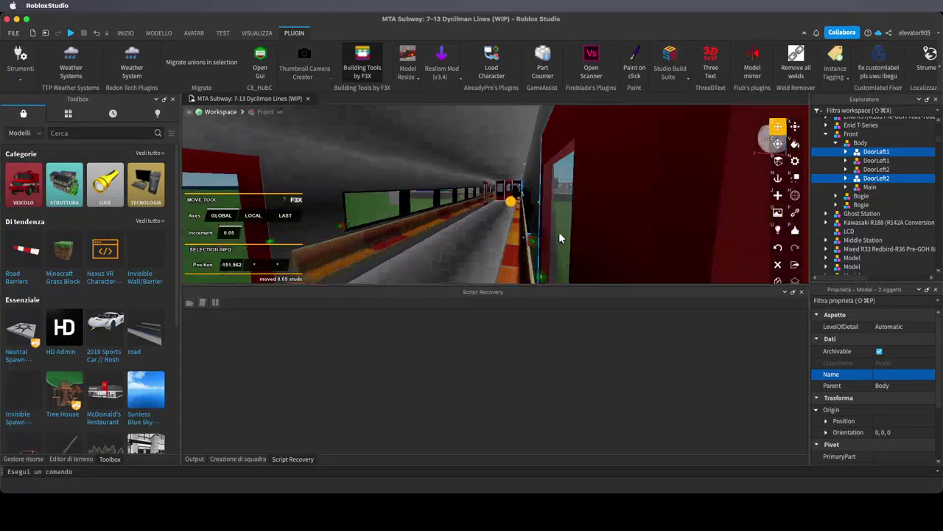
key("a")
key("a")
key("w")
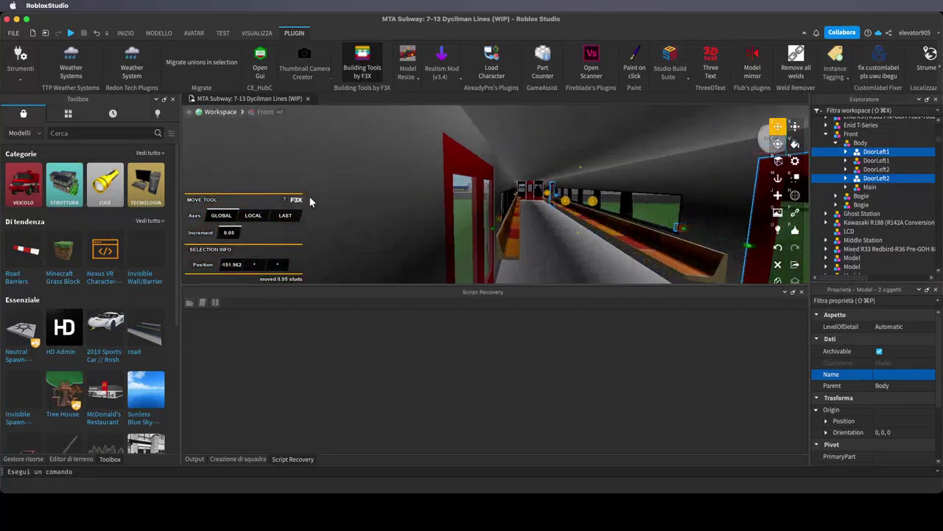
key("d")
left_click(364, 59)
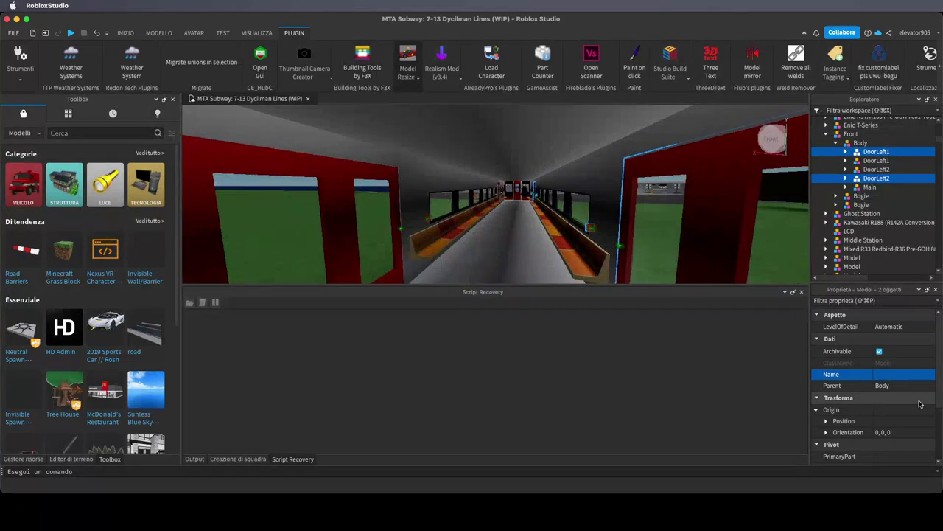
Rename both duplicated door models as DoorRight1
left_click(884, 375)
type("F")
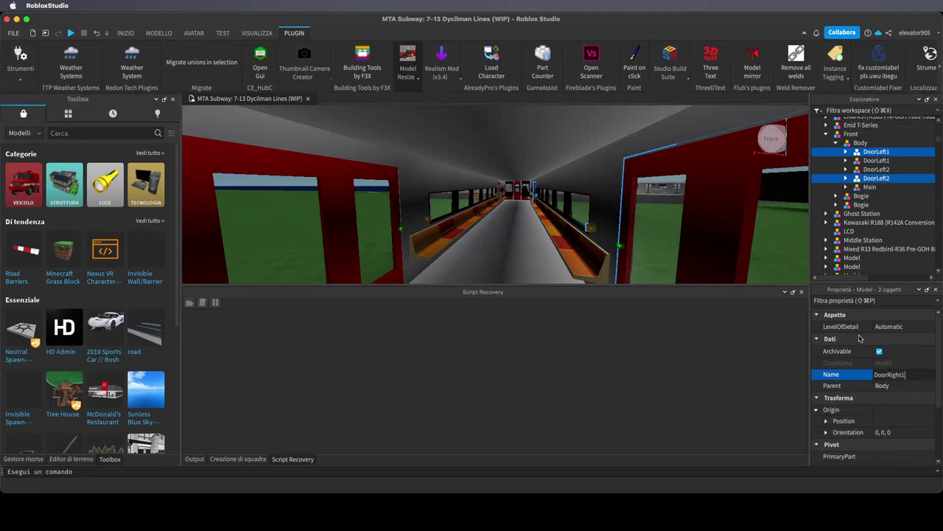
key("Return")
Rename the second DoorRight1 model, just above Main in Body, as DoorRight2
left_click(872, 179)
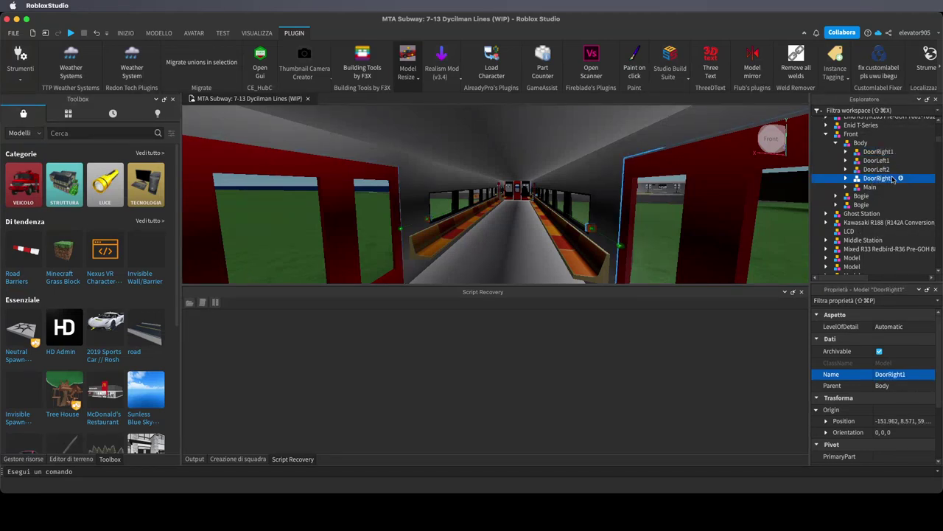
double_click(892, 179)
left_click(893, 178)
key("BackSpace")
type("2")
key("Return")
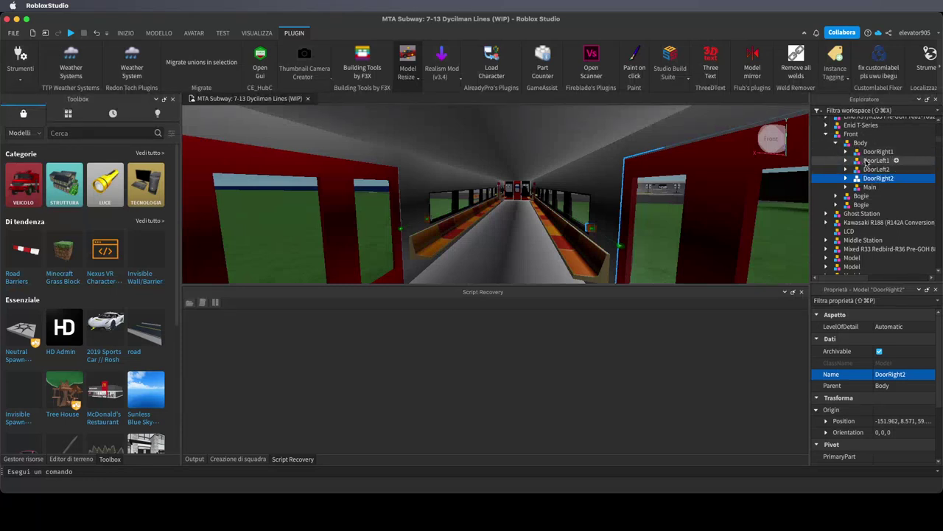
Select DoorRight1, DoorLeft1, DoorLeft2 and DoorRight2 inside Body and group them as a model
left_click(859, 142)
left_click(836, 142)
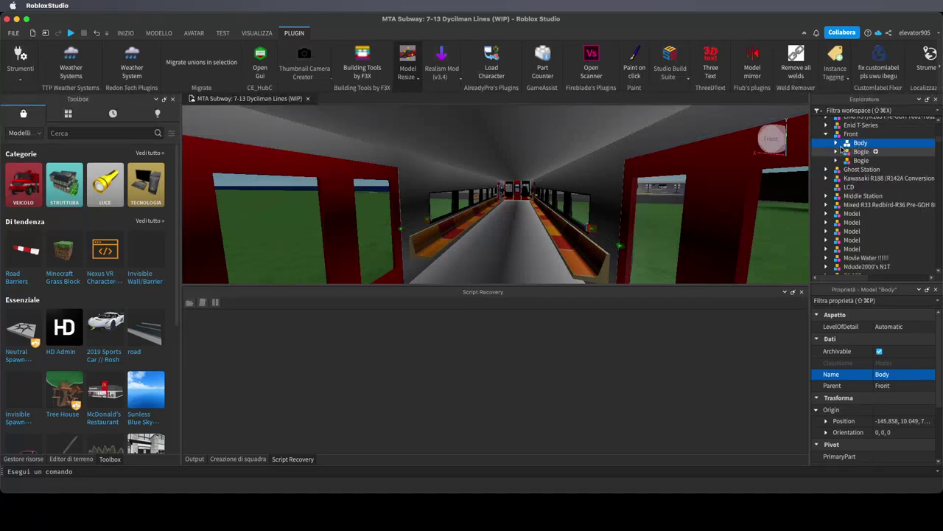
left_click(837, 143)
left_click_drag(915, 180, 901, 155)
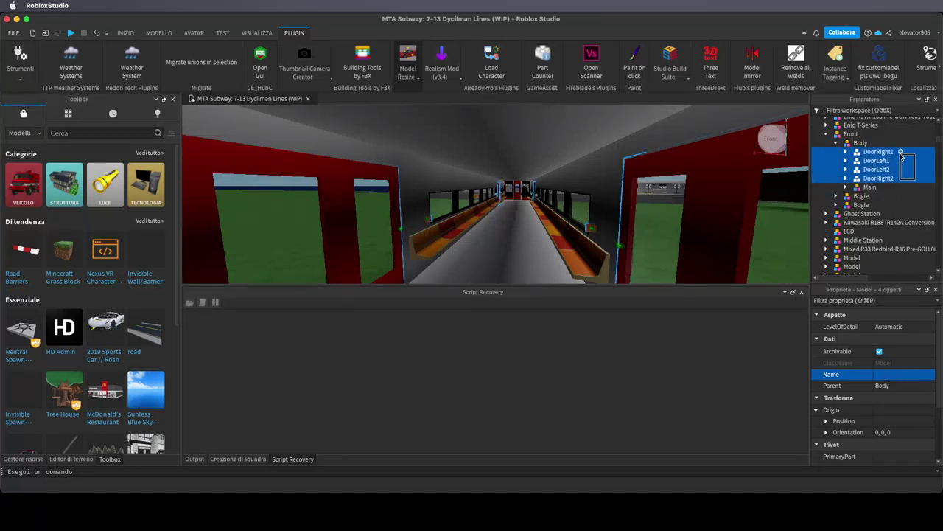
key("super+g")
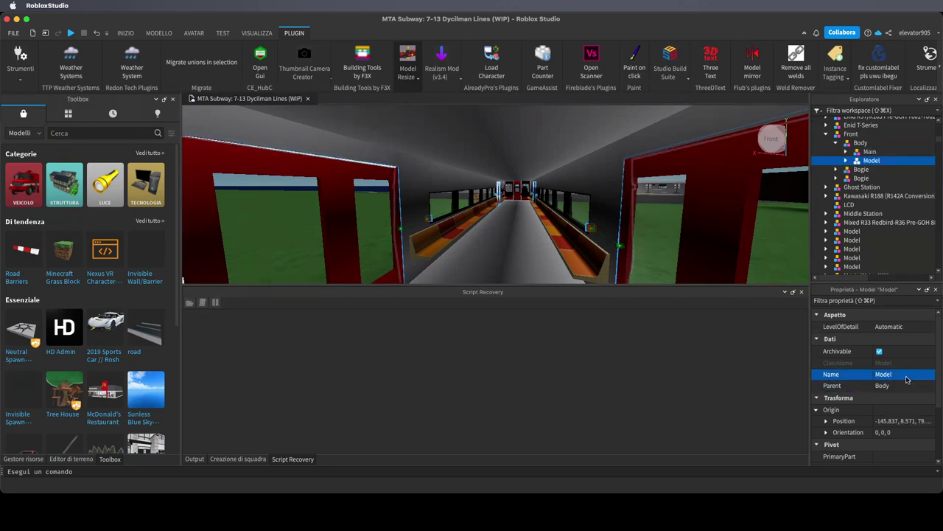
Rename the new group of four doors as Doors
left_click(905, 375)
type("D")
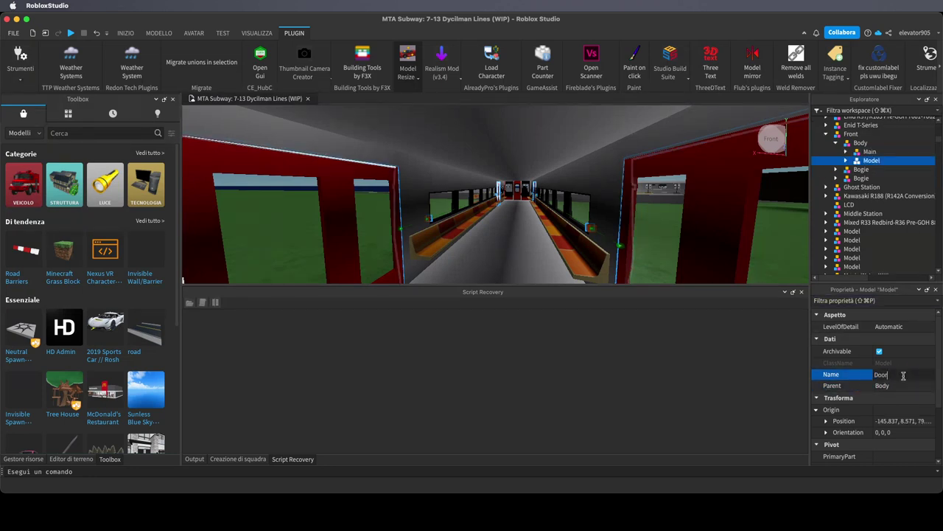
type("oor")
key("Return")
type("s")
key("Return")
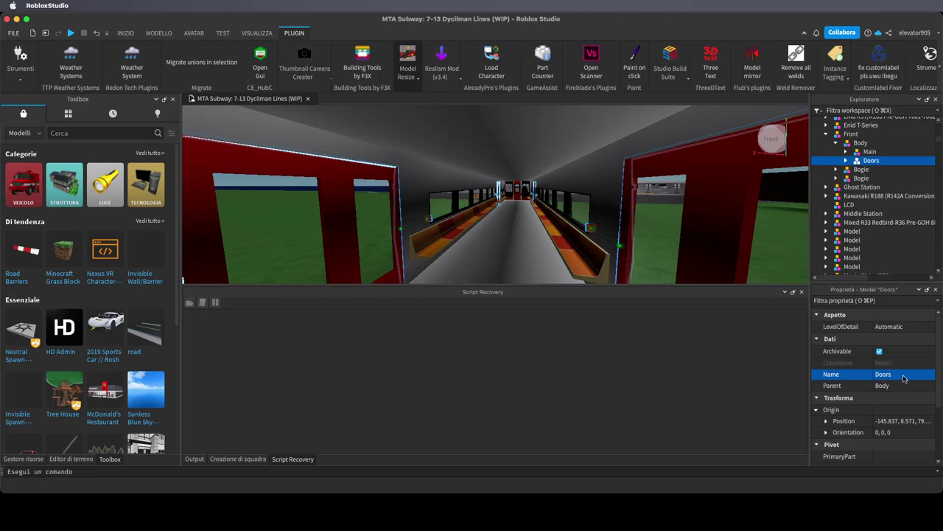
scroll(606, 180, "up", 5)
scroll(605, 180, "up", 10)
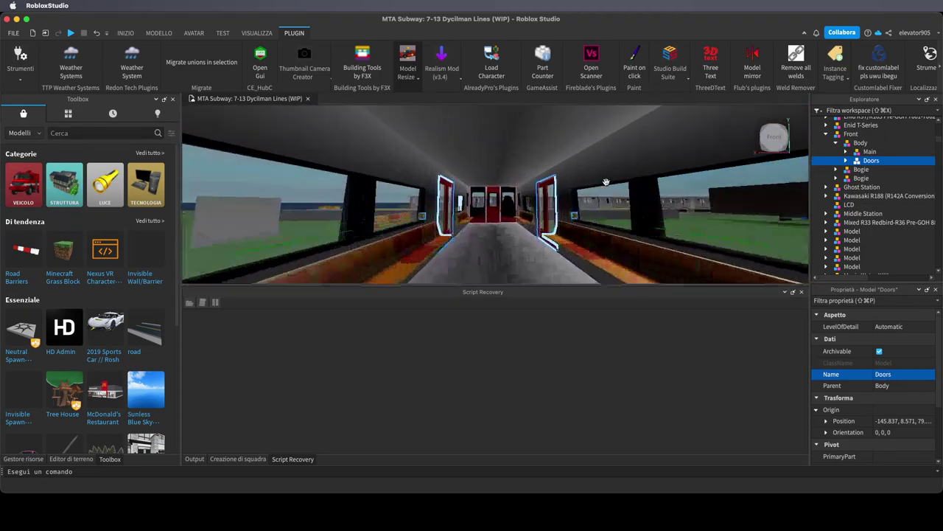
left_click(835, 142)
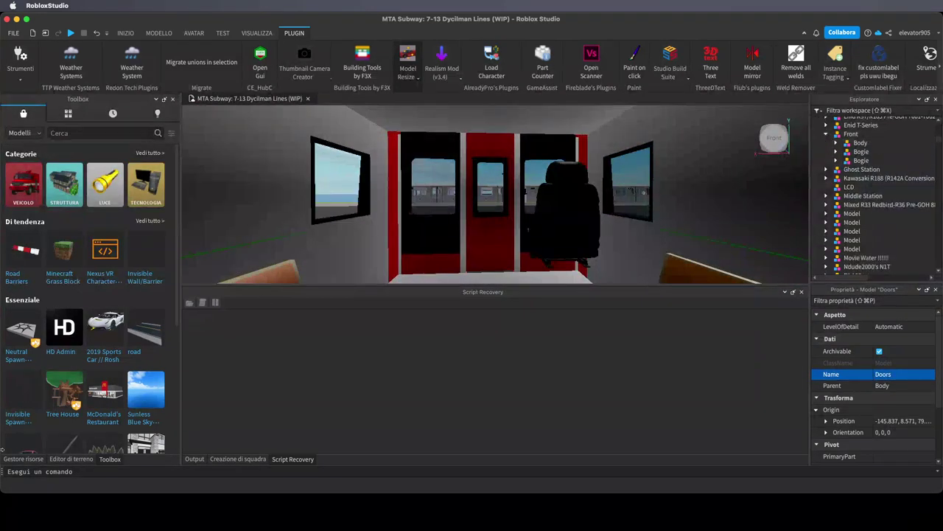
left_click(107, 524)
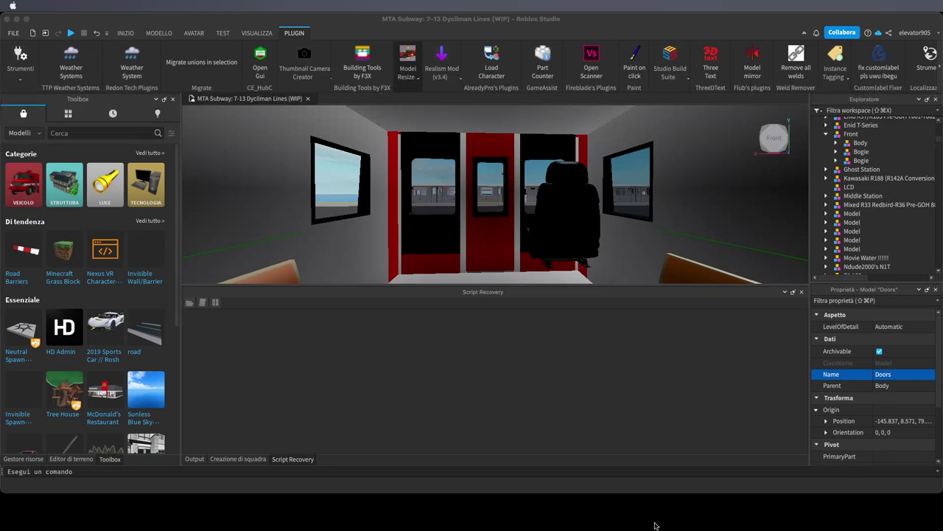
left_click(710, 516)
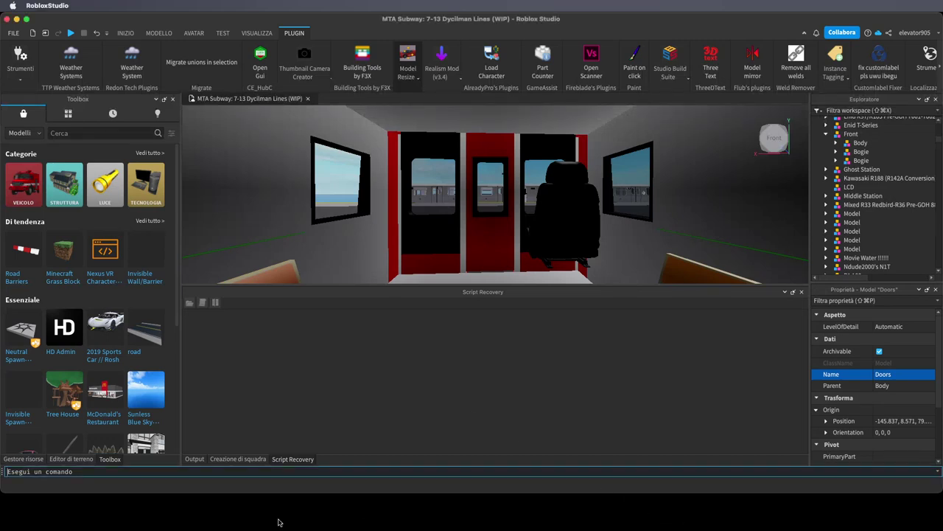
left_click(107, 523)
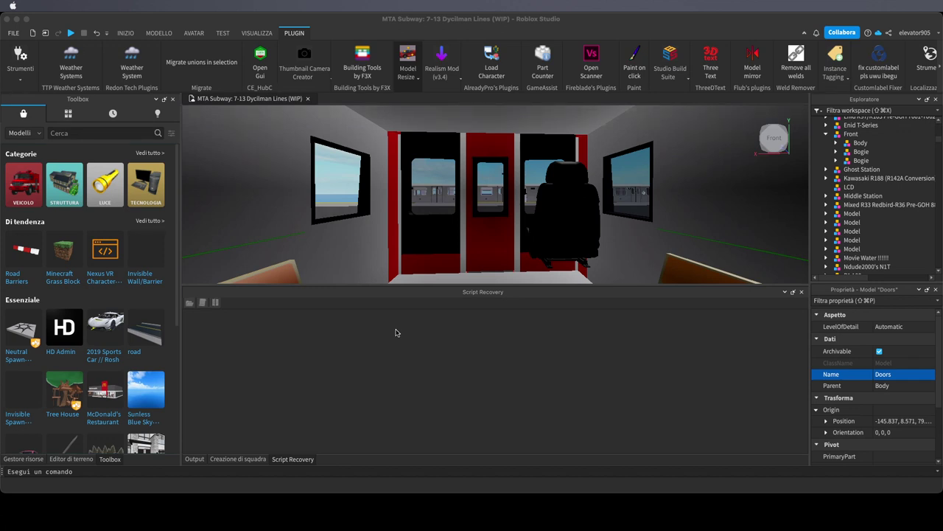
left_click(721, 520)
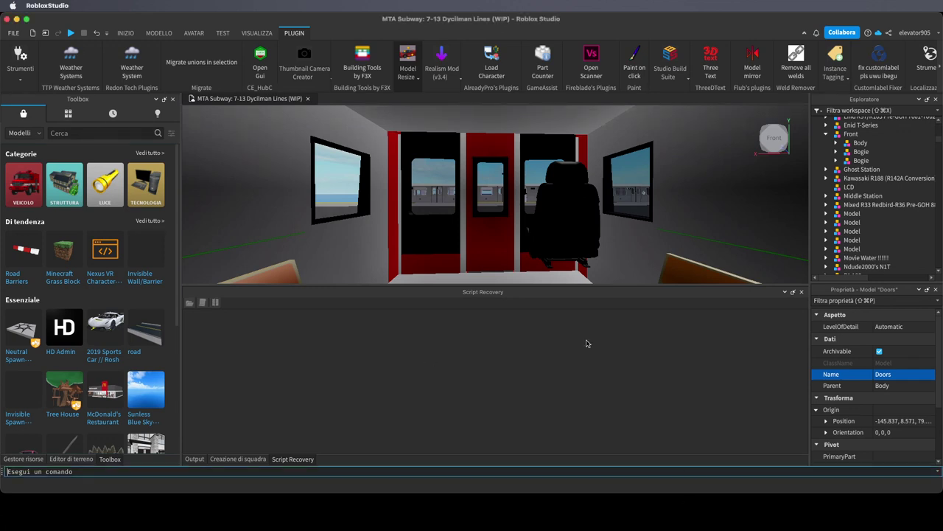
Select the driver's VehicleSeat in the front car and open its TrainSystem script
scroll(888, 203, "up", 3)
left_click(826, 223)
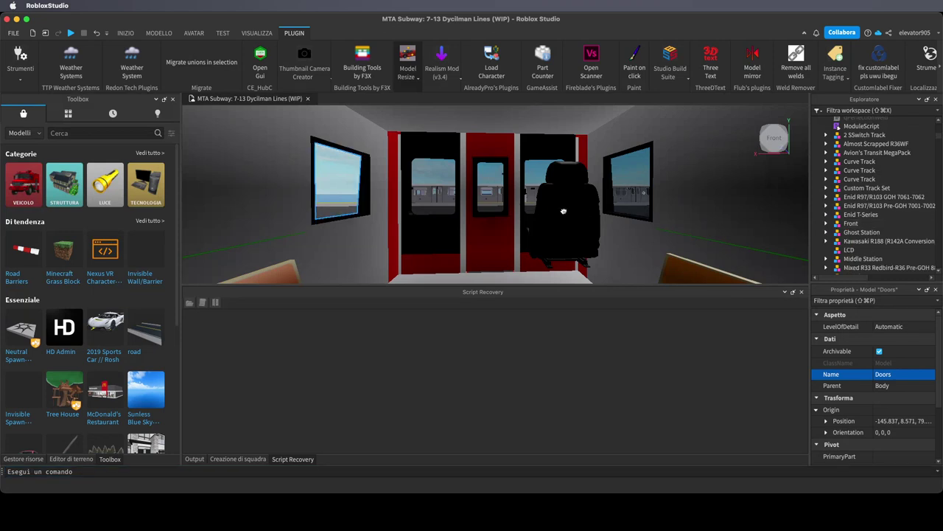
left_click(563, 212)
key("f")
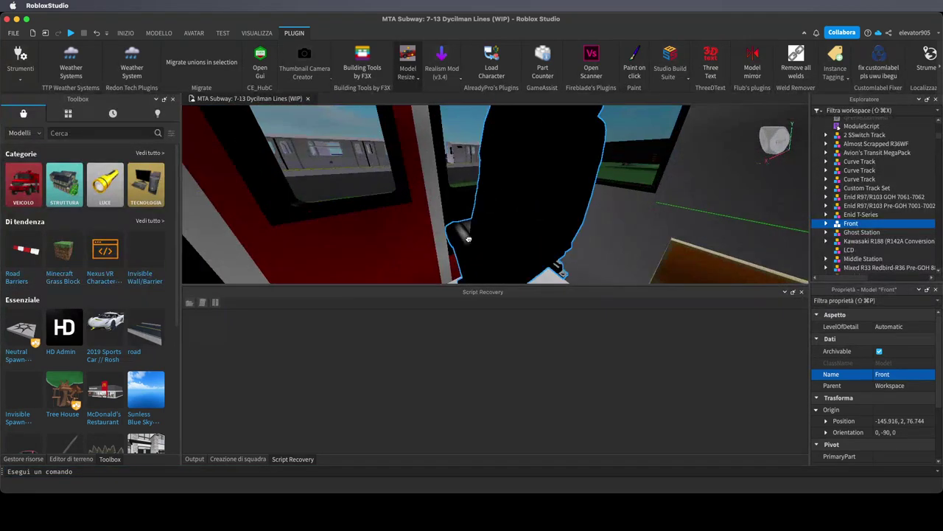
left_click(468, 238)
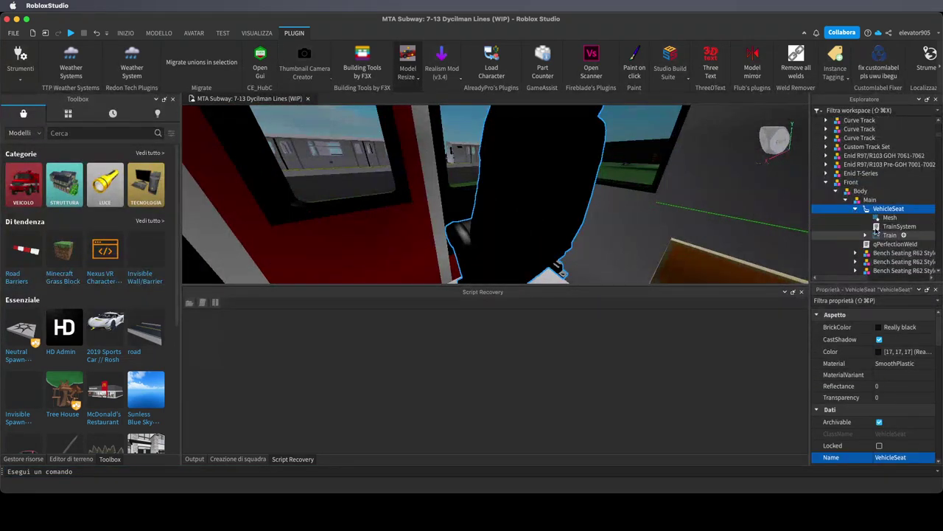
double_click(877, 227)
Review the button handlers in the TrainSystem script and highlight the Brake handler on lines 51 to 59
scroll(497, 211, "down", 6)
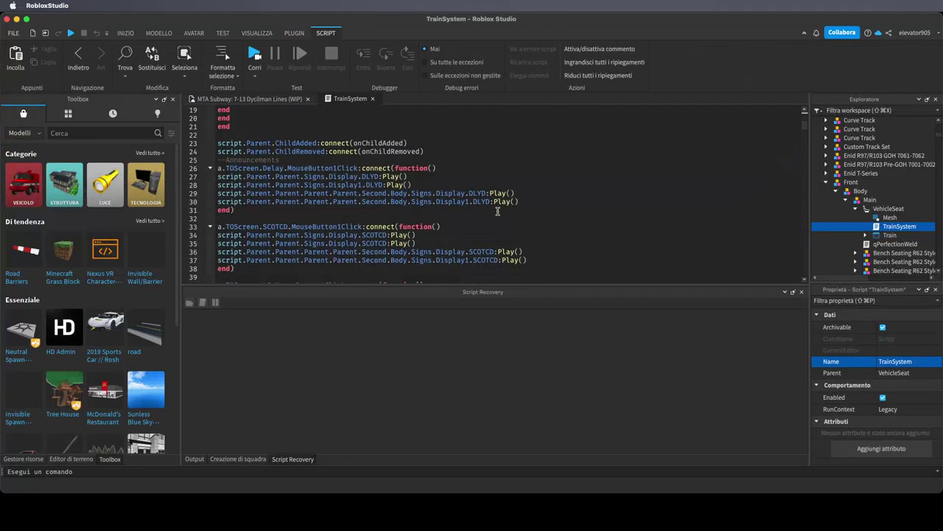
scroll(498, 212, "down", 5)
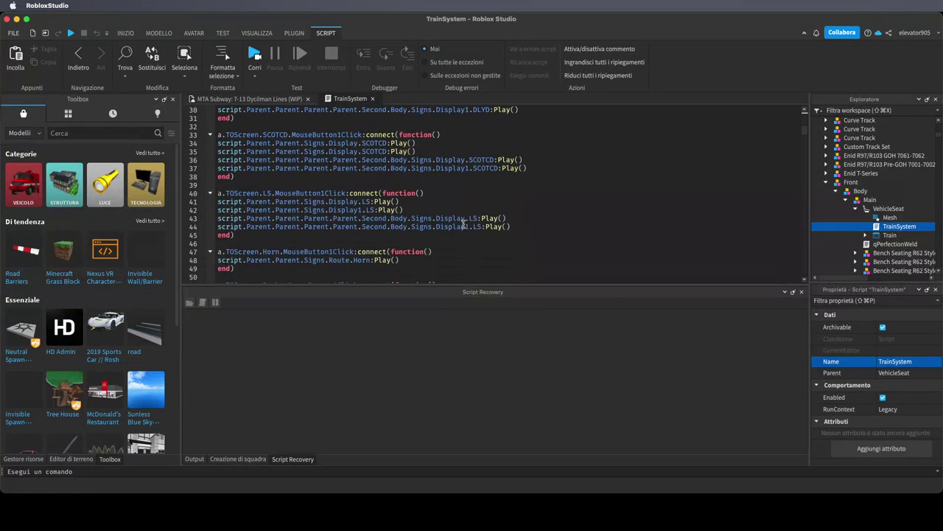
scroll(458, 230, "down", 1)
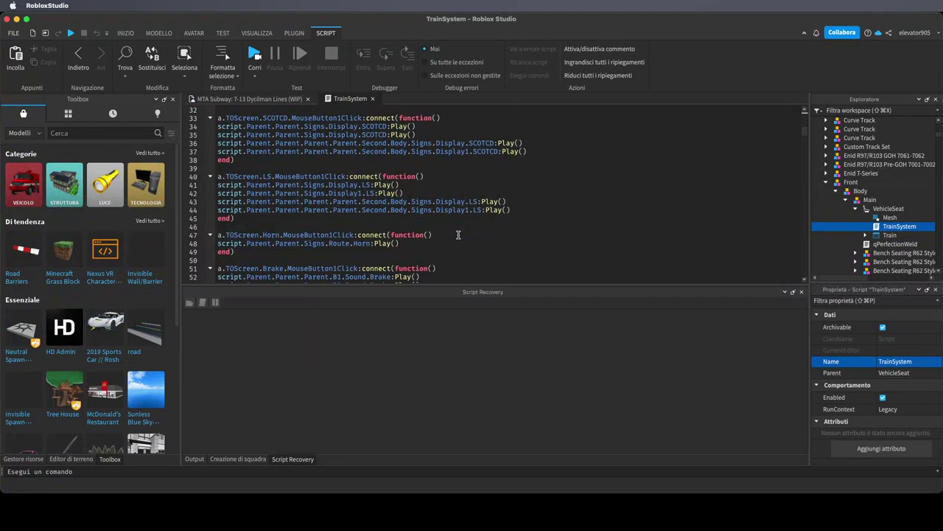
scroll(459, 234, "down", 4)
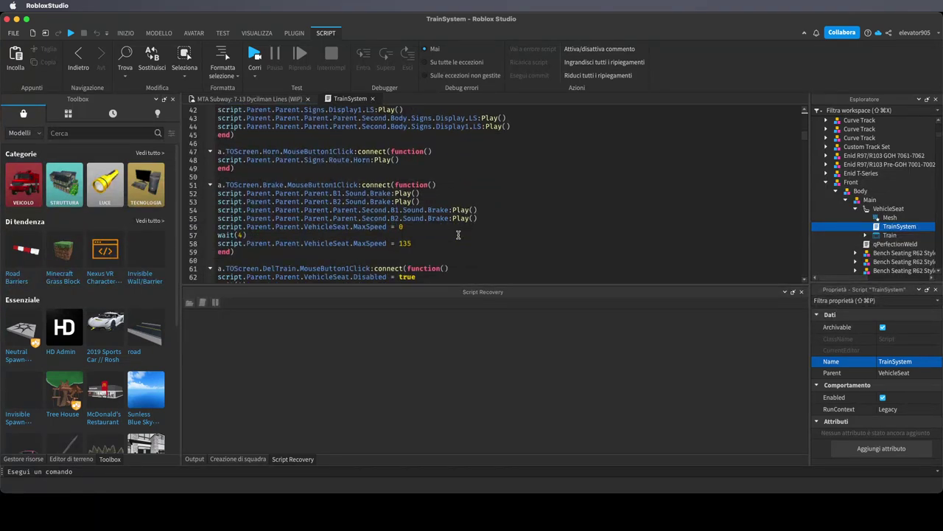
scroll(458, 234, "down", 5)
scroll(459, 234, "up", 4)
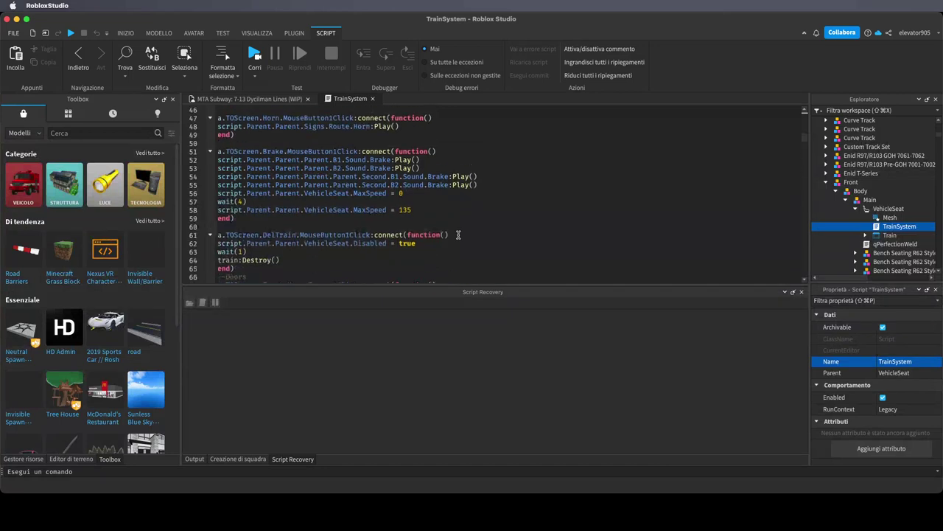
left_click(241, 219)
left_click_drag(241, 219, 181, 144)
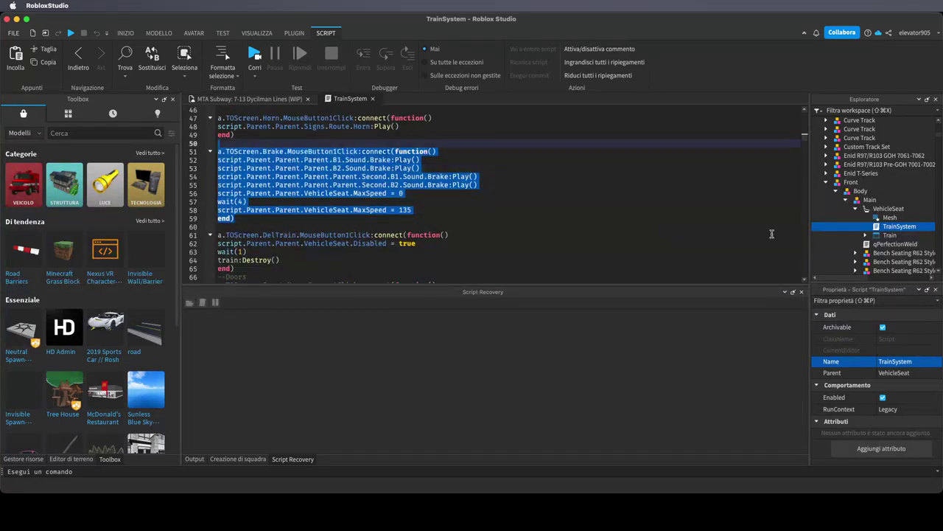
Expand the Train GUI's TOScreen frame and examine the properties of its Brake text button
left_click(865, 235)
scroll(871, 213, "down", 4)
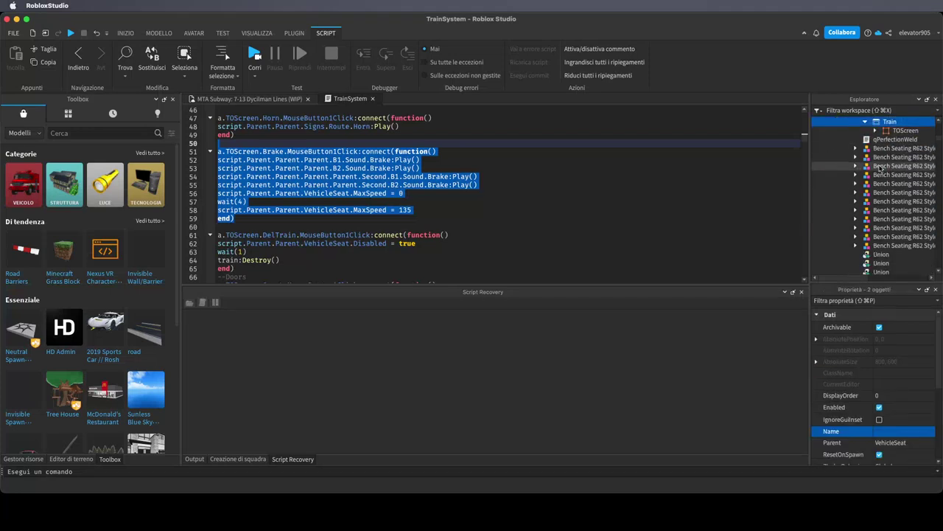
left_click(874, 130)
left_click(910, 148)
scroll(896, 357, "down", 10)
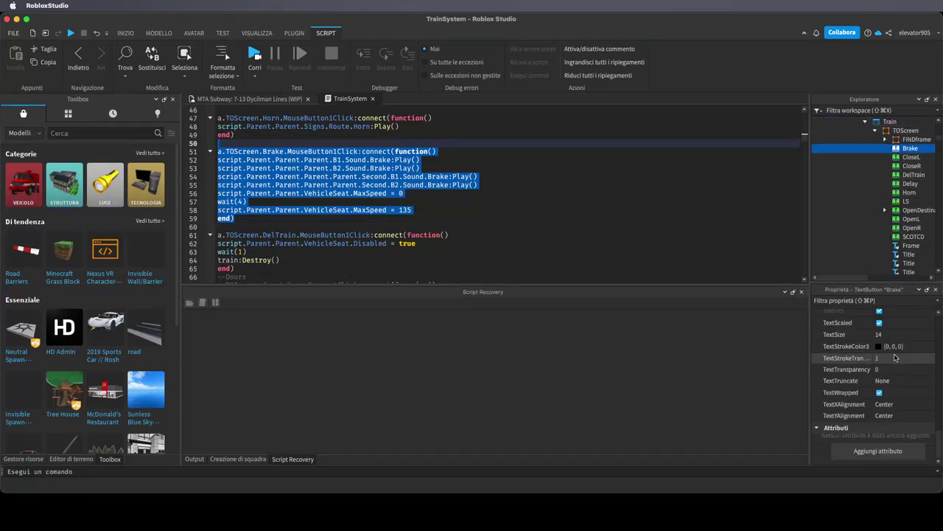
Set the Text property of the TOScreen frame's Brake button to "Brake (COMING SOON)"
left_click(900, 175)
left_click(905, 148)
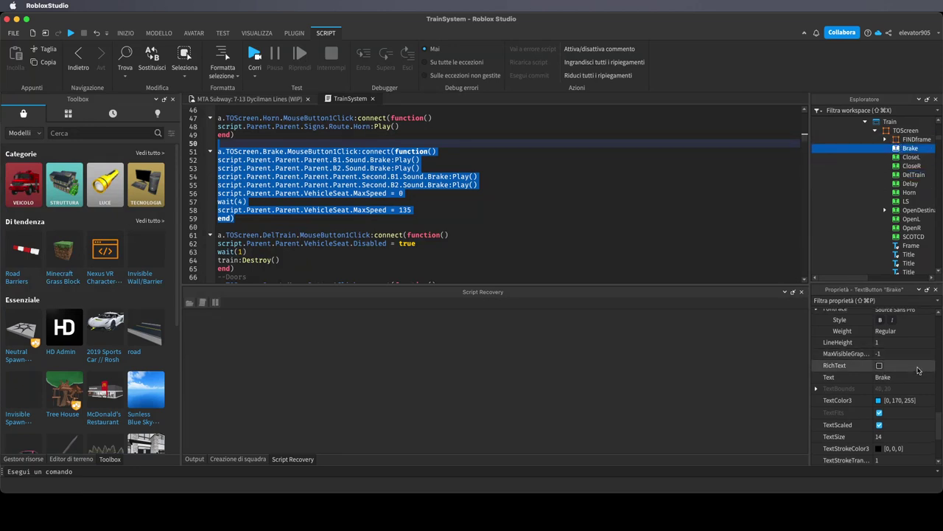
left_click(906, 377)
left_click(918, 381)
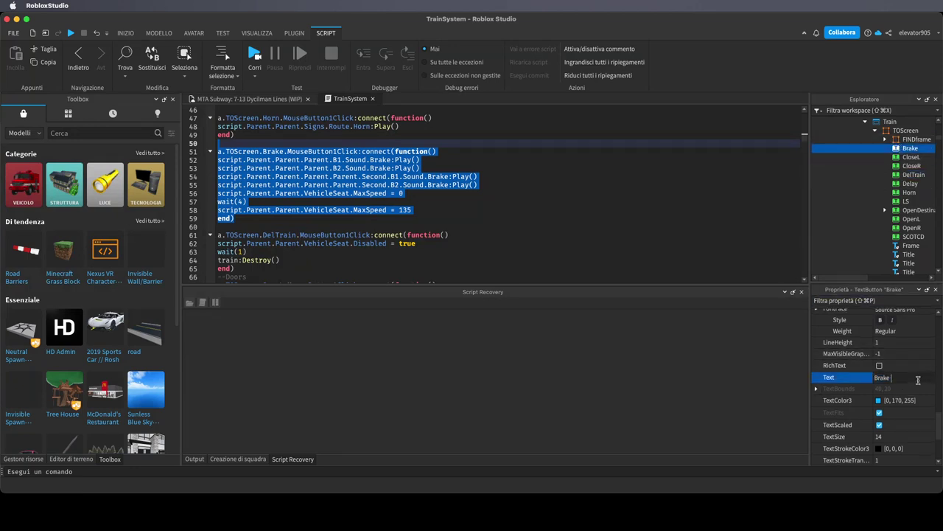
type("(COMIGNG SOON)")
key("Return")
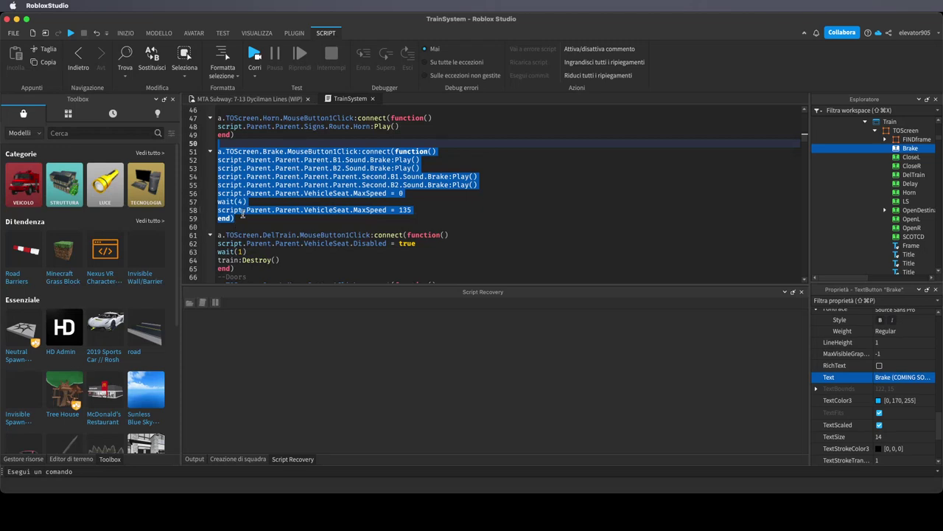
Delete the whole Brake click handler from the TrainSystem script and remove the surplus blank lines left before the DelTrain handler
key("Delete")
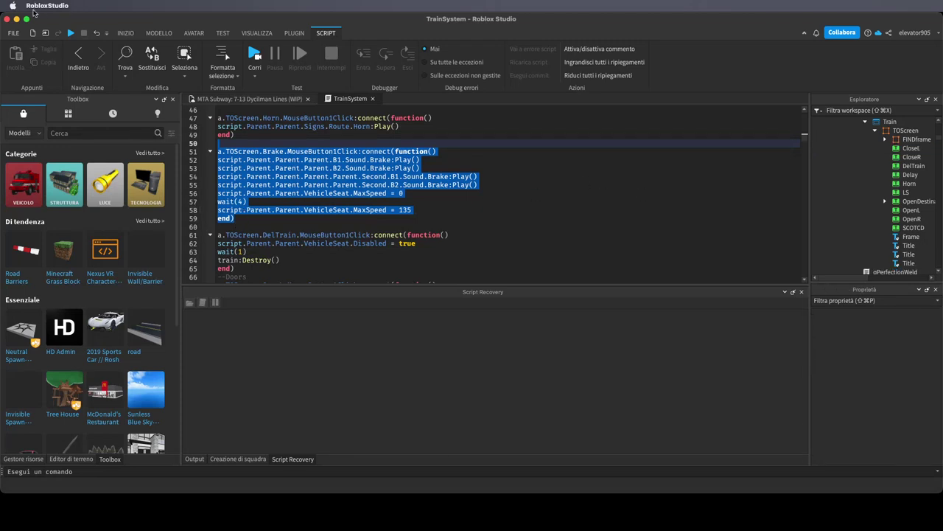
left_click(97, 32)
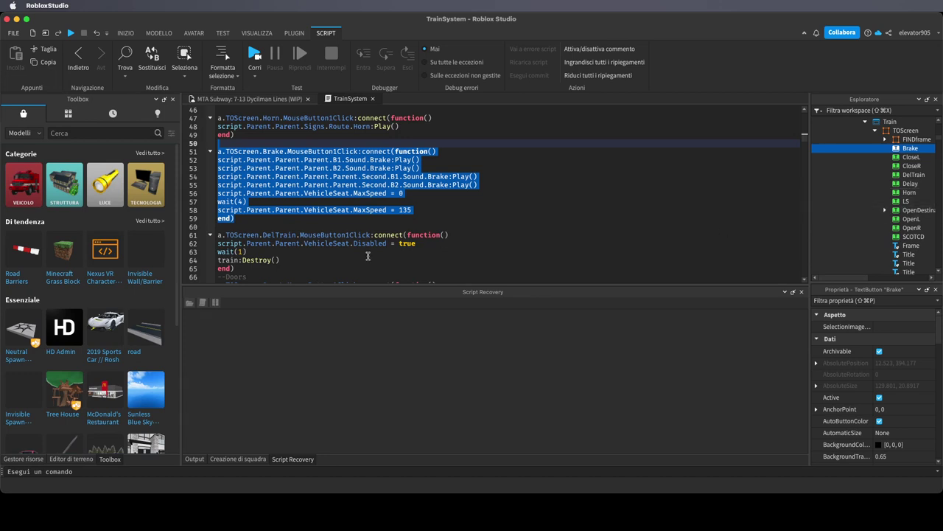
left_click_drag(344, 237, 217, 151)
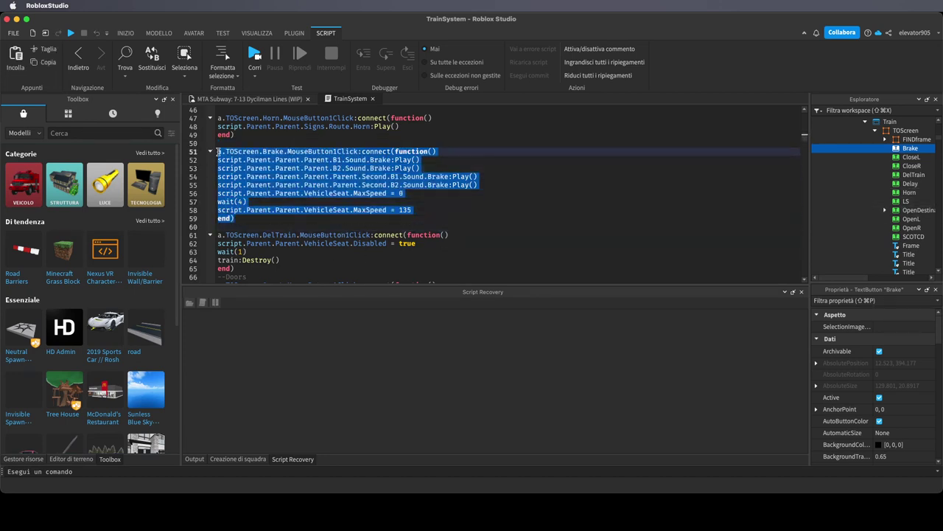
key("BackSpace")
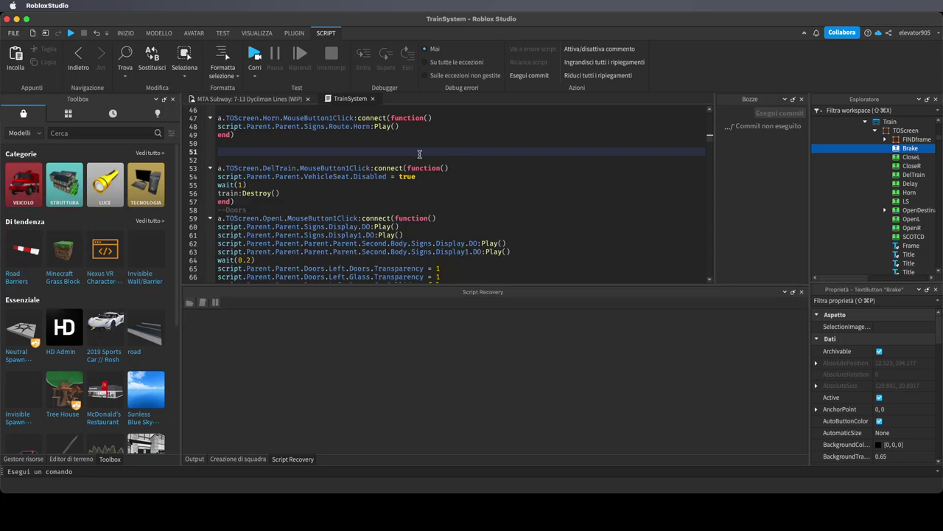
key("BackSpace")
left_click(766, 126)
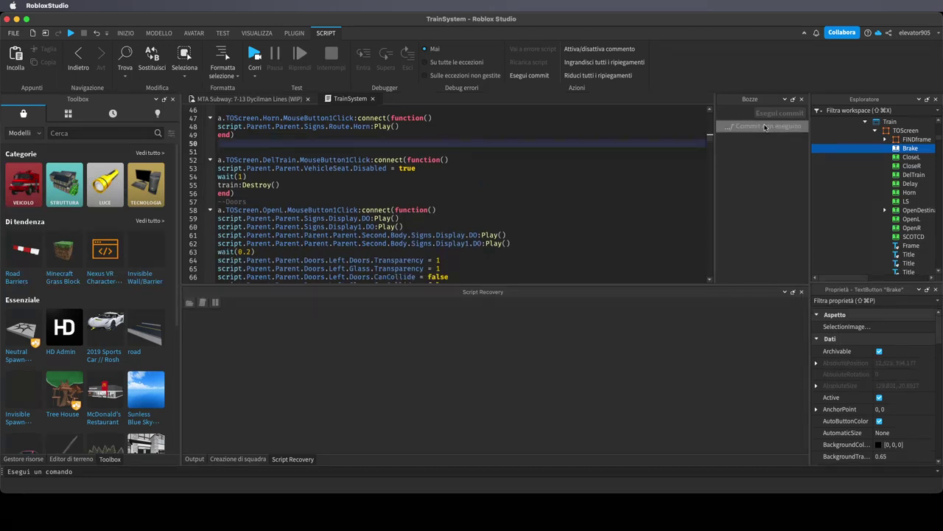
left_click(282, 152)
left_click(284, 145)
key("BackSpace")
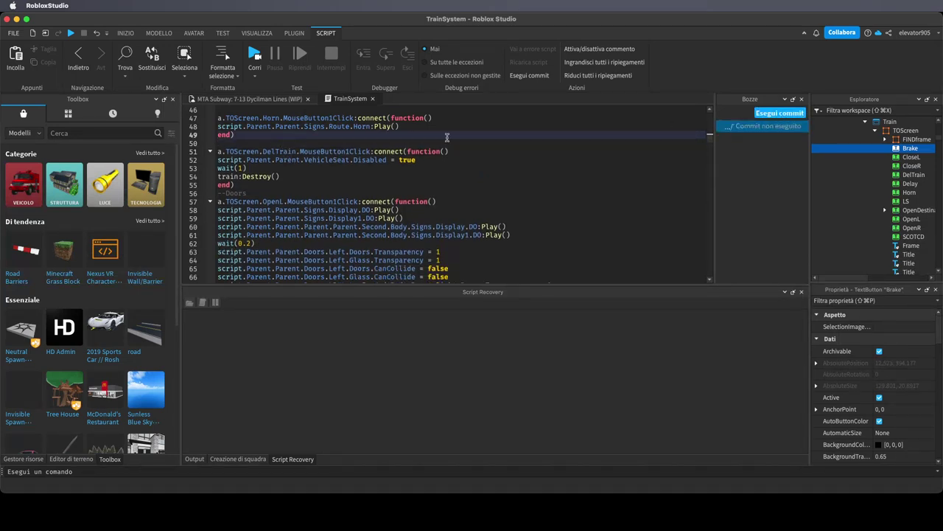
Commit the TrainSystem script without a comment and dock the script drafts panel in the same area as Script Recovery
left_click(771, 113)
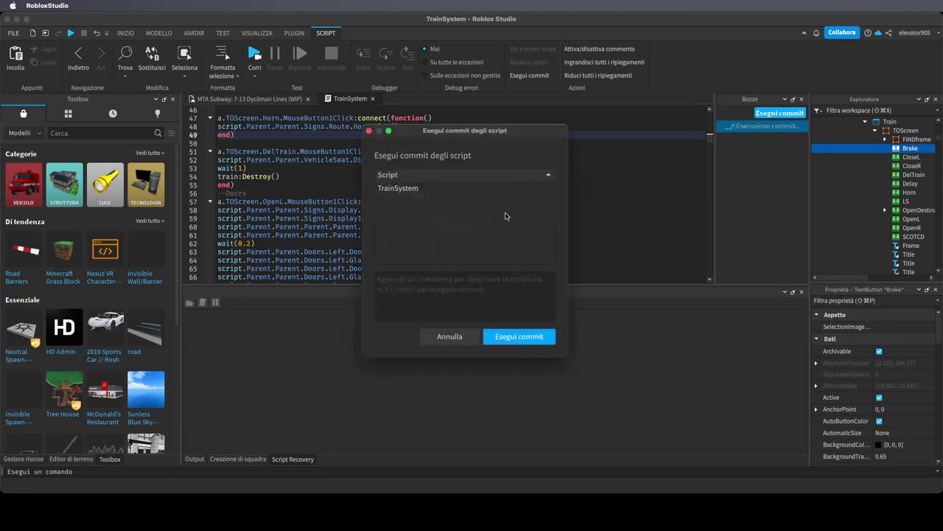
left_click(534, 337)
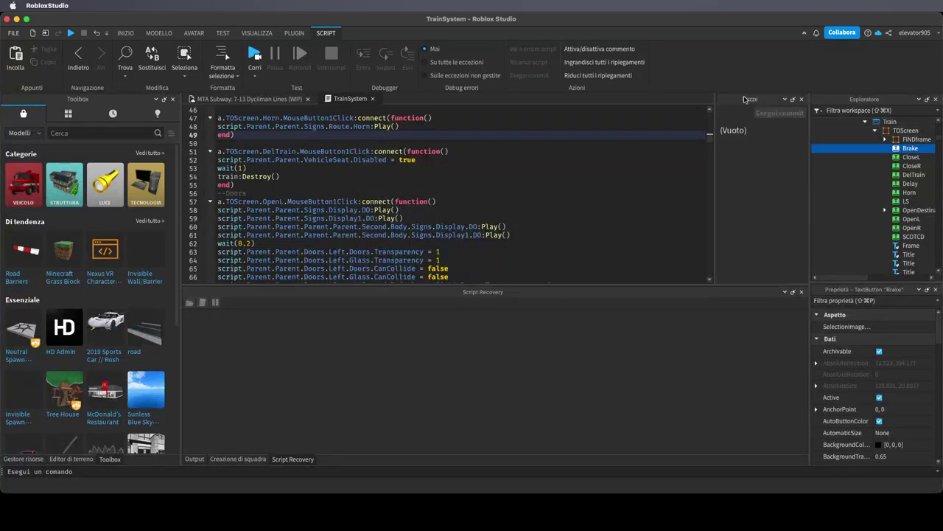
left_click_drag(746, 100, 496, 377)
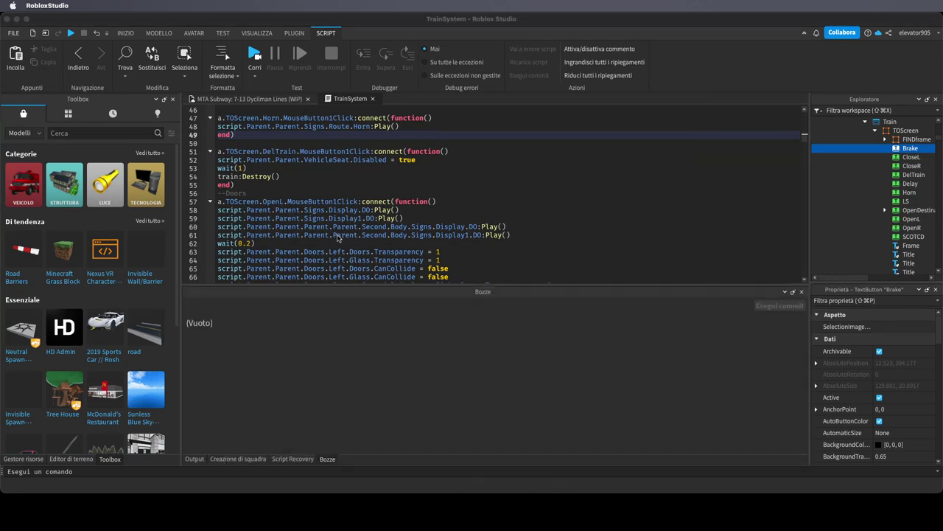
Delete the body of the OpenR click handler in the TrainSystem script, keeping its function and end lines
scroll(337, 236, "down", 2)
scroll(339, 237, "down", 3)
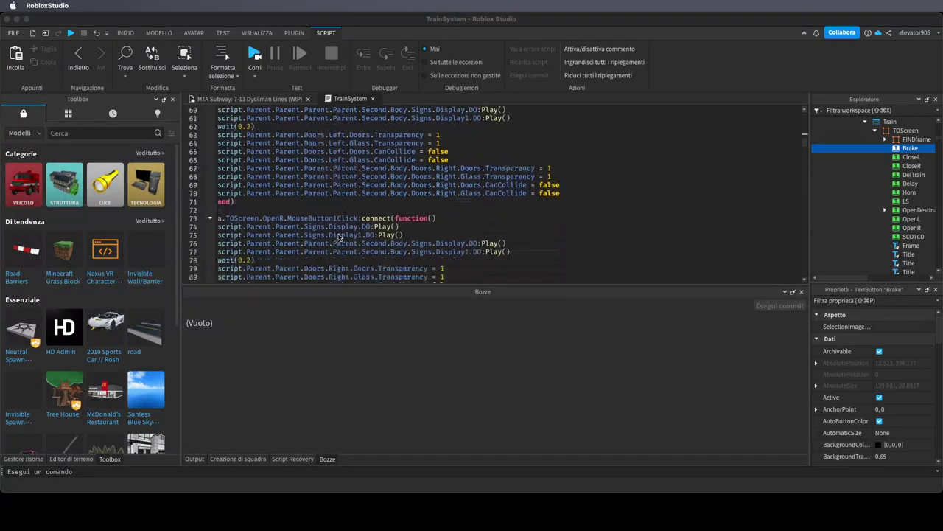
scroll(348, 240, "down", 4)
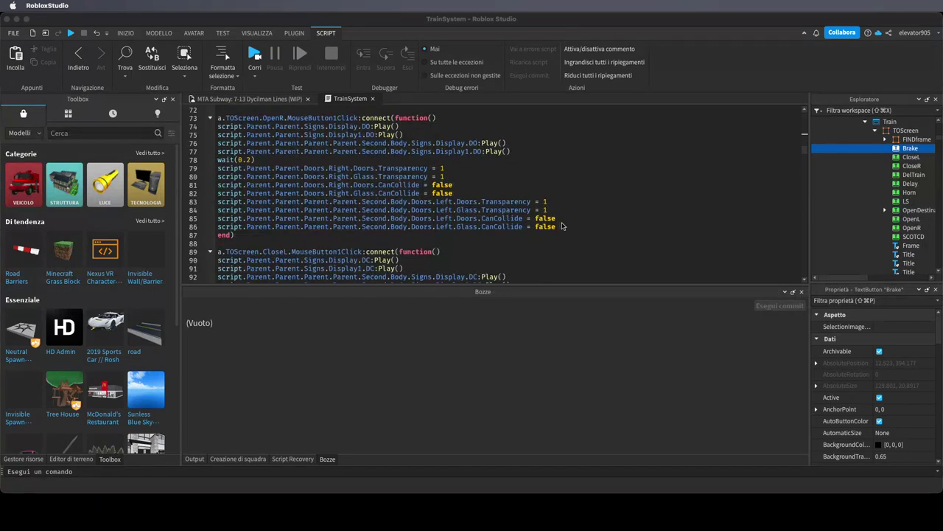
left_click_drag(561, 226, 219, 124)
scroll(382, 213, "up", 2)
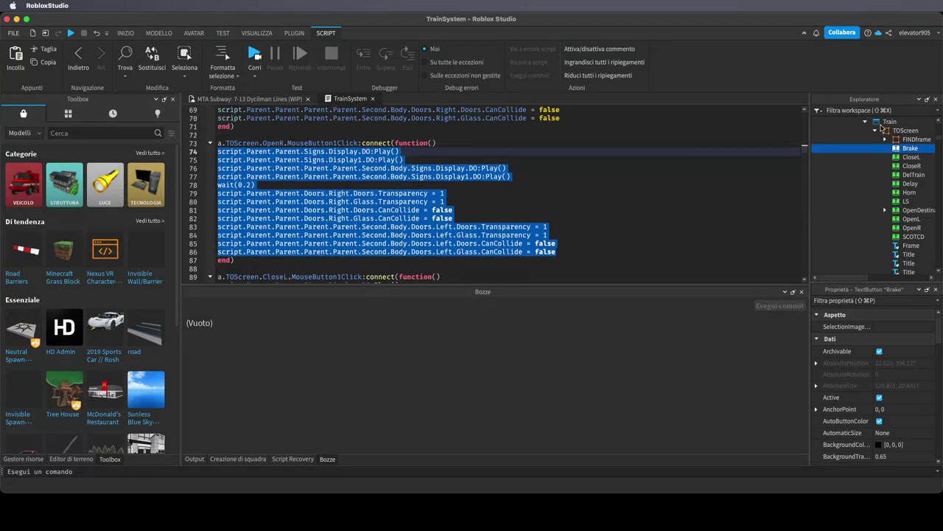
key("BackSpace")
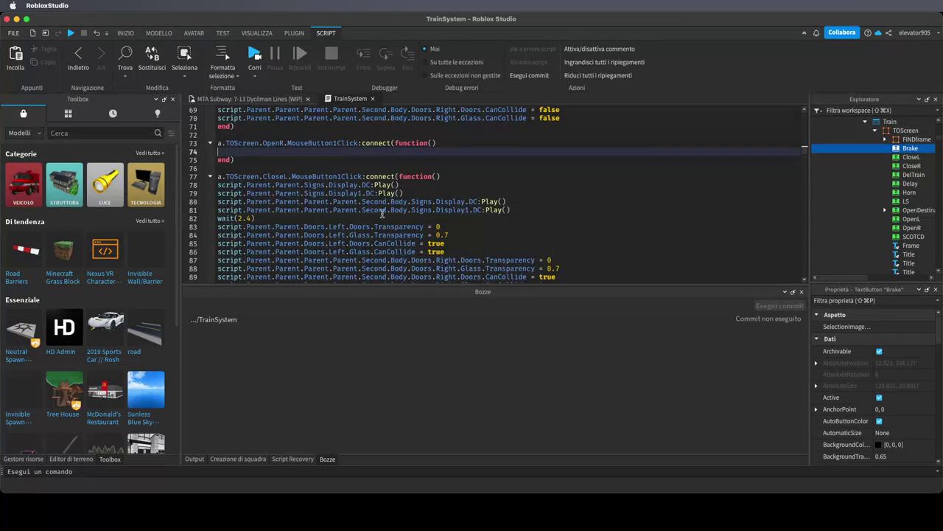
Commit the TrainSystem draft with the emptied OpenR handler
left_click(726, 320)
left_click(779, 306)
left_click(519, 336)
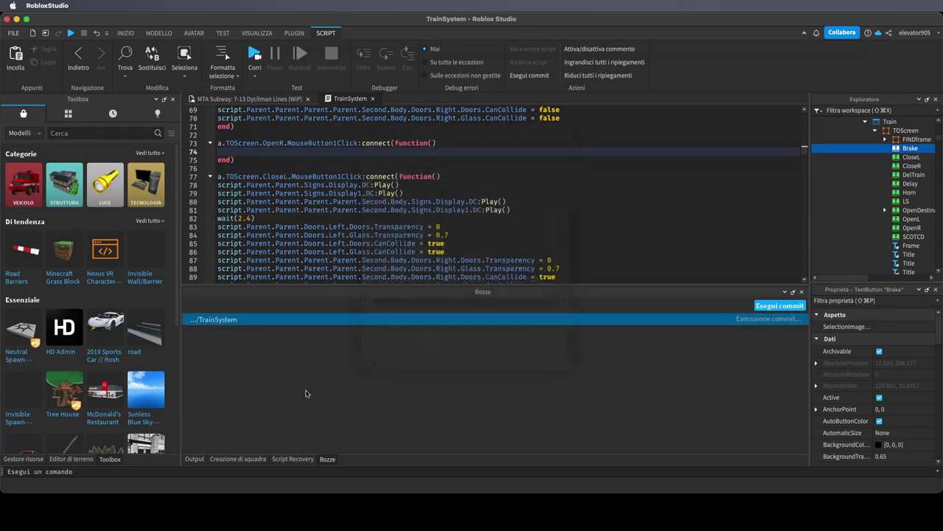
left_click(103, 526)
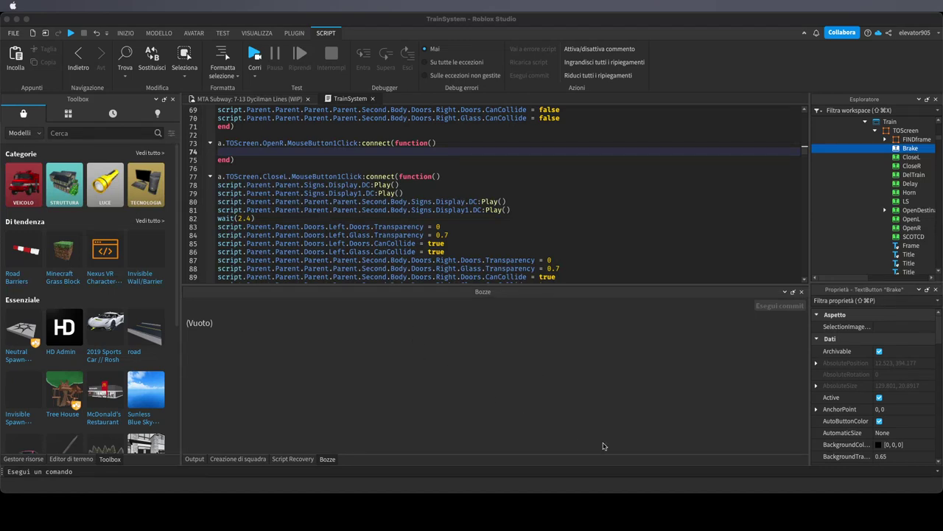
left_click(504, 390)
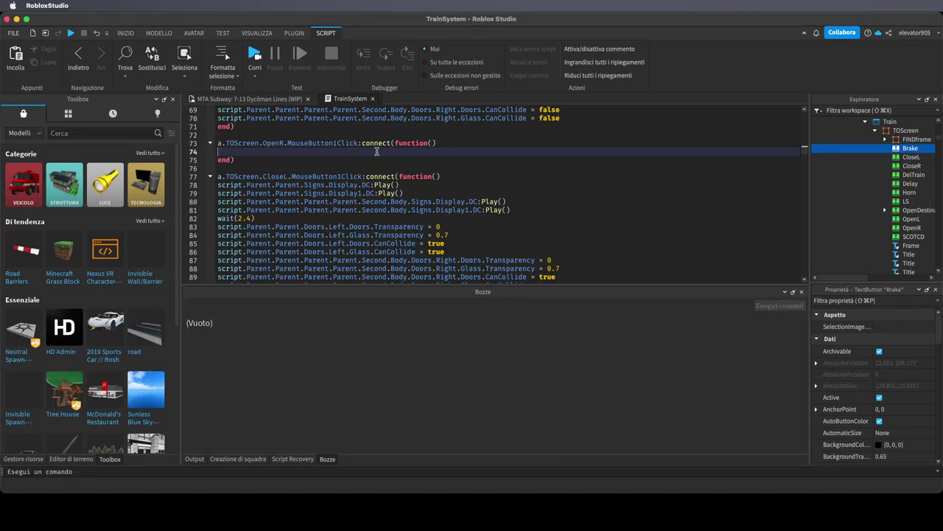
Start a new statement inside the empty OpenR handler with the reference script.Parent.Parent
type("s")
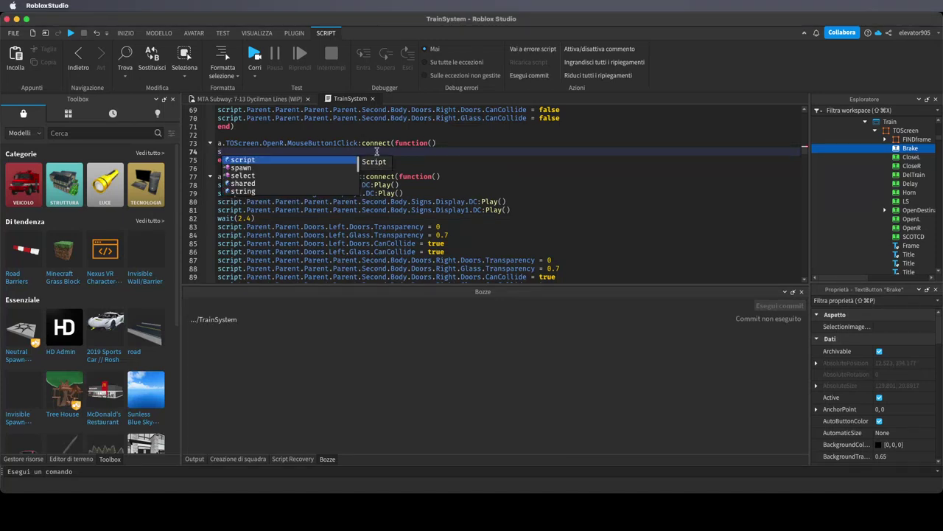
type("c")
key("Tab")
type(".")
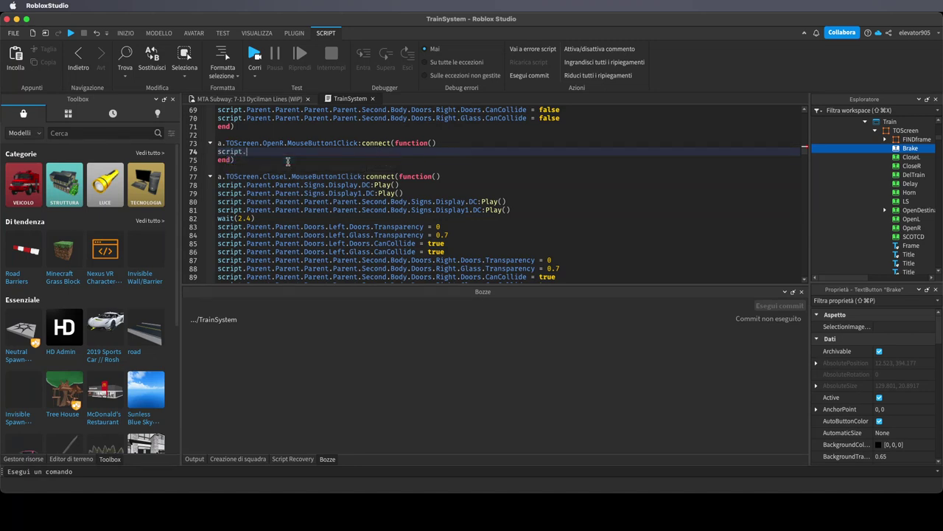
type("pa")
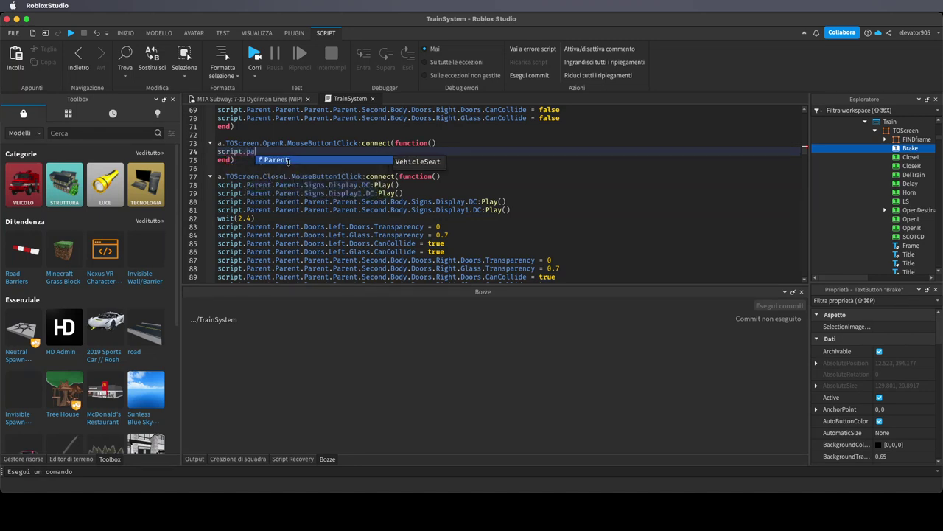
type("re")
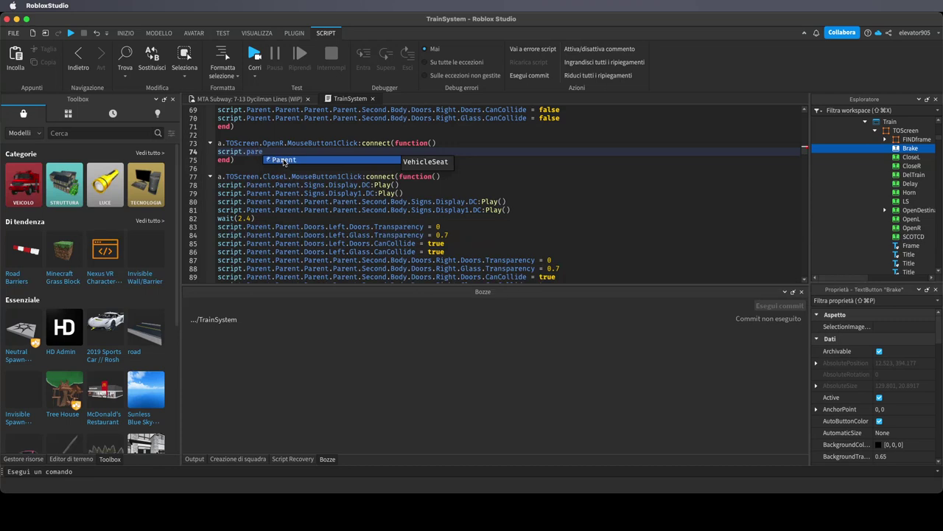
key("Tab")
type(".")
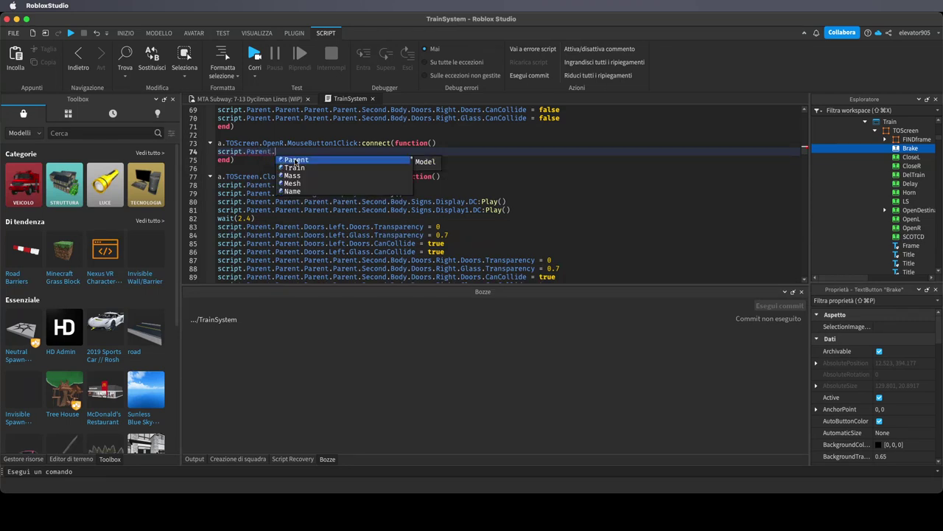
left_click(296, 162)
Check where the Main model sits inside the front car's Body and extend the OpenR reference to script.Parent.Parent.Parent.Doors
scroll(872, 168, "up", 3)
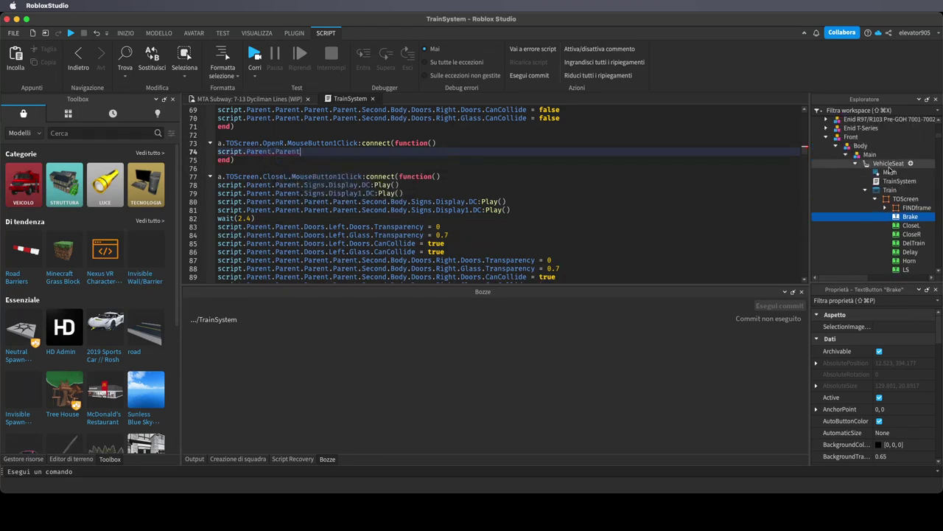
left_click(849, 175)
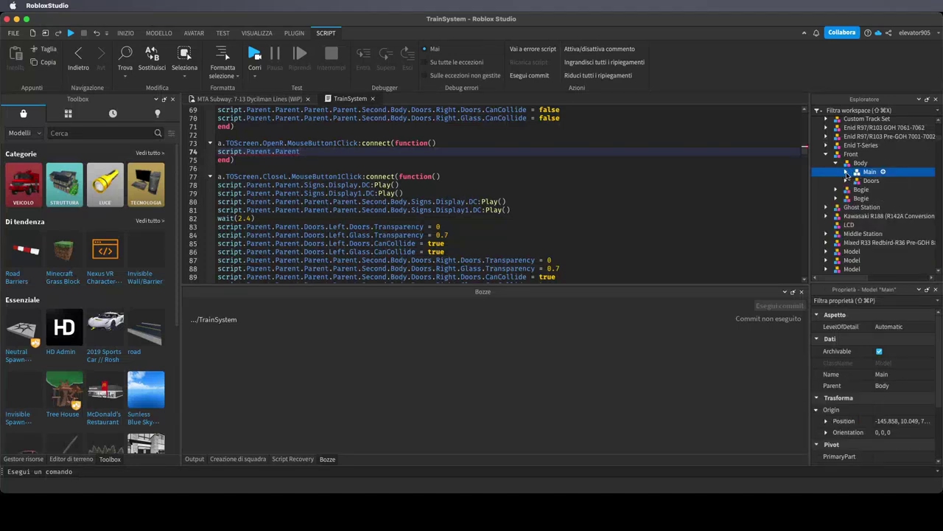
left_click(847, 173)
left_click(847, 171)
left_click(404, 151)
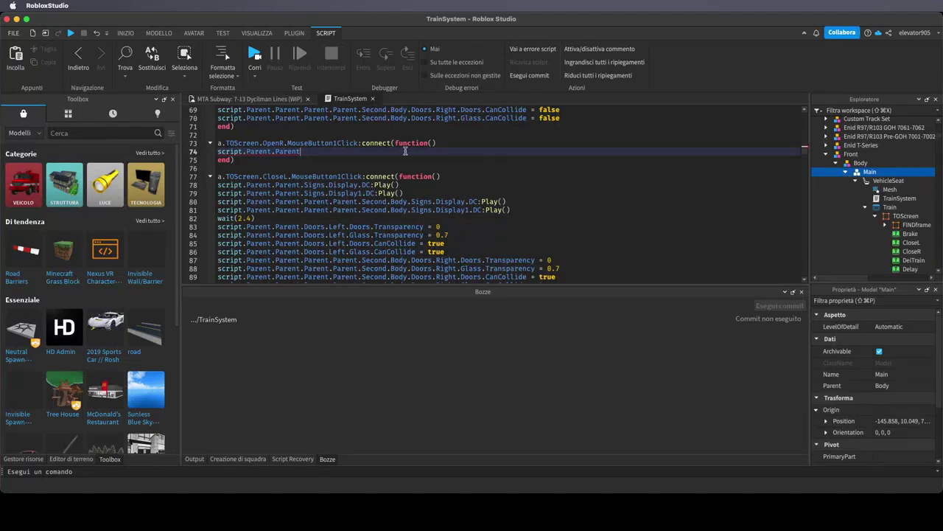
type(".")
scroll(319, 179, "down", 3)
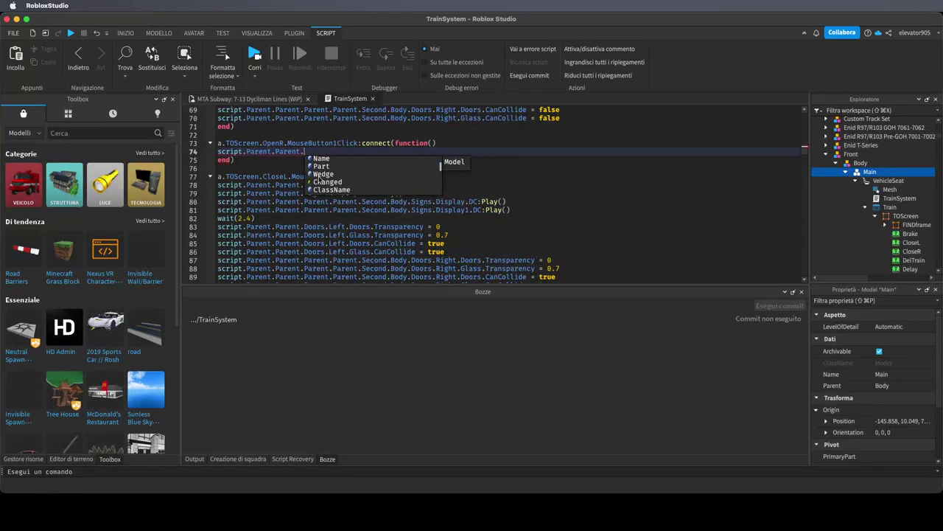
scroll(319, 179, "up", 5)
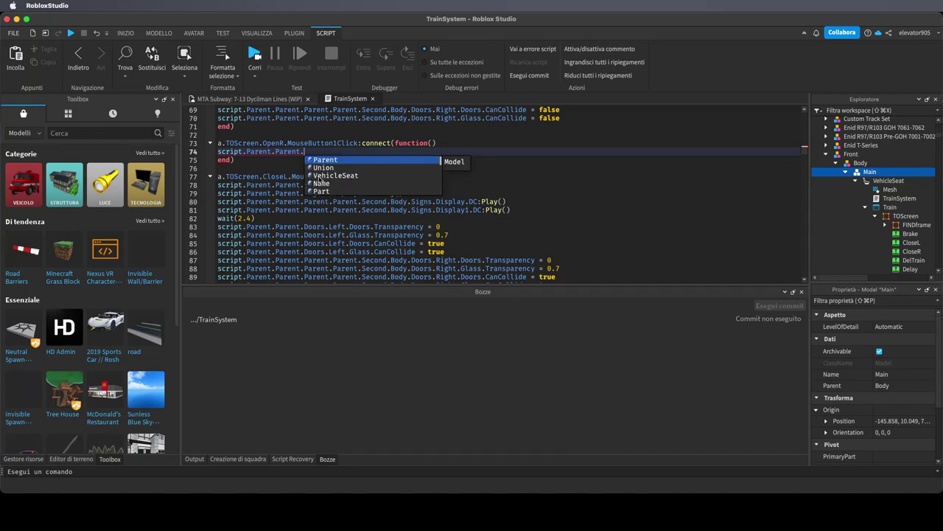
left_click(328, 160)
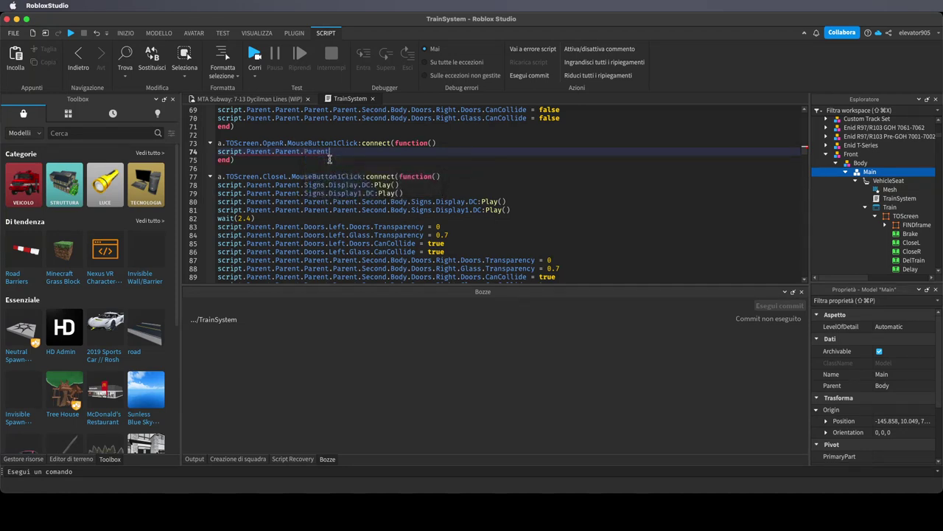
type(".")
scroll(357, 167, "down", 2)
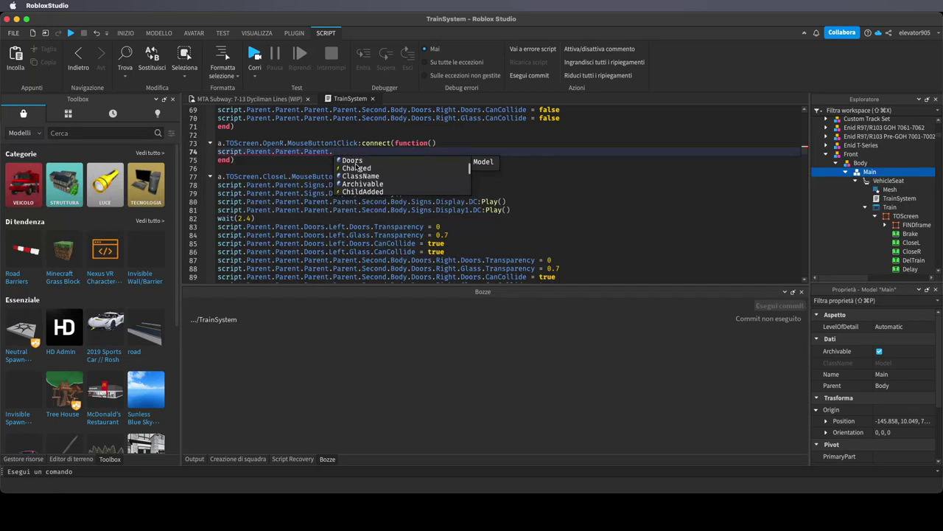
left_click(352, 161)
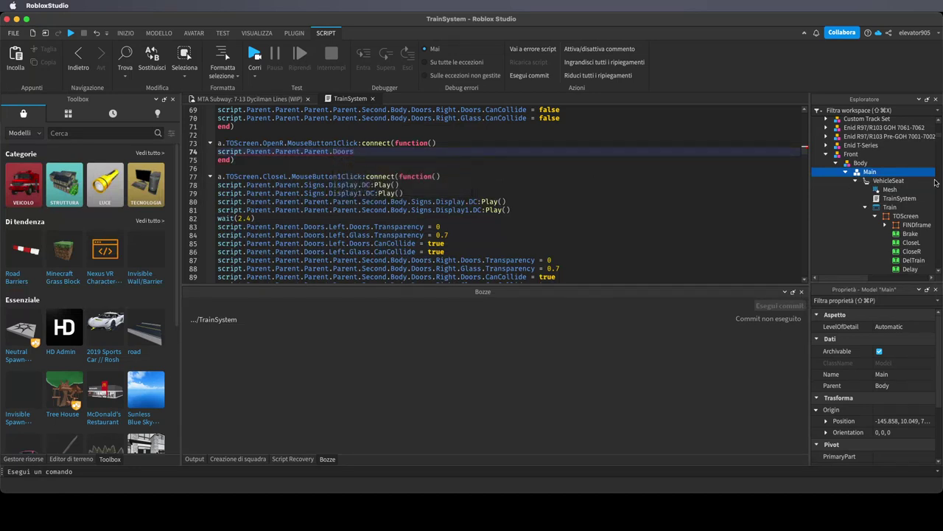
Reveal the door models in the front car's Doors group and extend the OpenR reference to DoorLeft1
left_click(853, 181)
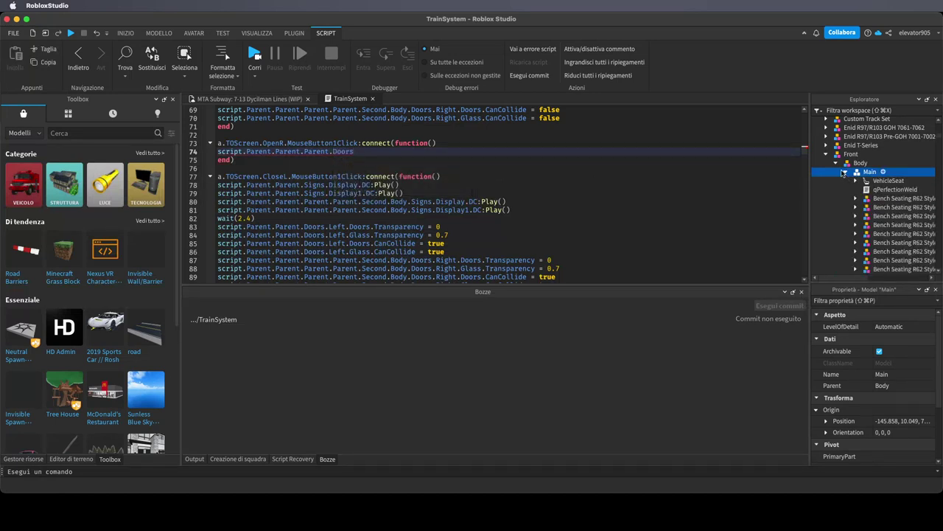
left_click(846, 172)
left_click(845, 181)
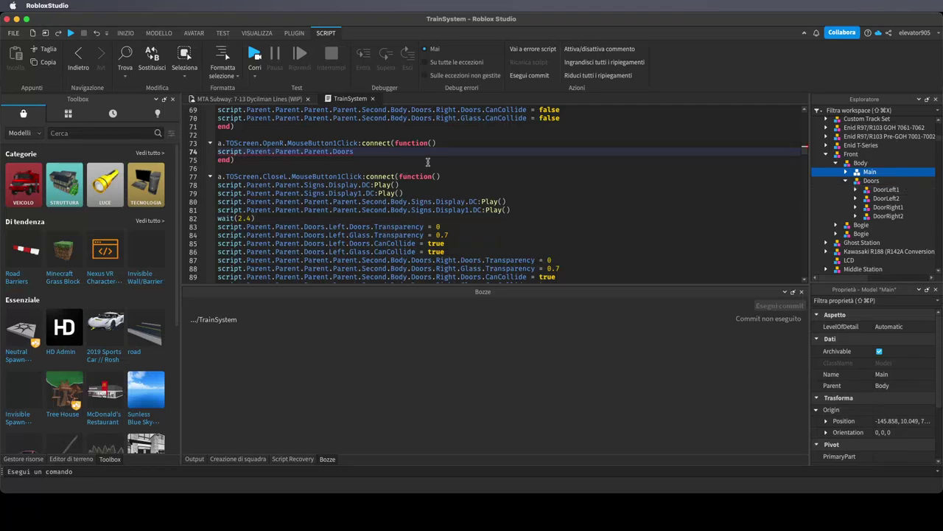
type(".door")
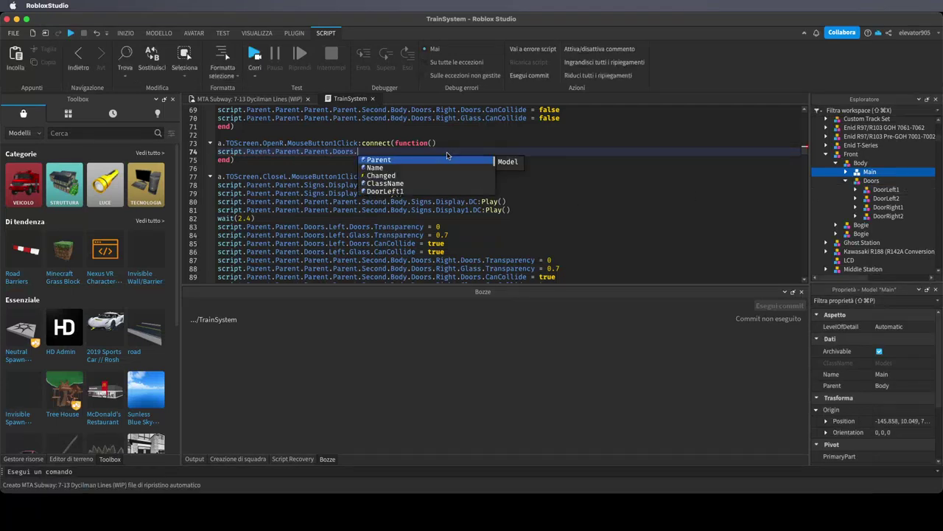
left_click(444, 160)
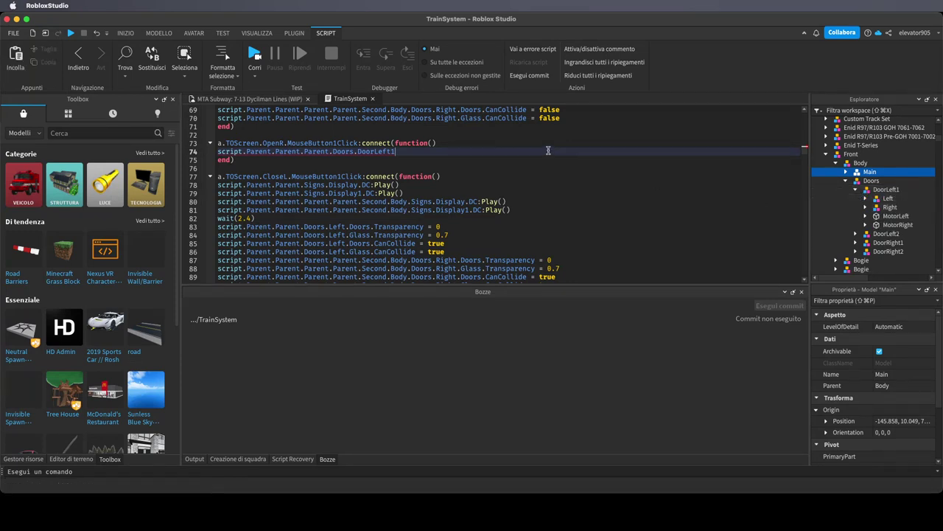
Try to extend the DoorLeft1 reference with MotorLeft and a target property
type(".mo")
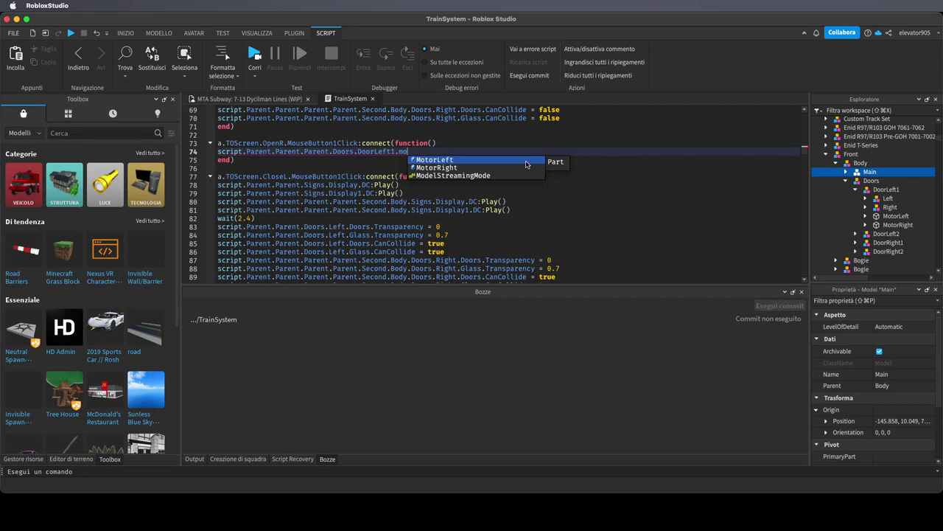
left_click(526, 160)
type(".pri")
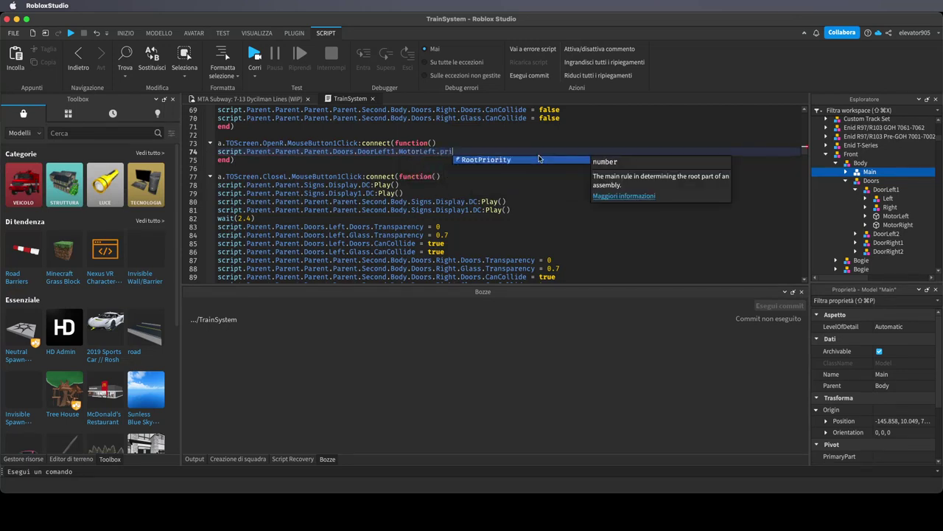
key("BackSpace")
key("BackSpace")
key("BackSpace")
key("BackSpace")
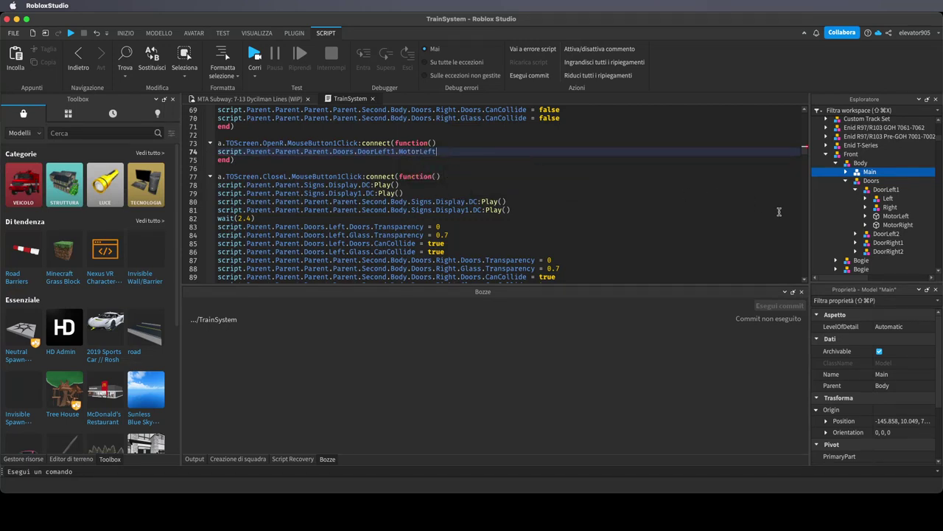
left_click(148, 490)
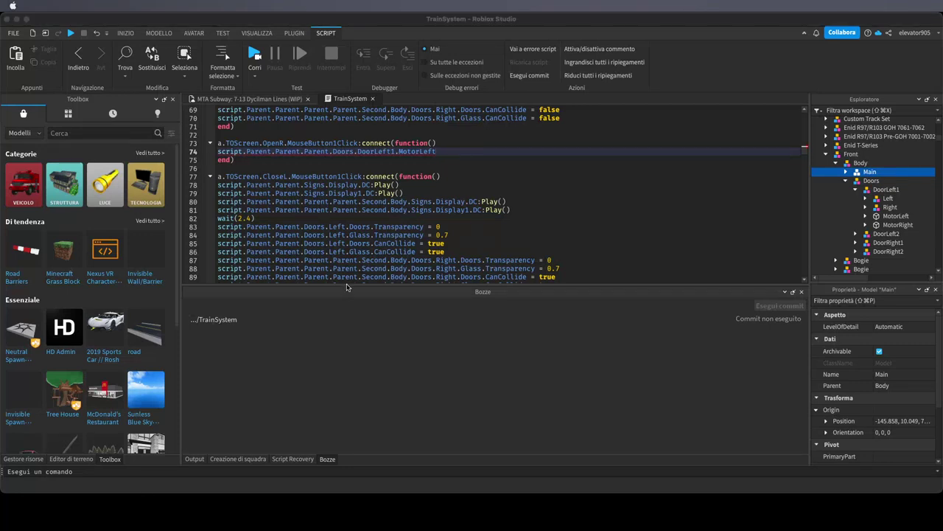
left_click(710, 508)
type(".tae")
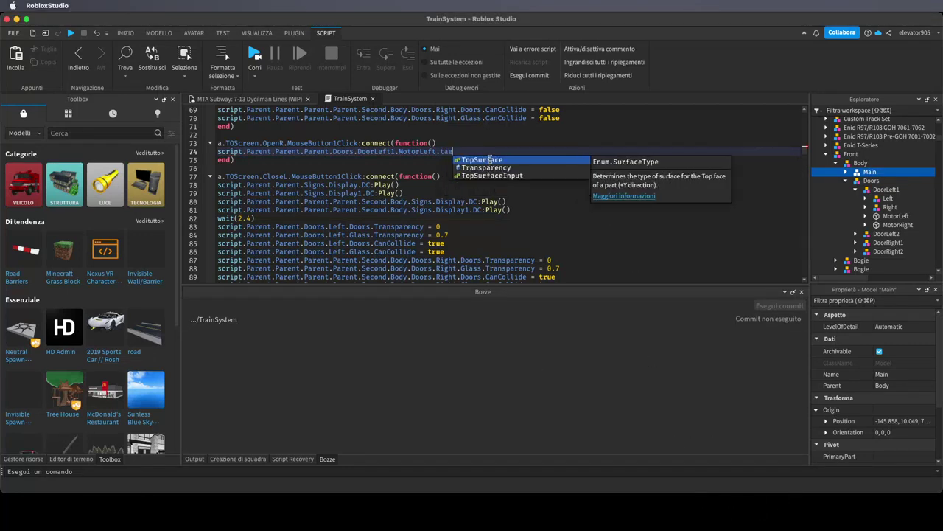
key("BackSpace")
type("rge")
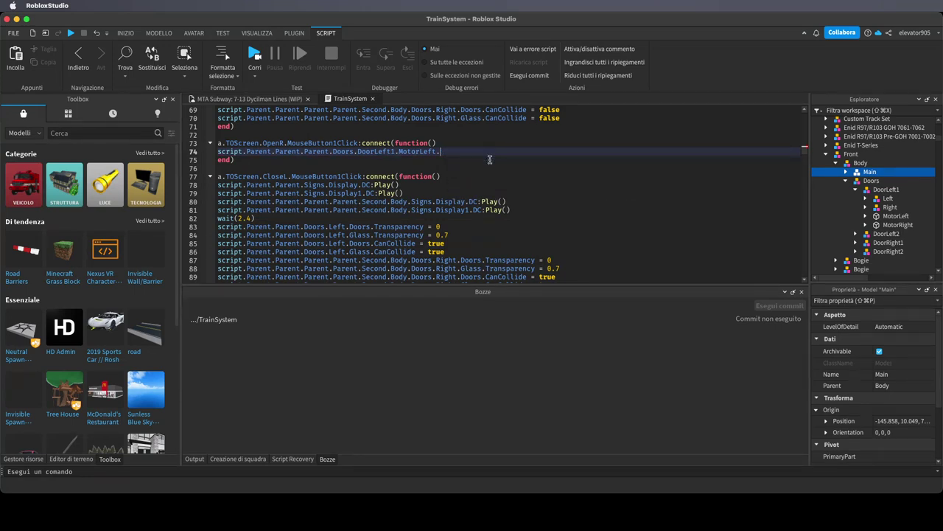
Check what DoorLeft1's MotorLeft and the Union in its Right model contain, and remove MotorLeft from the OpenR reference
left_click(865, 216)
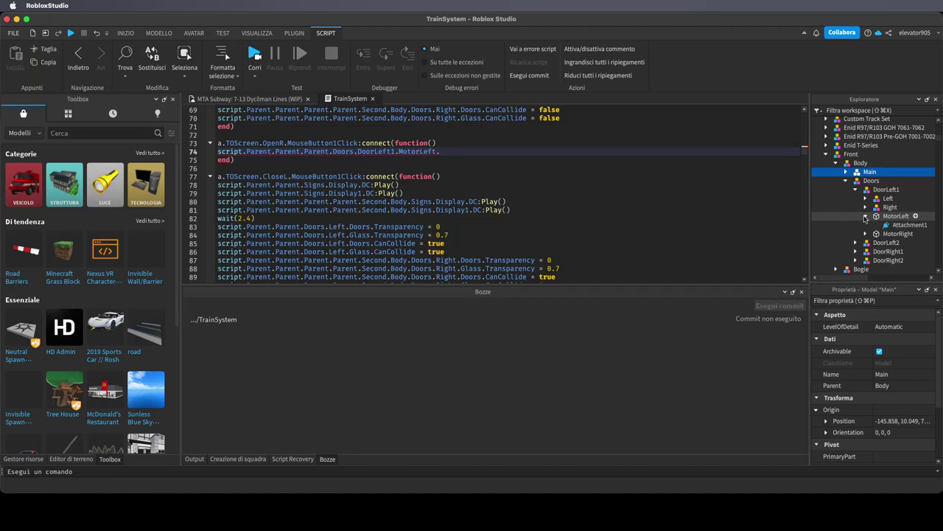
left_click(879, 218)
left_click(884, 226)
left_click(865, 217)
left_click(865, 208)
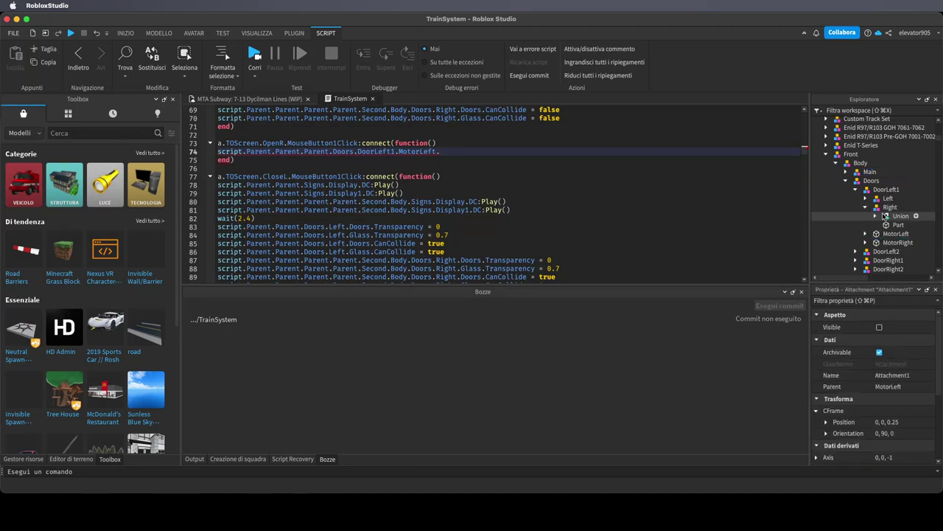
left_click(876, 217)
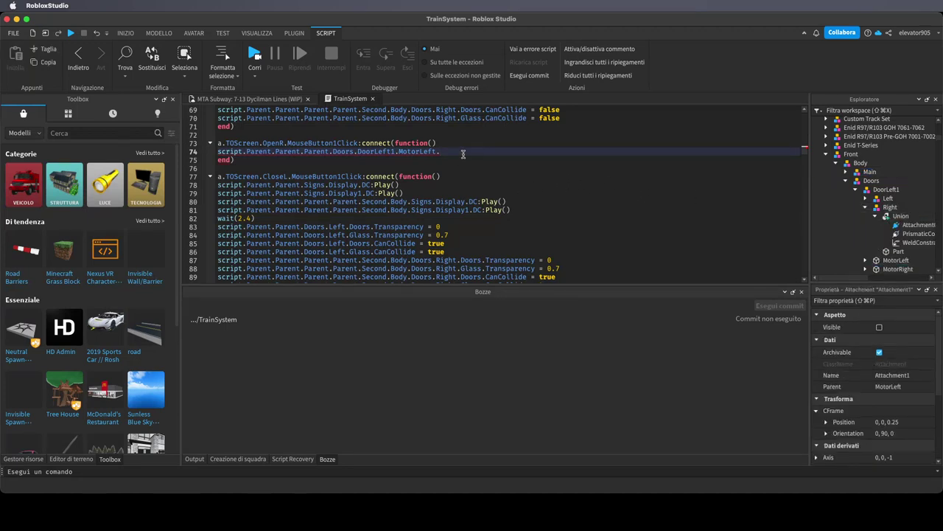
left_click_drag(463, 153, 402, 151)
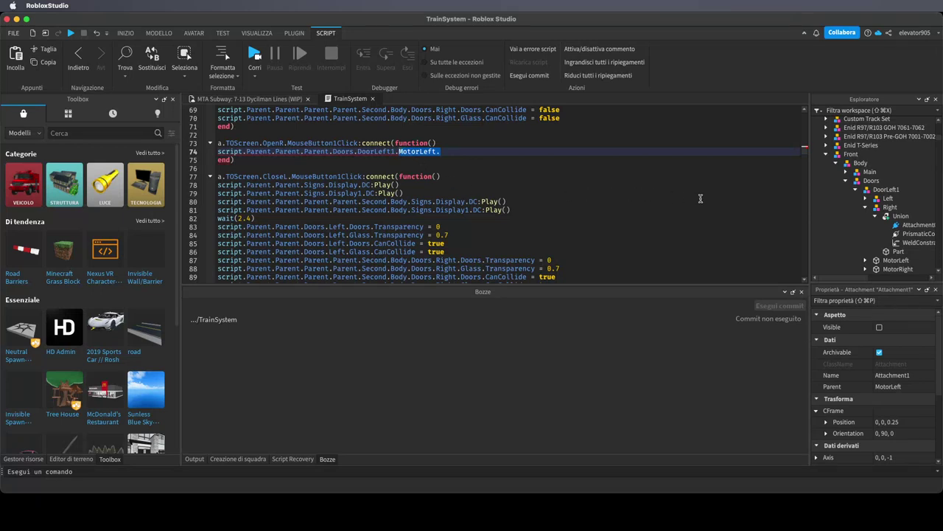
key("BackSpace")
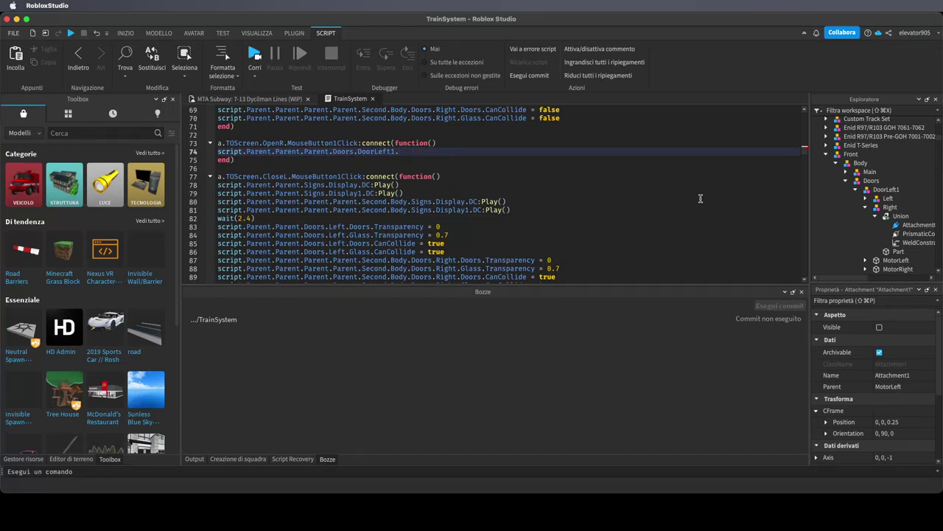
Complete the DoorLeft1 statement in the OpenR handler with Left.Union.PrismaticConstraint.TargetPosition = 0
type("L")
left_click(428, 159)
type(".")
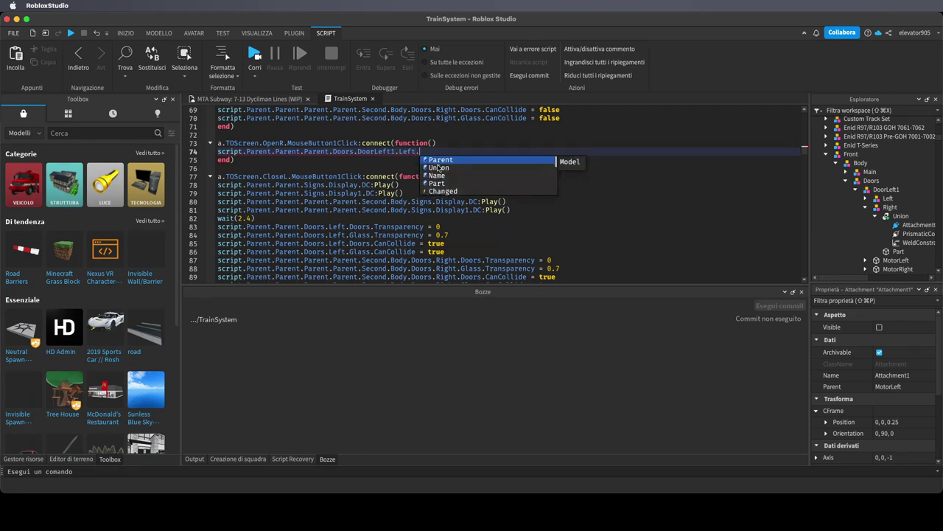
left_click(438, 168)
type(".pris")
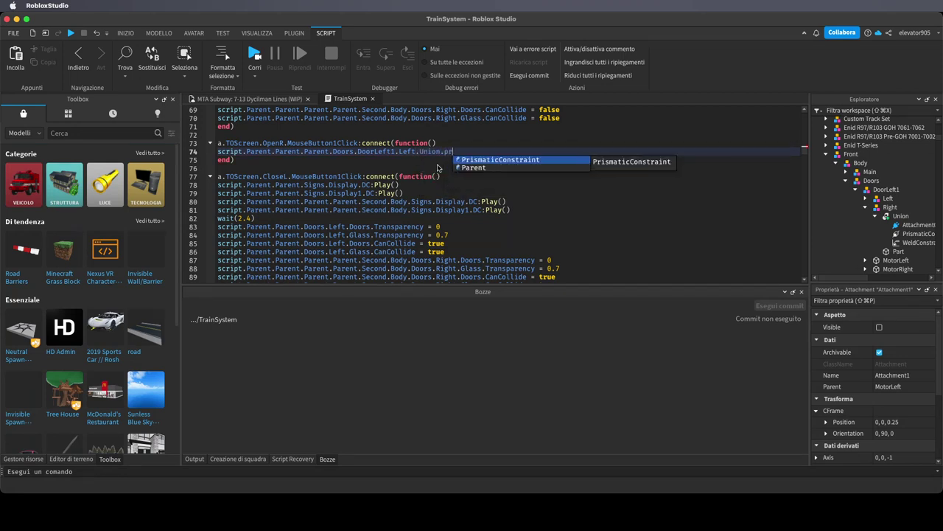
left_click(473, 160)
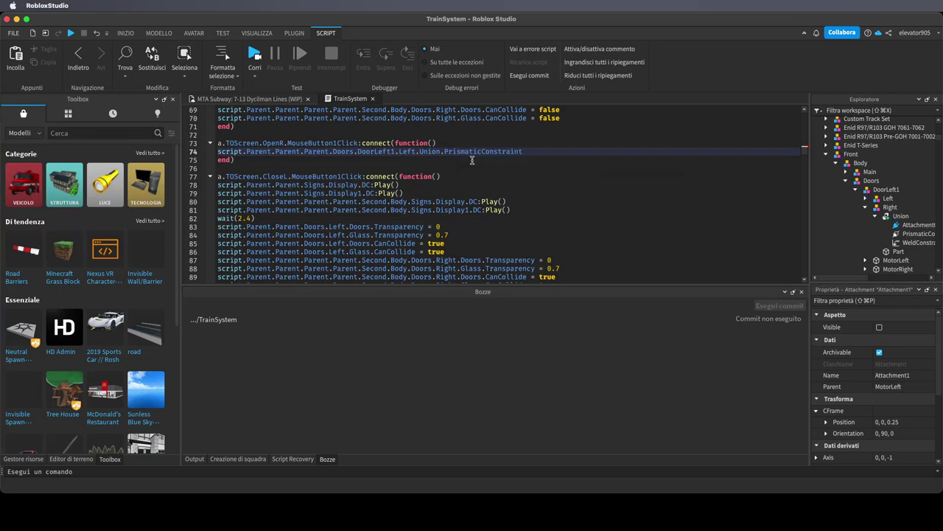
type(".")
type("targ")
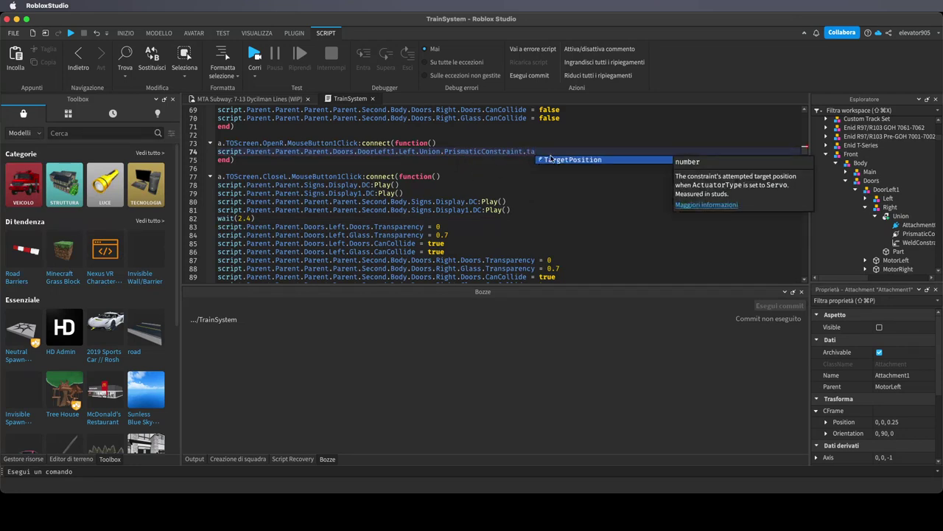
left_click(550, 159)
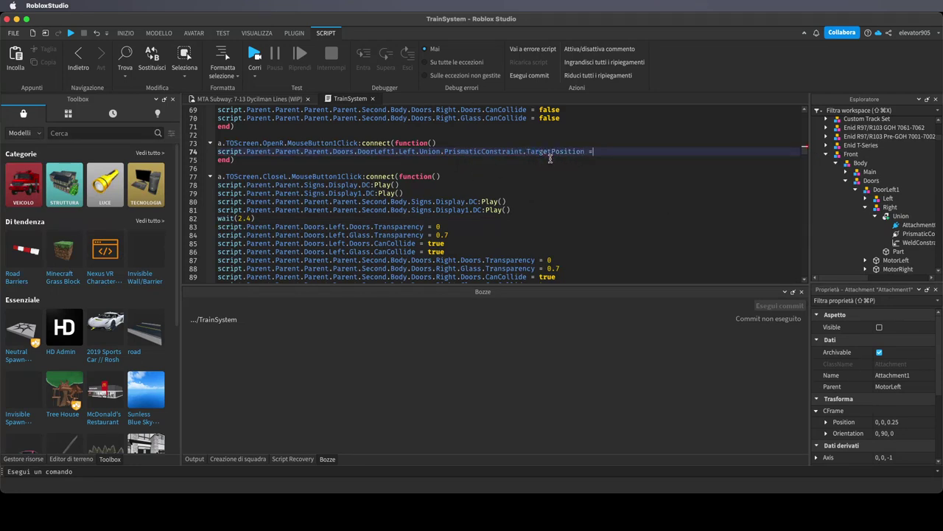
left_click(94, 523)
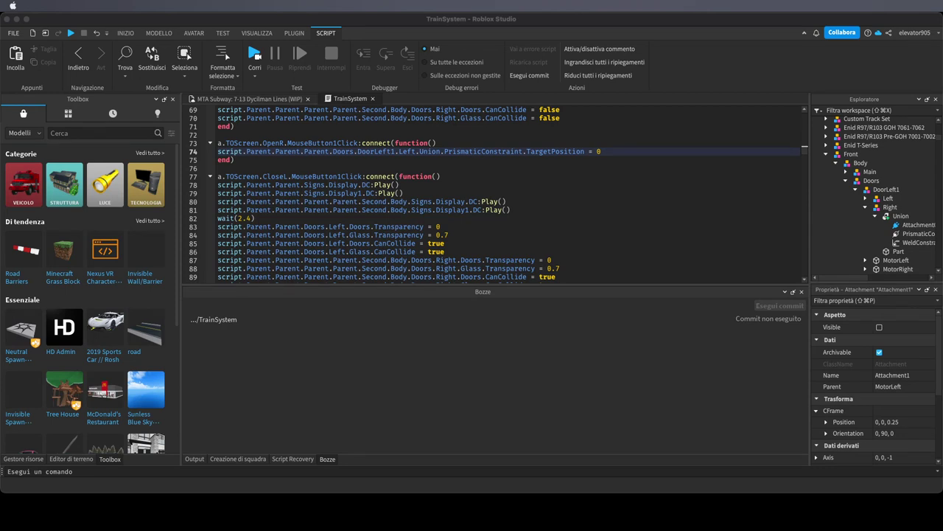
left_click(719, 523)
Duplicate the DoorLeft1.Left TargetPosition line directly below itself and remove the indentation from both lines
left_click_drag(605, 151, 213, 151)
key("super+c")
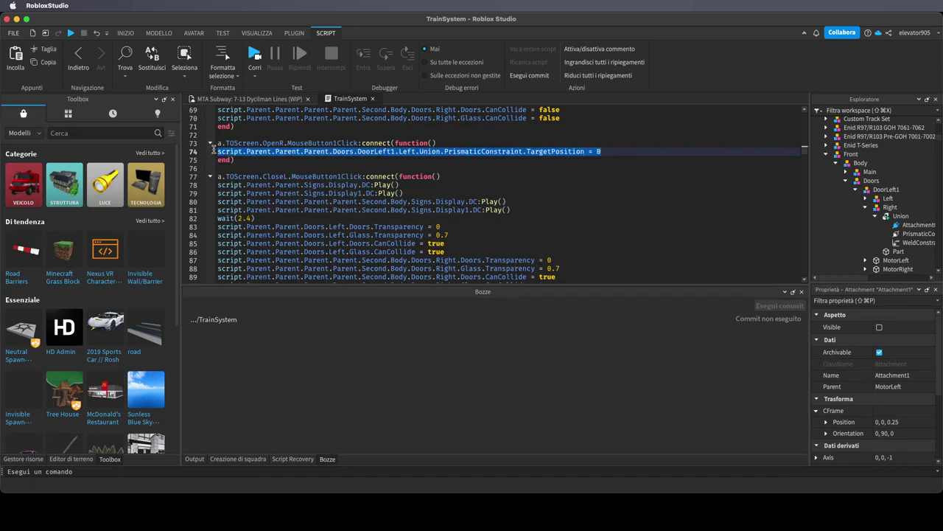
left_click(607, 151)
key("Return")
key("super+v")
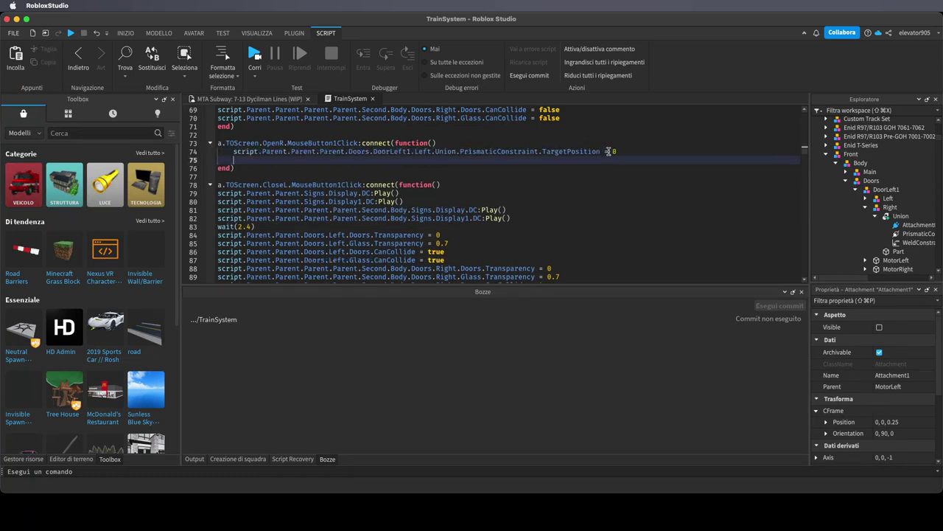
left_click(234, 150)
key("BackSpace")
left_click(234, 159)
key("BackSpace")
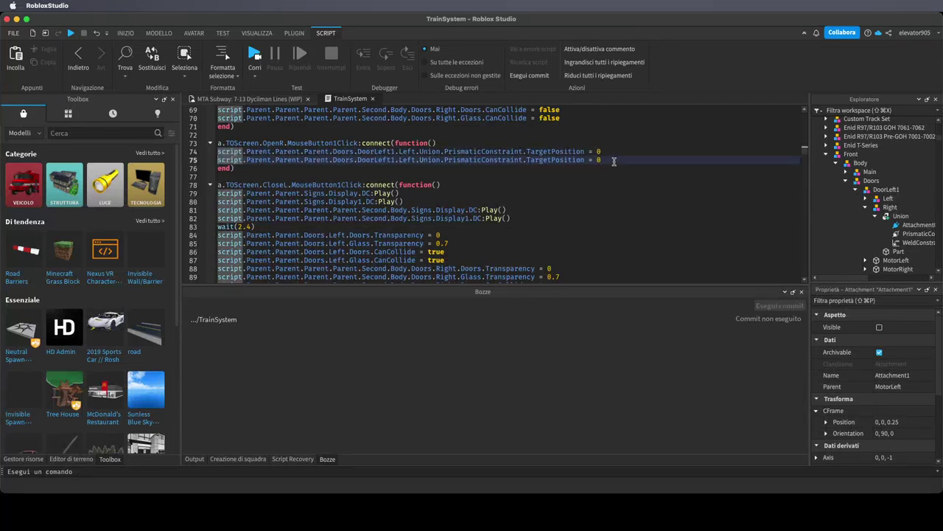
Change Left to Right in the duplicated DoorLeft1 statement
double_click(404, 160)
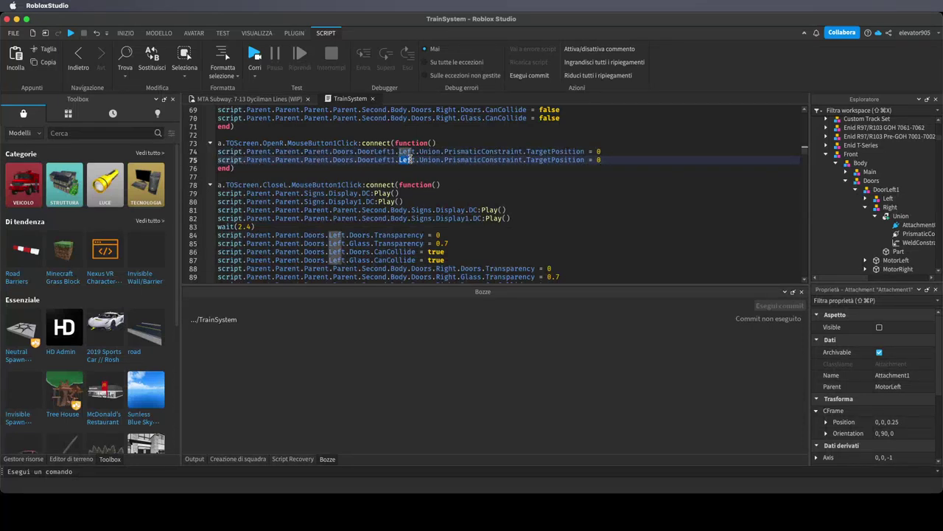
type("Ri")
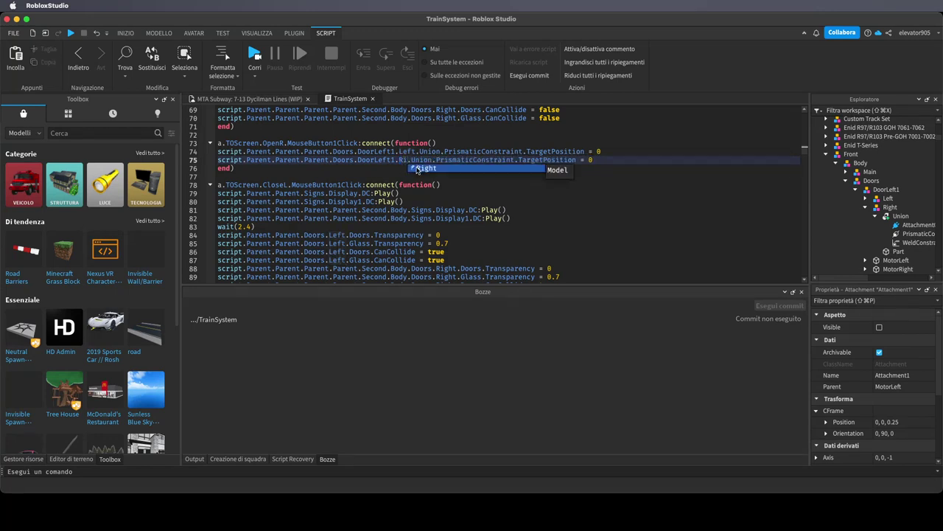
left_click(417, 168)
Copy both DoorLeft1 TargetPosition lines, add two blank lines below them, and remove the indentation from the Right statement
left_click_drag(616, 159, 330, 160)
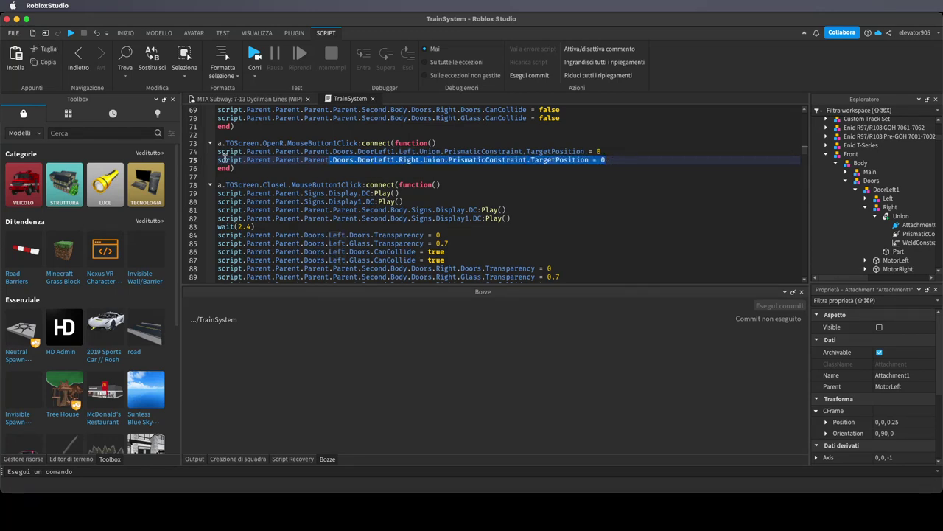
left_click_drag(224, 157, 159, 151)
key("super+c")
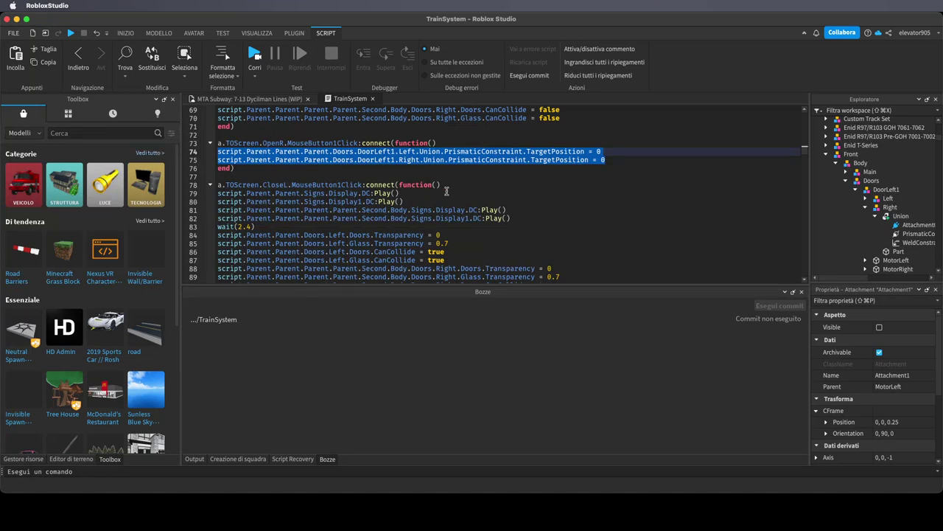
left_click(626, 159)
key("Return")
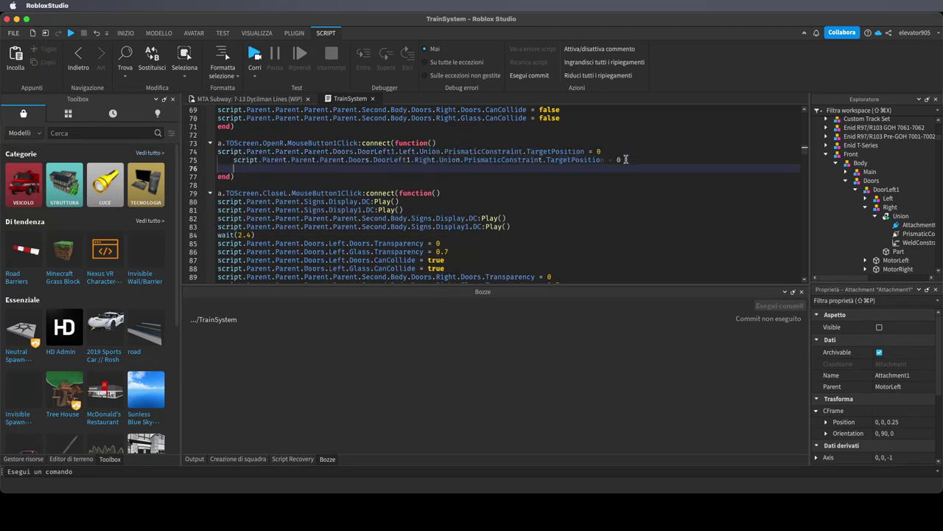
key("Return")
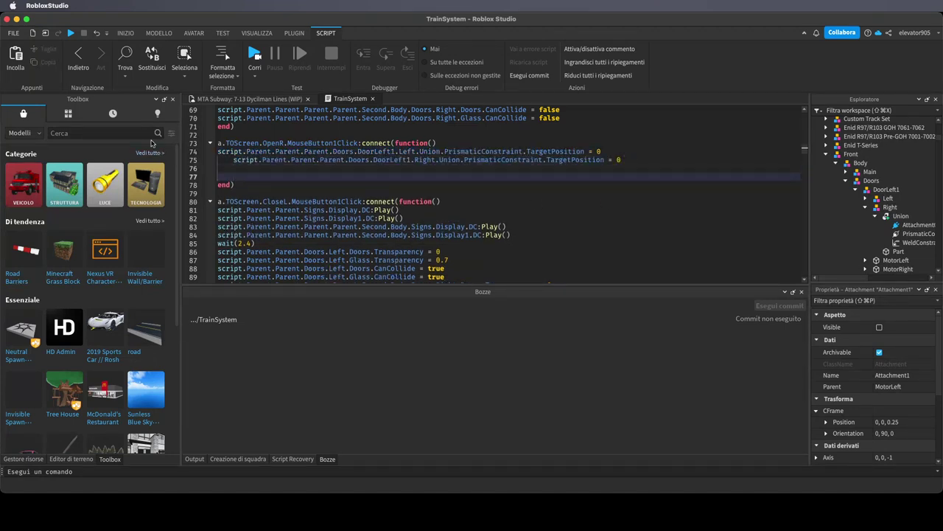
left_click(230, 161)
key("BackSpace")
left_click(240, 169)
left_click(247, 175)
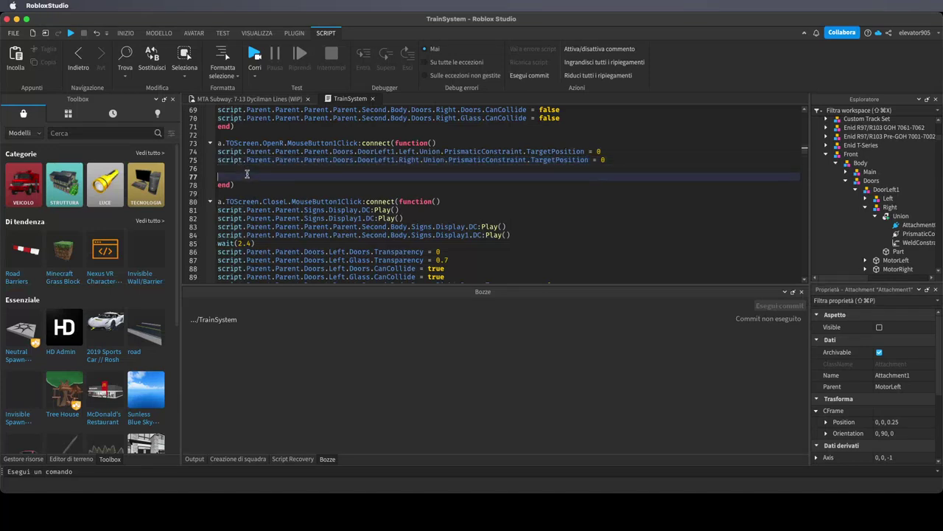
Add four more blank lines below the two DoorLeft1 statements in the OpenR handler
key("Return")
key("Return")
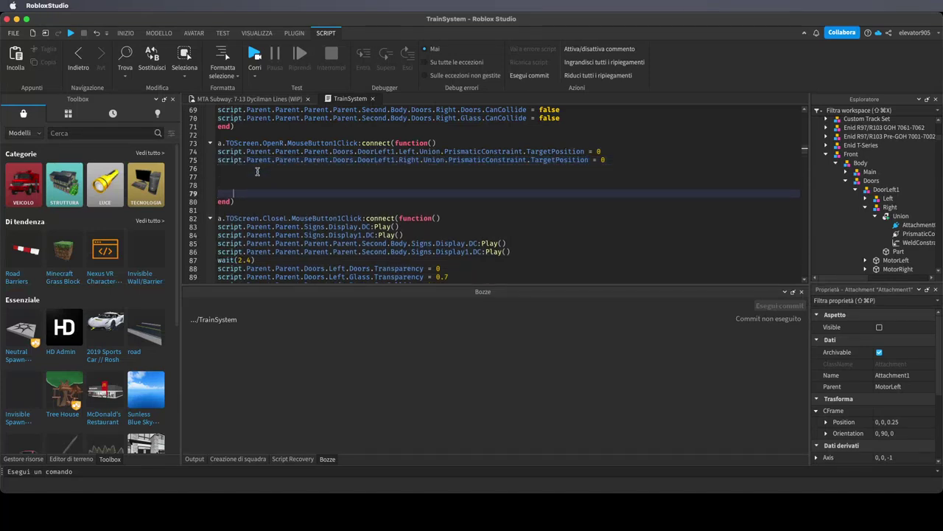
key("Return")
key("Return")
left_click(247, 184)
left_click(249, 192)
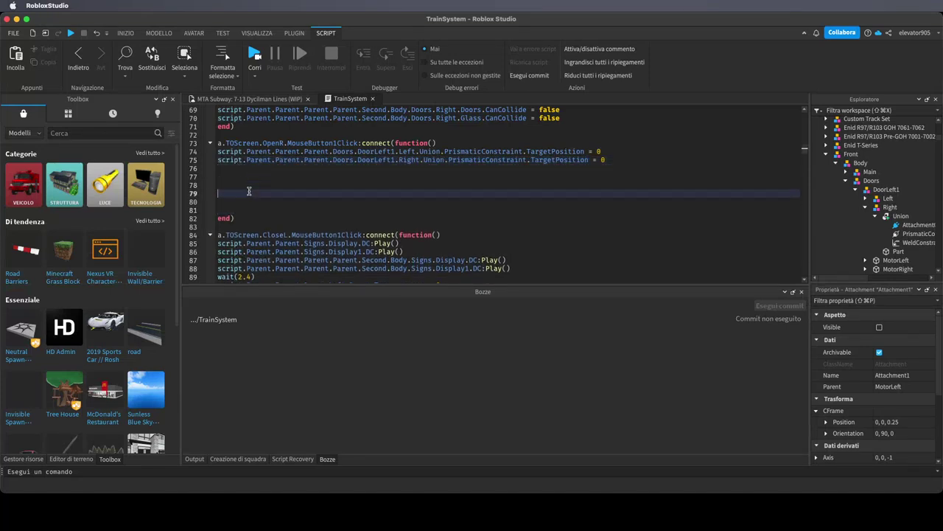
left_click(247, 201)
left_click(244, 209)
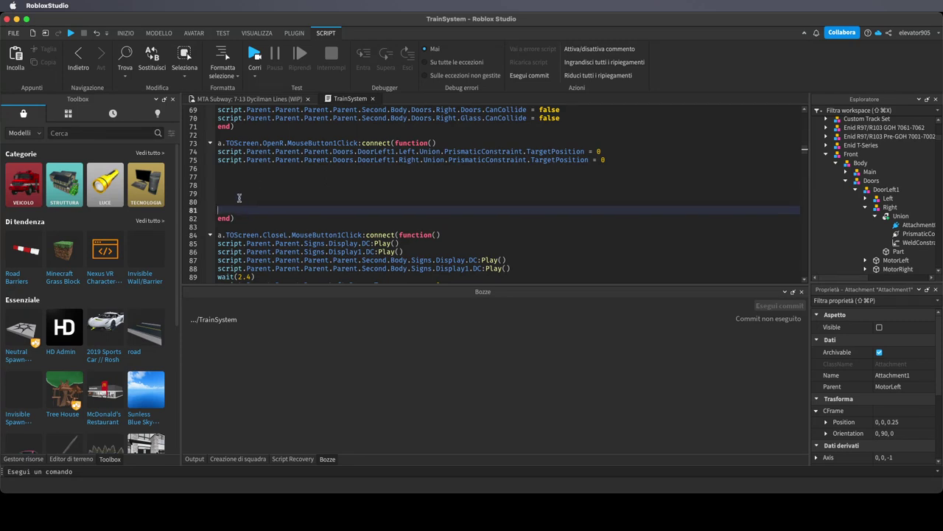
Paste the copied DoorLeft1 Left and Right statements directly below the originals in OpenR and remove the indentation from both
left_click_drag(229, 178, 219, 169)
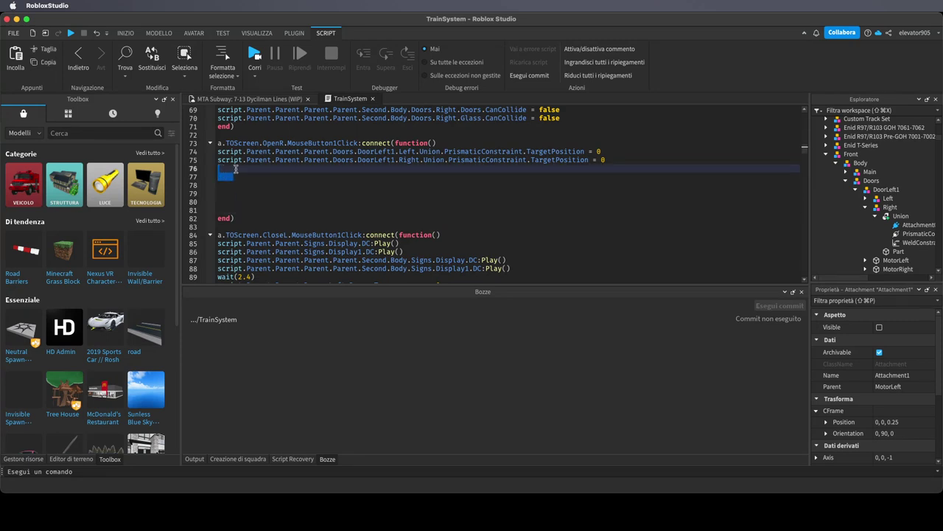
key("super+v")
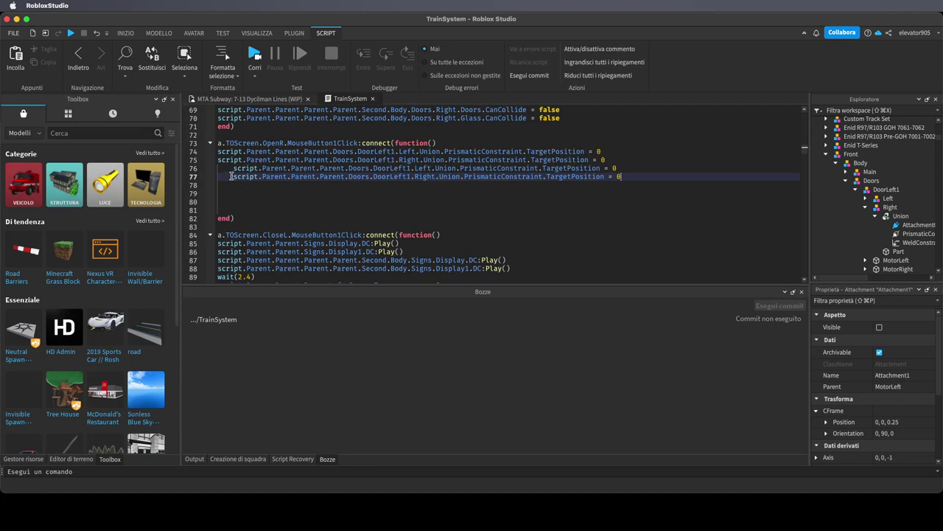
left_click(231, 176)
key("BackSpace")
left_click(233, 170)
key("BackSpace")
left_click_drag(233, 170, 235, 171)
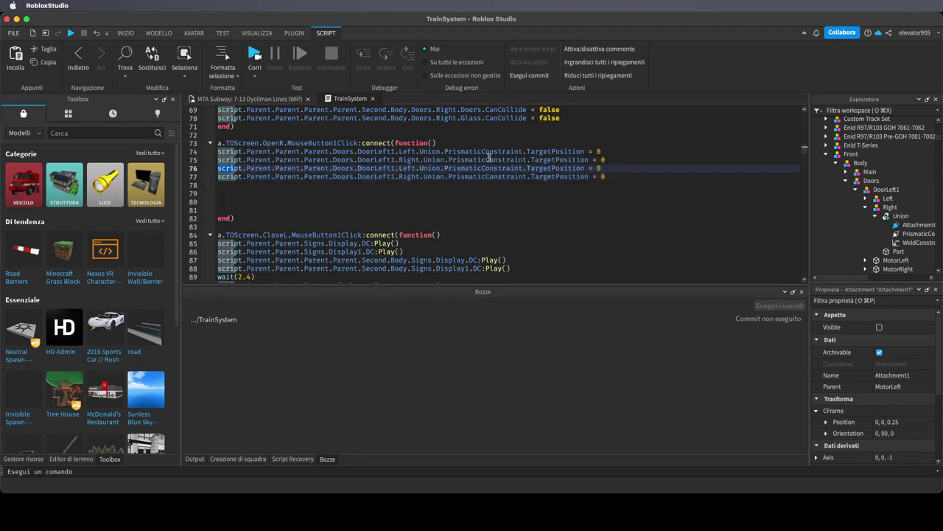
Change DoorLeft1 to DoorLeft2 in the pasted Left and Right statements
left_click(567, 173)
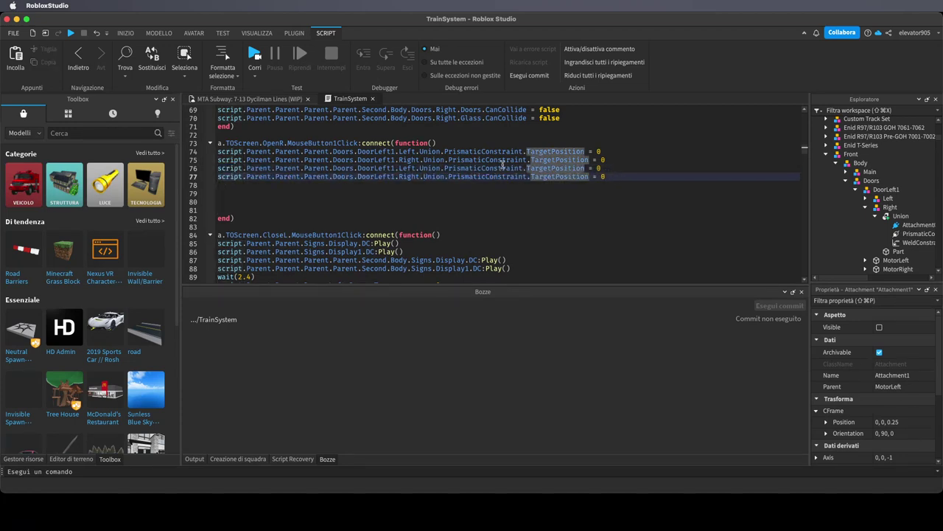
left_click_drag(391, 168, 398, 179)
type("2")
left_click(401, 177)
key("Escape")
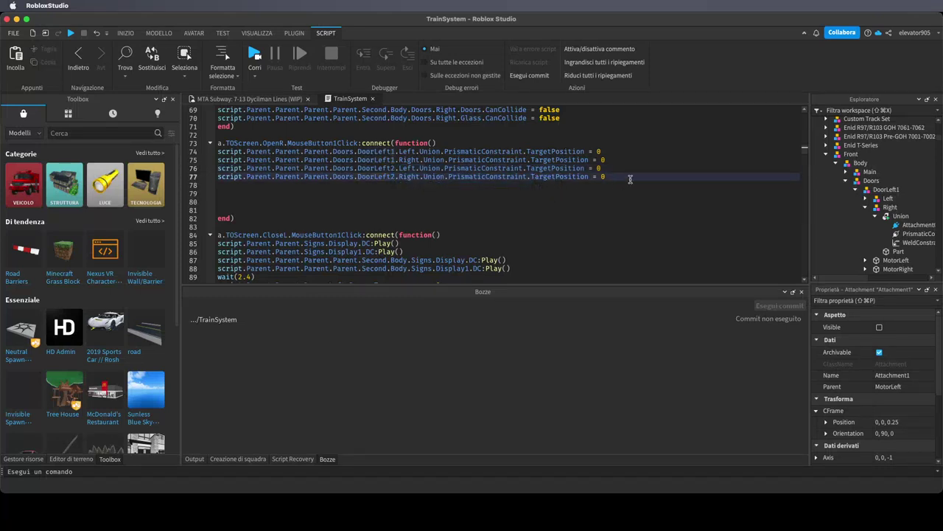
Copy the four DoorLeft1 and DoorLeft2 statements and paste them over the blank lines at the end of the OpenR handler
left_click_drag(629, 177, 193, 152)
key("super+c")
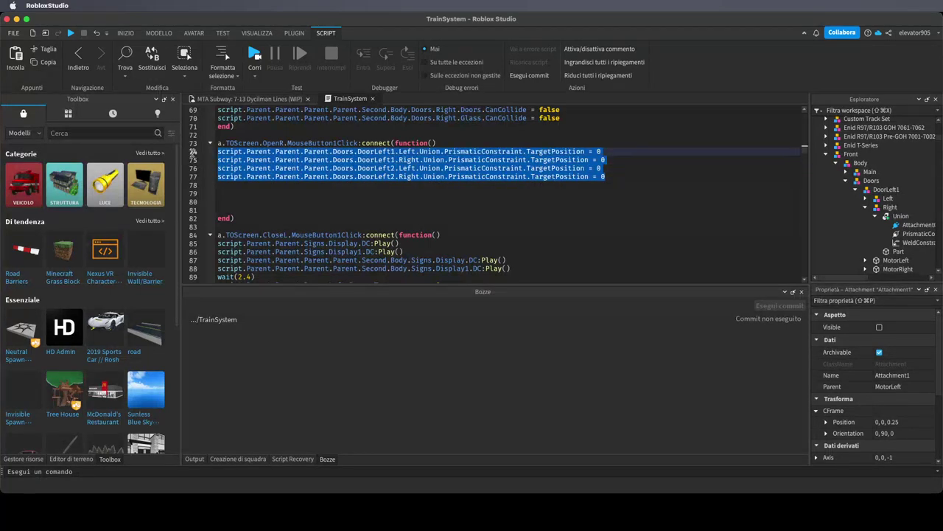
left_click_drag(293, 210, 176, 184)
left_click(242, 209)
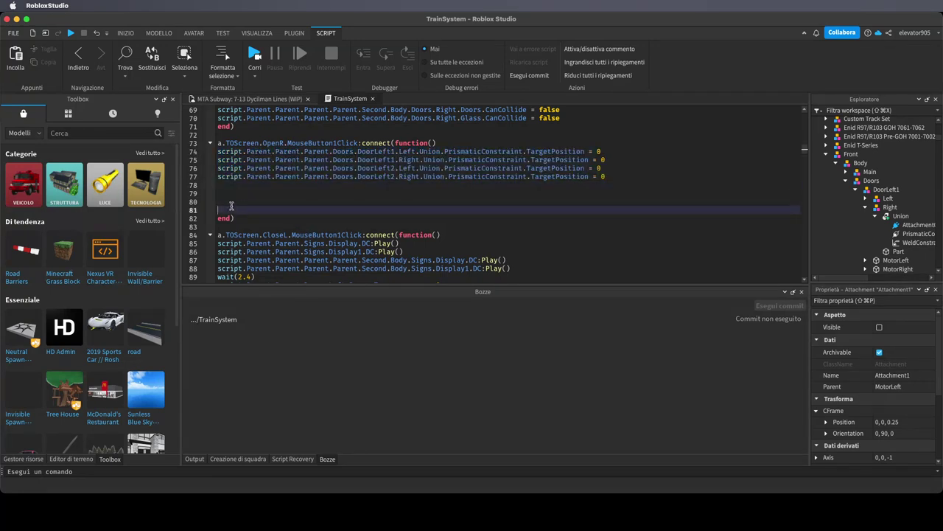
key("BackSpace")
key("BackSpace")
key("BackSpace")
key("super+v")
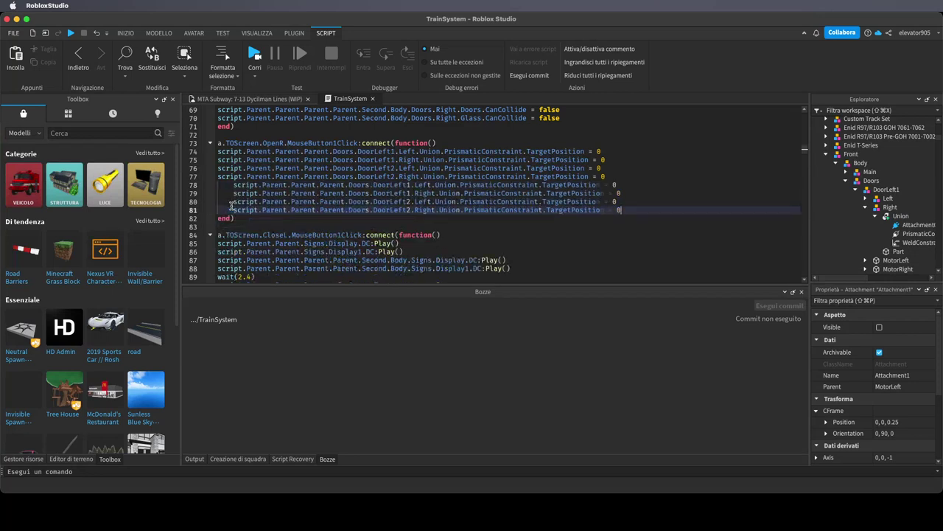
Remove the indentation from the four newly pasted TargetPosition statements in OpenR
left_click(235, 185)
key("BackSpace")
left_click(233, 193)
key("BackSpace")
left_click(233, 202)
key("BackSpace")
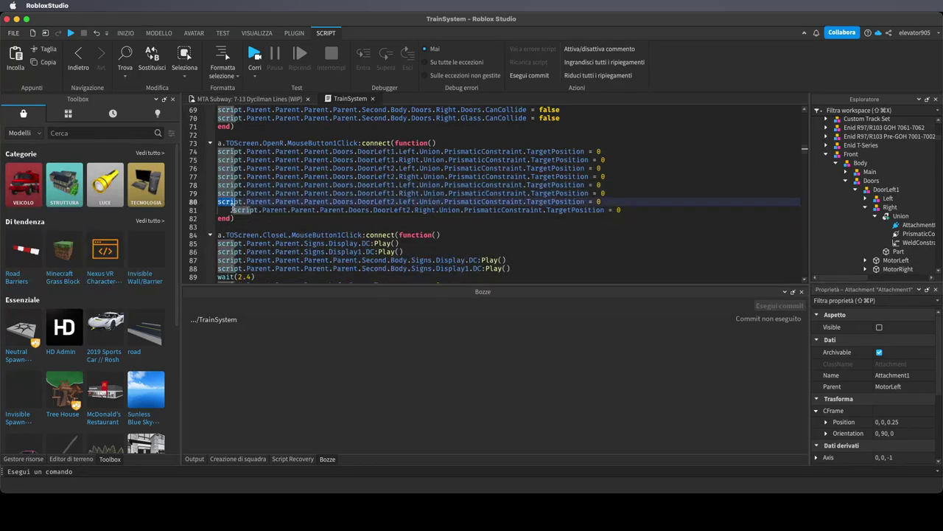
left_click(233, 210)
key("BackSpace")
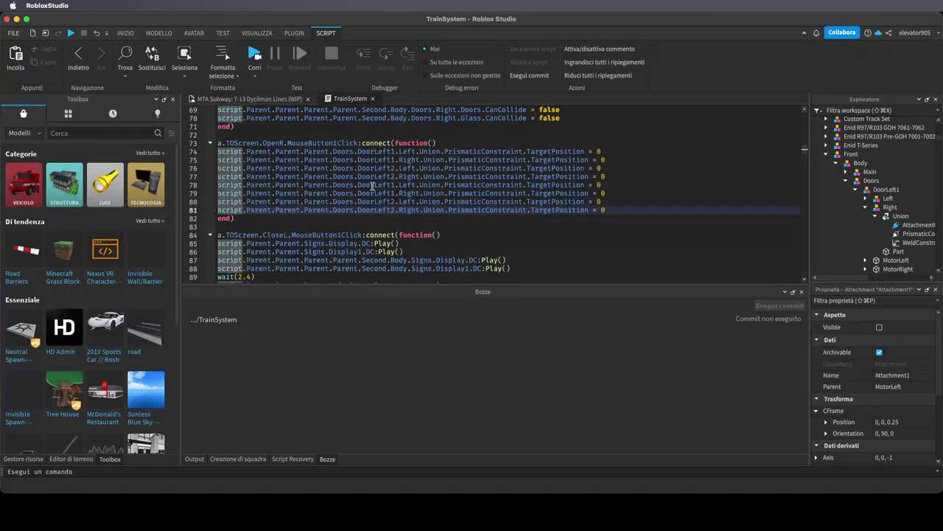
Change DoorLeft1 to DoorRight1 in the second set of Left and Right statements in OpenR
left_click_drag(373, 185, 391, 186)
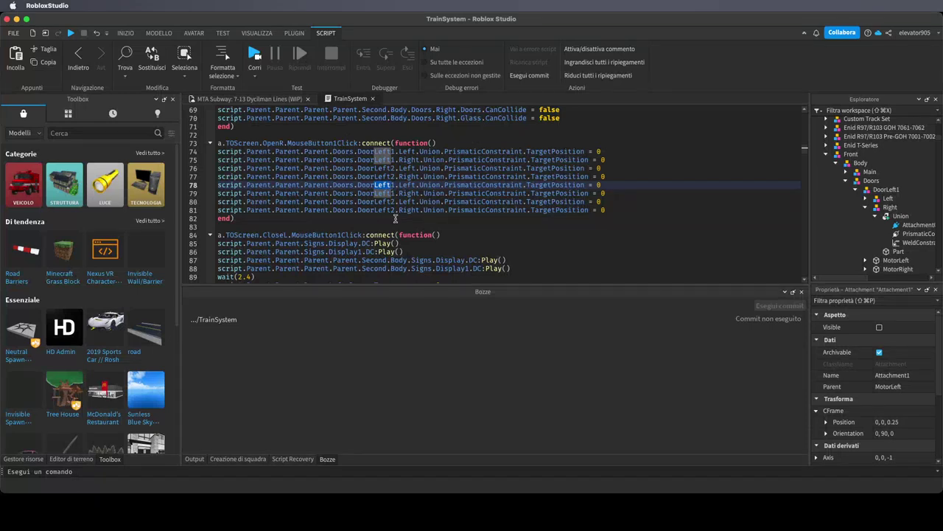
type("R")
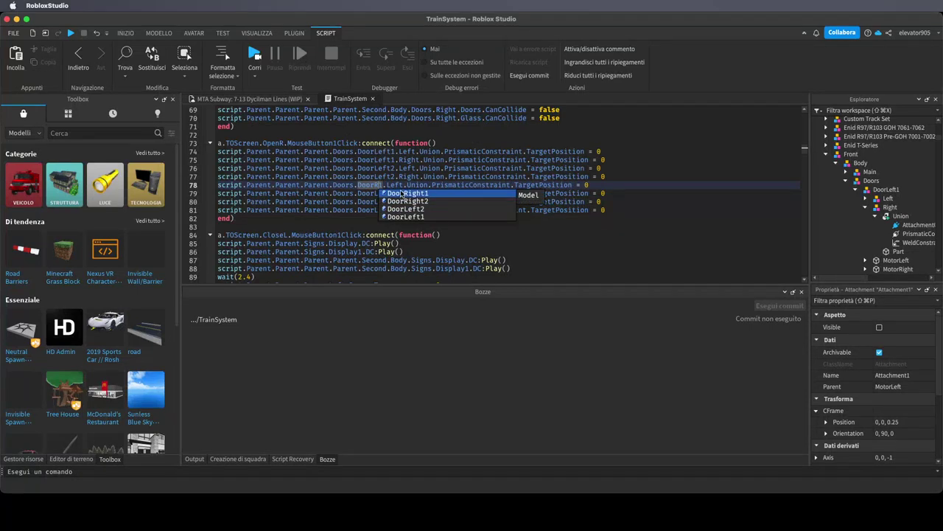
left_click(391, 194)
left_click_drag(374, 194, 392, 201)
type("R")
key("Return")
Change DoorLeft2 to DoorRight2 in the last two Left and Right statements of OpenR
type("R")
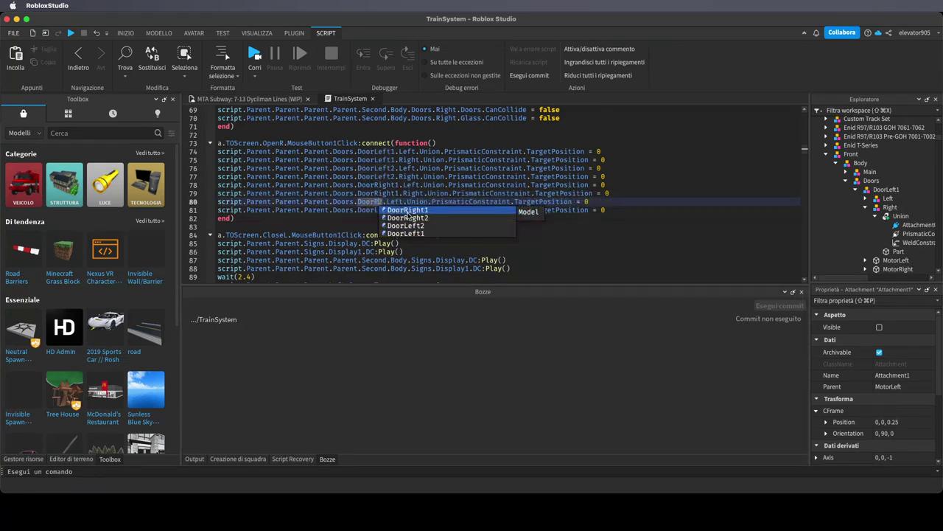
left_click(407, 218)
left_click_drag(374, 210, 391, 211)
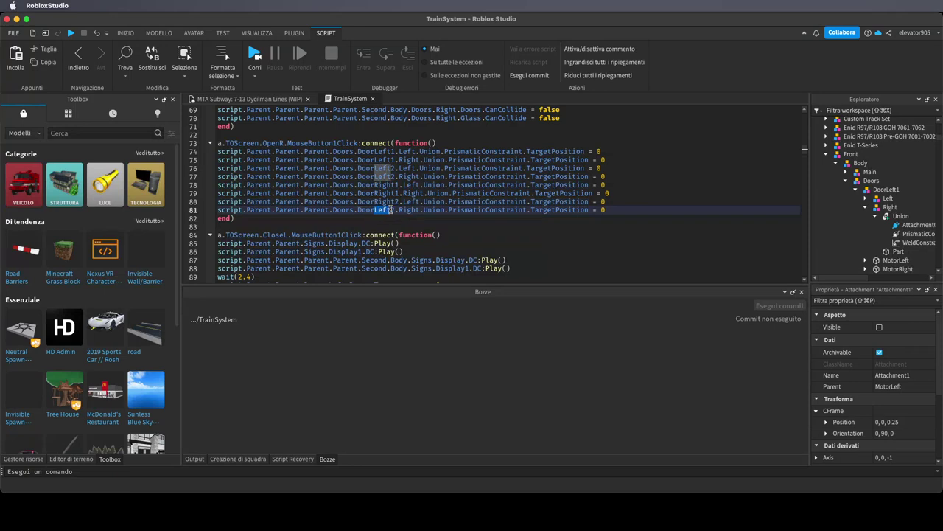
type("R")
left_click(407, 221)
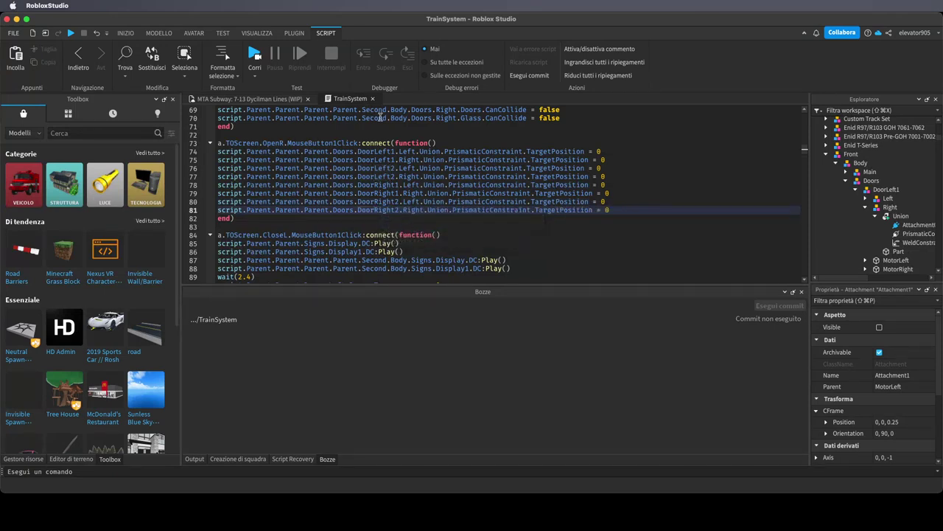
Examine the servo settings of the PrismaticConstraints in DoorLeft1's Right and Left unions
scroll(382, 119, "down", 2)
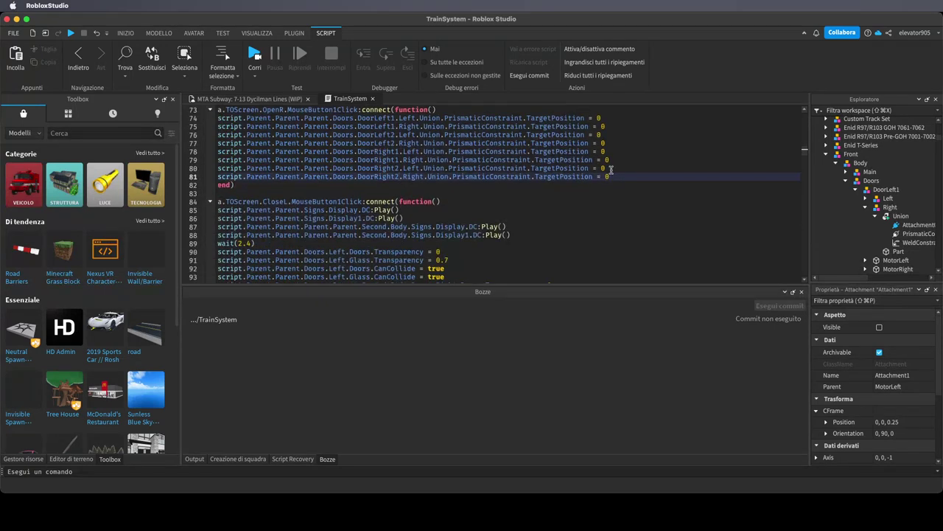
left_click_drag(611, 176, 198, 127)
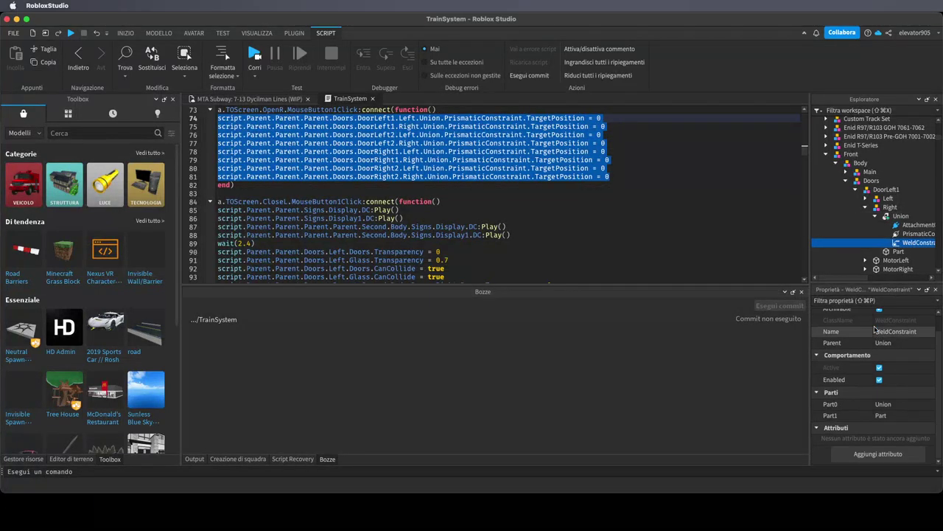
left_click(904, 234)
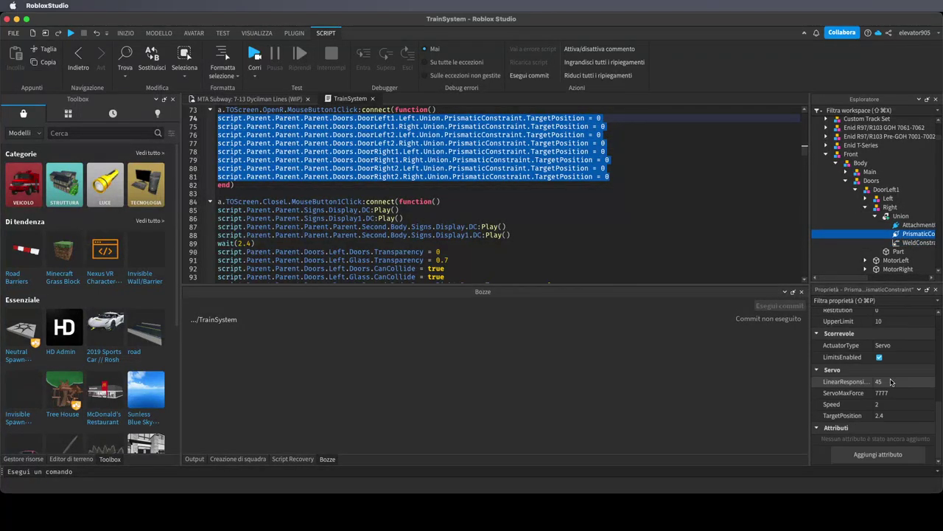
left_click(874, 216)
left_click(862, 207)
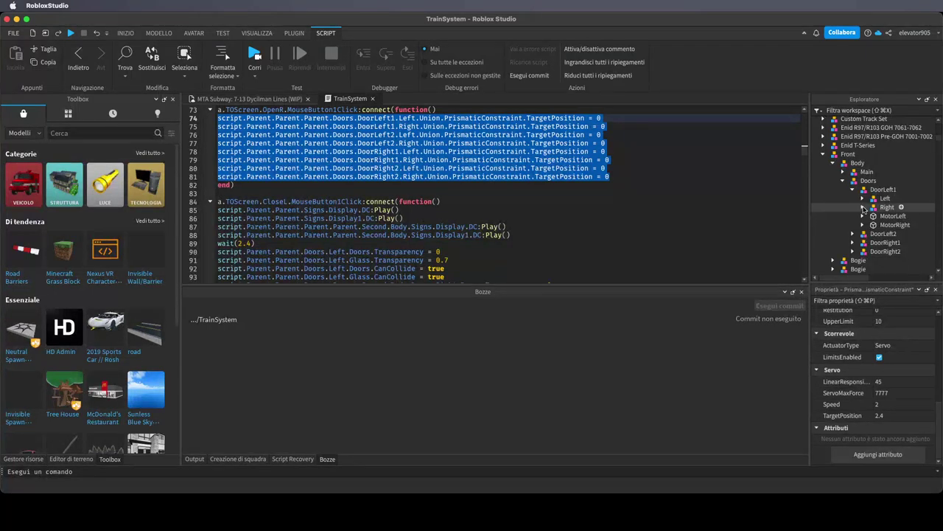
left_click(862, 198)
left_click(872, 207)
left_click(910, 225)
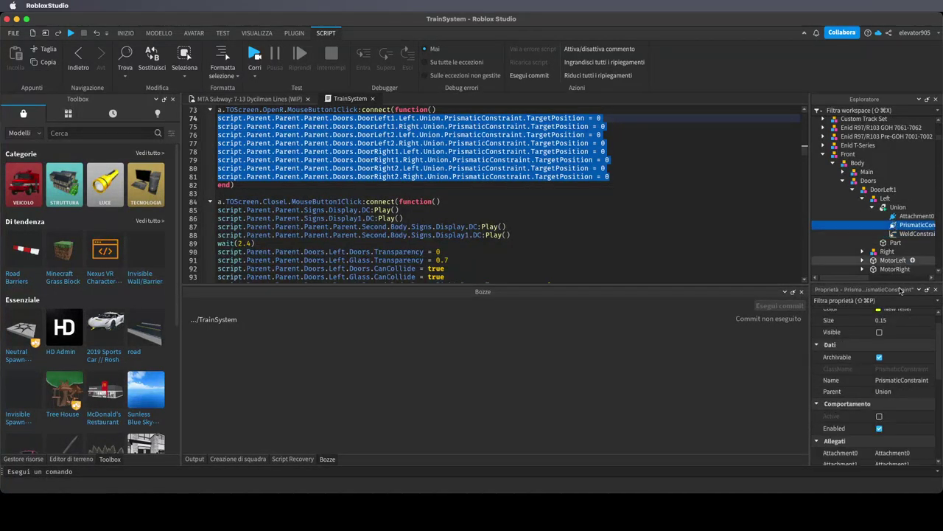
left_click(616, 188)
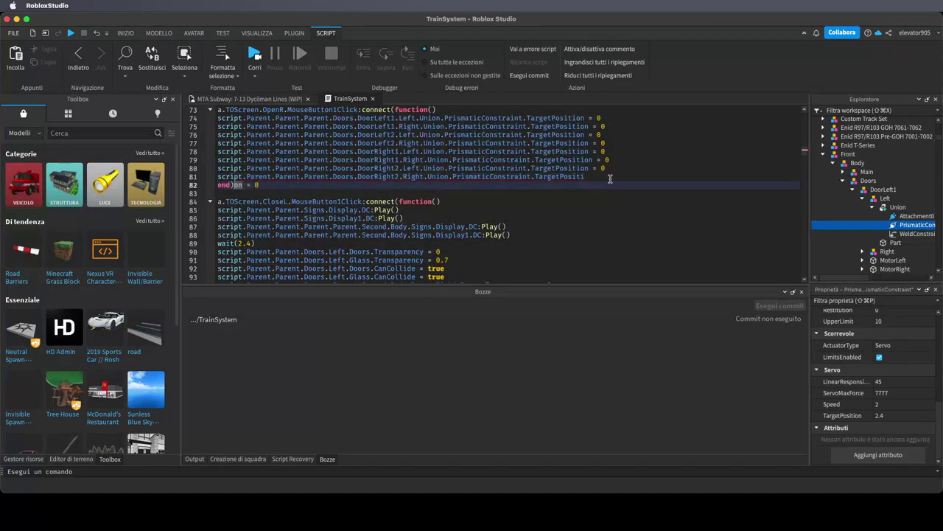
left_click(605, 179)
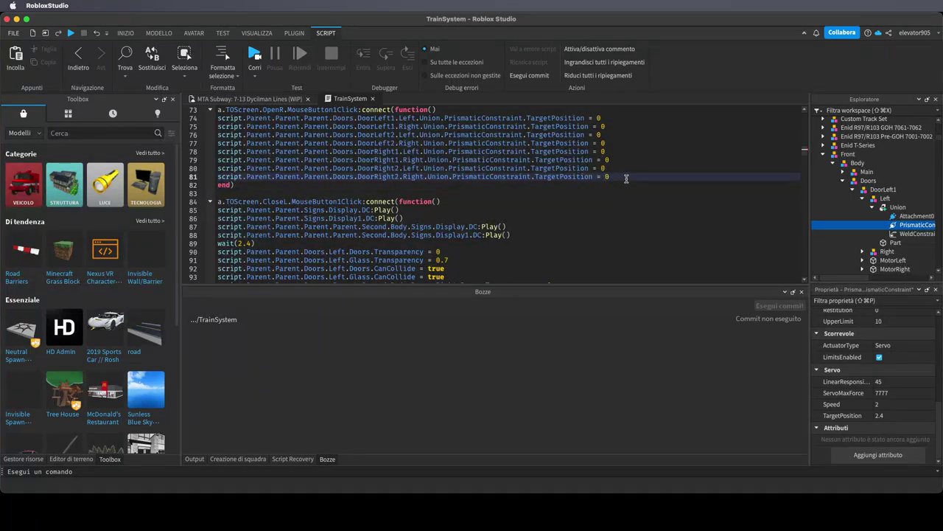
Copy all eight TargetPosition statements from OpenR and replace the whole body of the CloseL handler with them
left_click_drag(627, 180, 85, 135)
key("super+c")
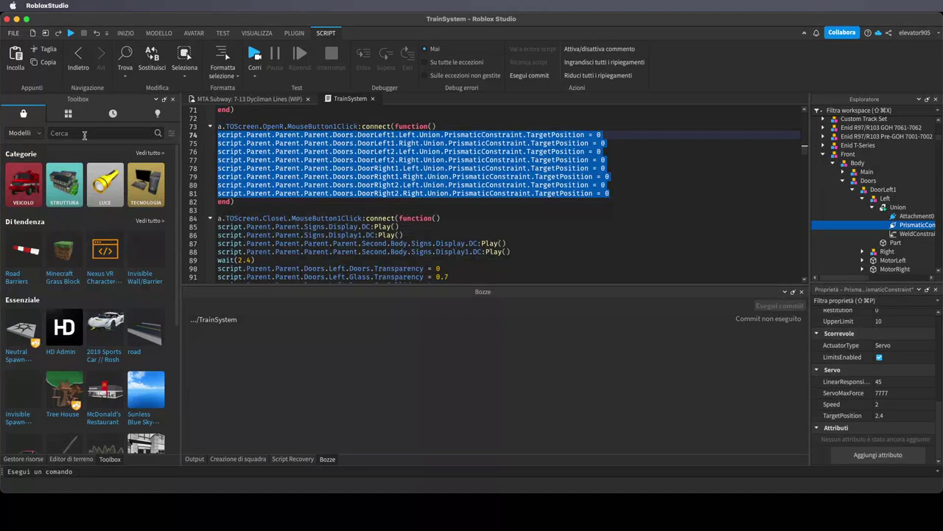
scroll(440, 214, "down", 3)
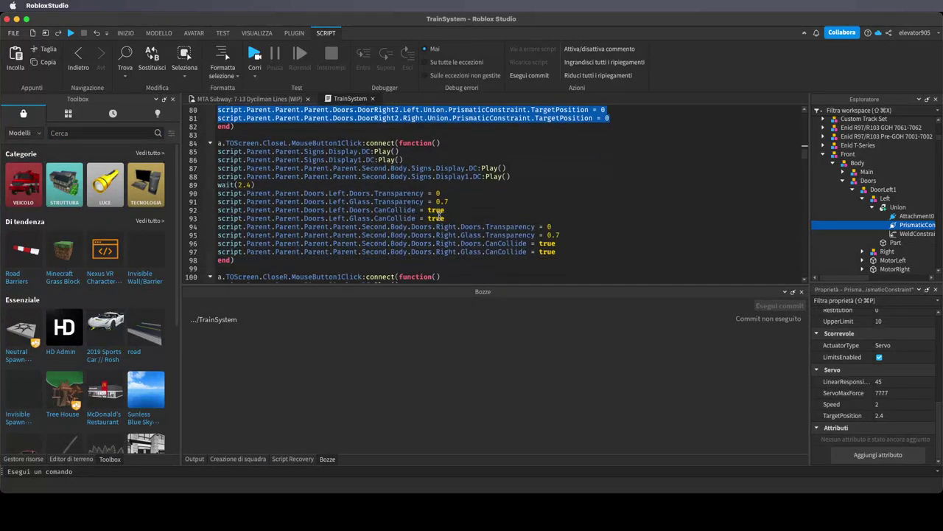
left_click_drag(567, 250, 157, 151)
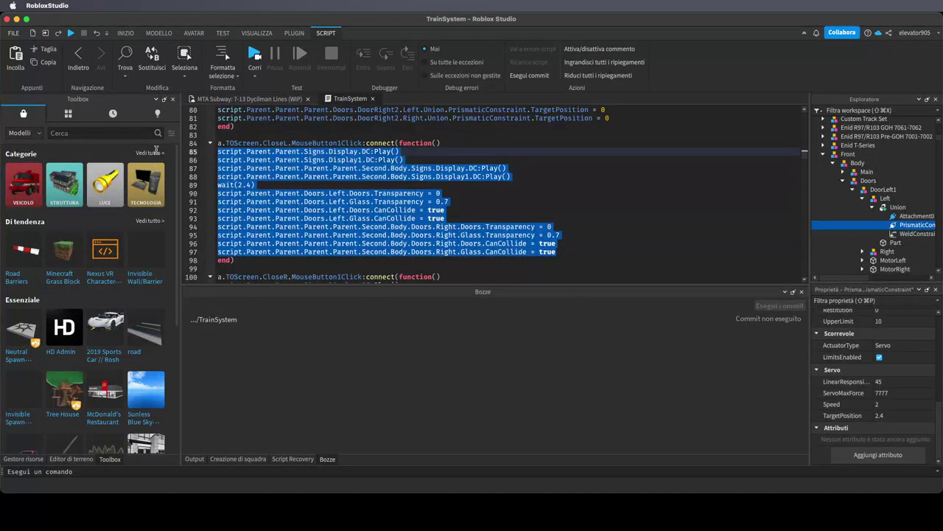
key("super+v")
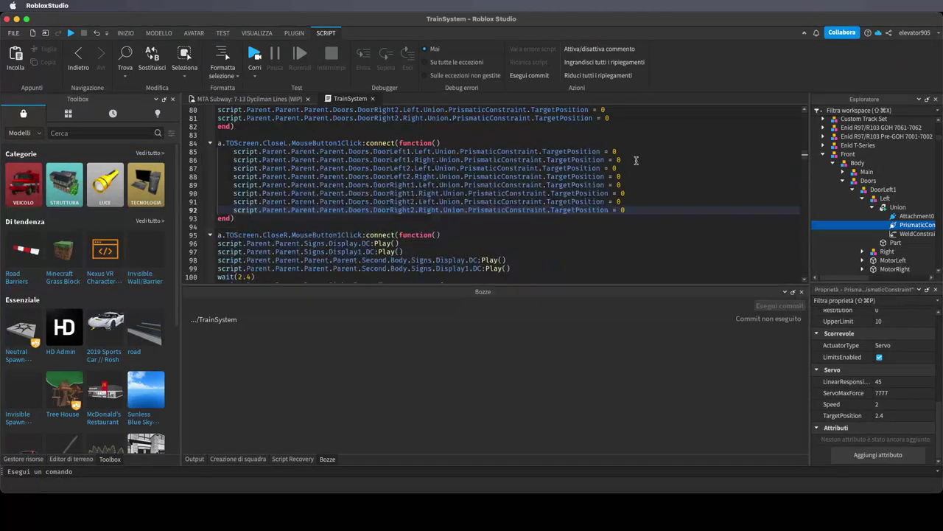
Remove the indentation from all eight pasted TargetPosition statements in the CloseL handler
left_click(233, 151)
key("BackSpace")
left_click(233, 159)
key("BackSpace")
left_click(233, 168)
key("BackSpace")
left_click(233, 176)
key("BackSpace")
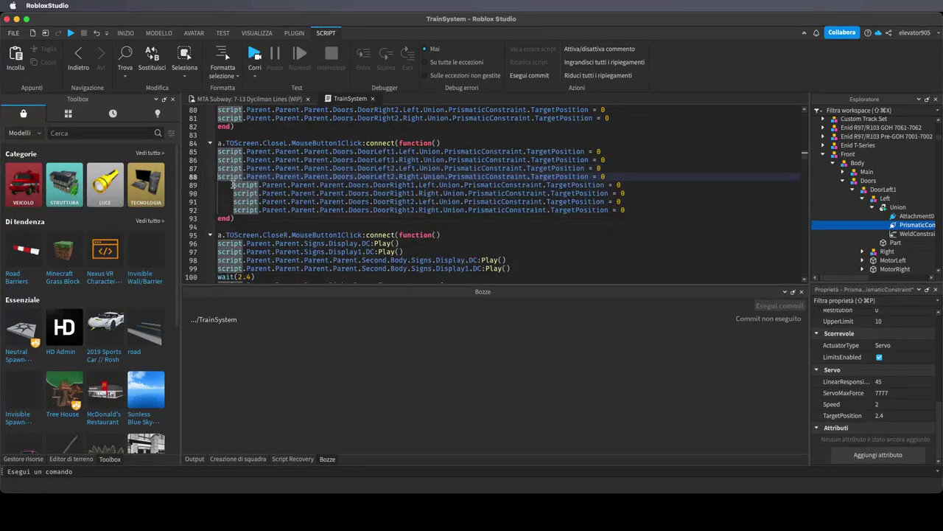
left_click(233, 185)
key("BackSpace")
left_click(233, 193)
key("BackSpace")
left_click(233, 201)
key("BackSpace")
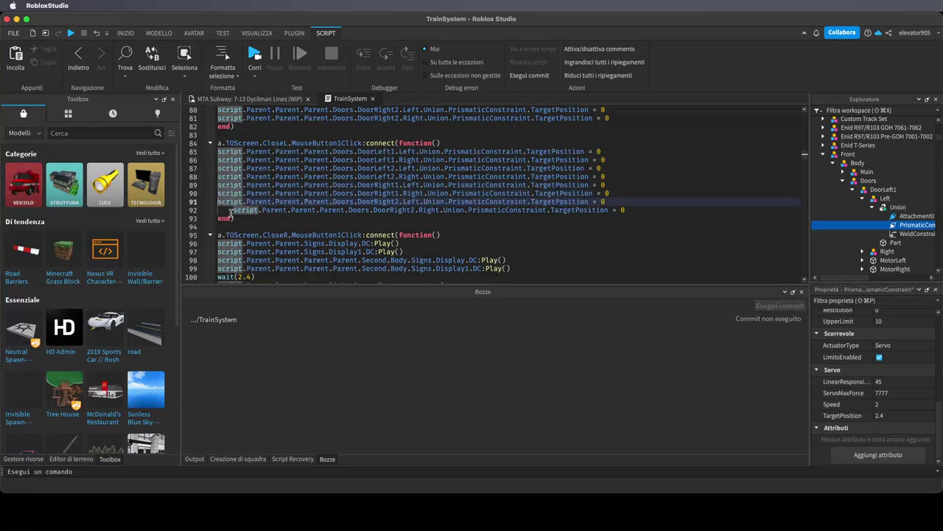
left_click(233, 210)
key("BackSpace")
In the CloseL handler, set the TargetPosition of DoorLeft1's and DoorLeft2's Left and Right constraints to 2.4
double_click(598, 151)
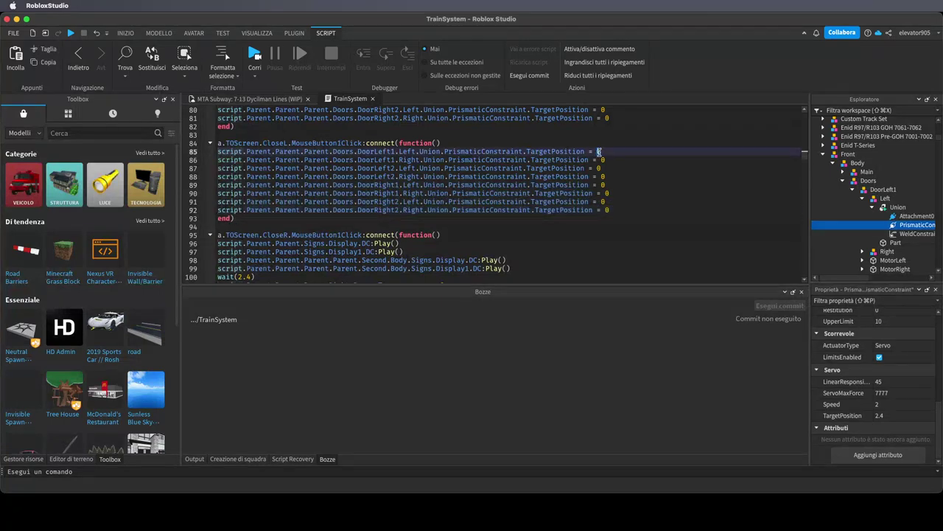
type("2.4")
double_click(603, 159)
type("2")
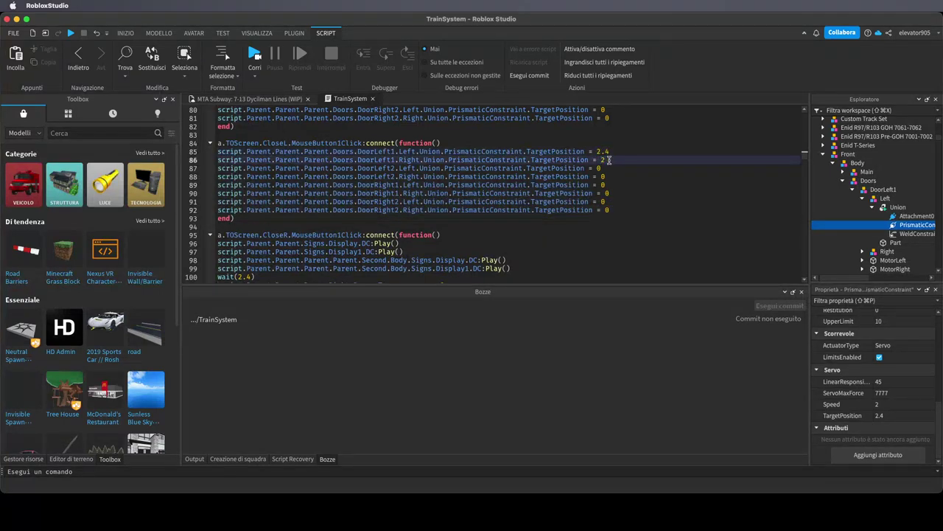
type(".4")
double_click(598, 168)
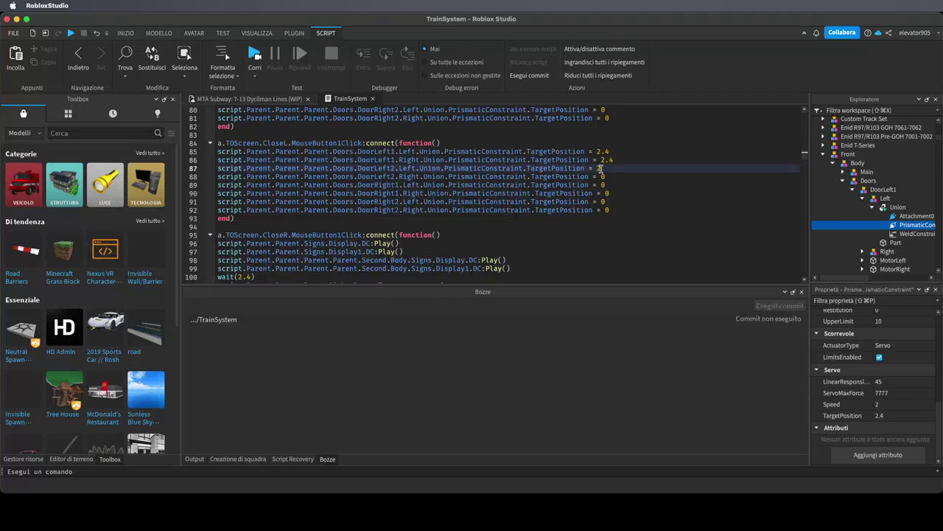
double_click(603, 177)
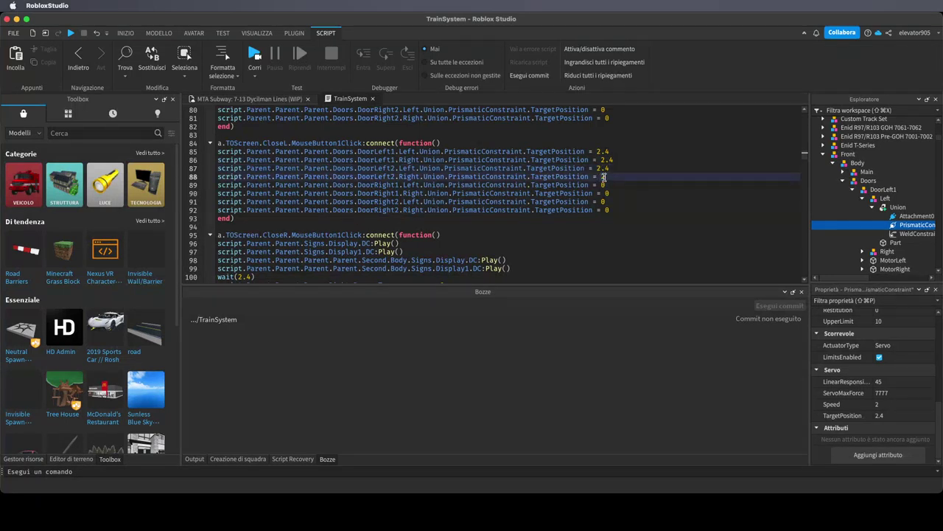
Set the CloseL TargetPosition values for DoorRight1's and DoorRight2's Left and Right constraints to 2.4 and close the TrainSystem script
double_click(602, 185)
type("2")
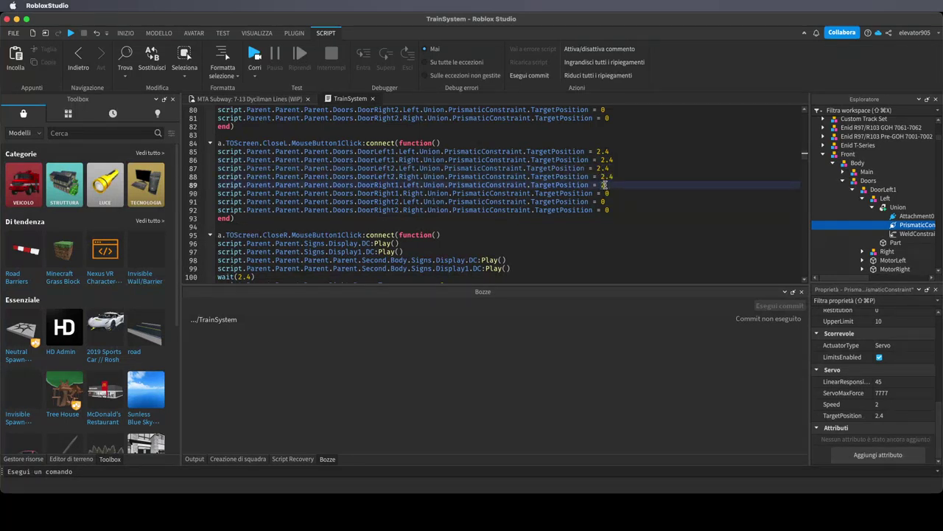
type(".4")
double_click(606, 193)
type("2")
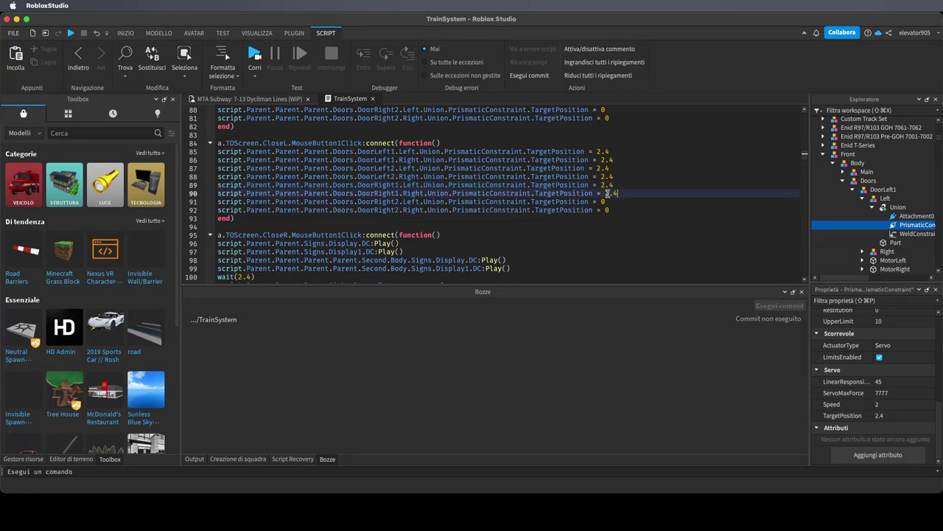
double_click(603, 201)
type("2.4")
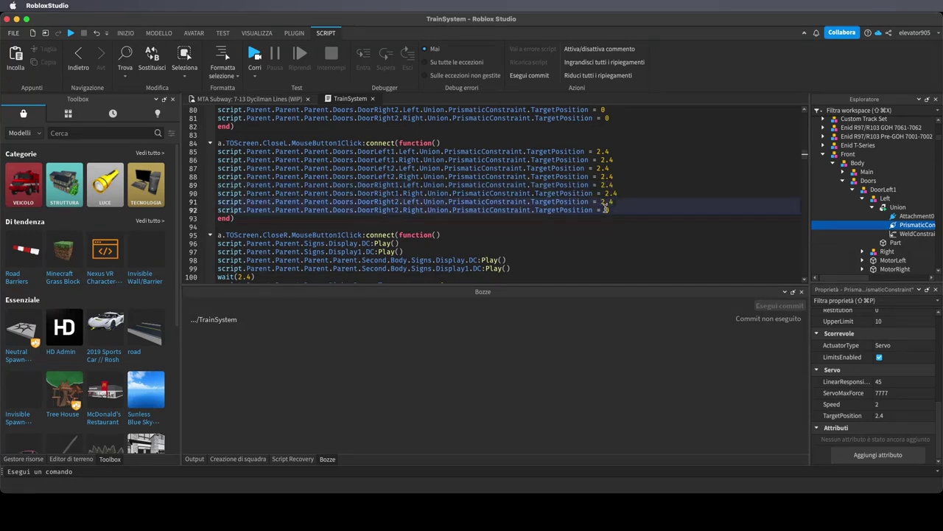
double_click(607, 210)
type("2.4")
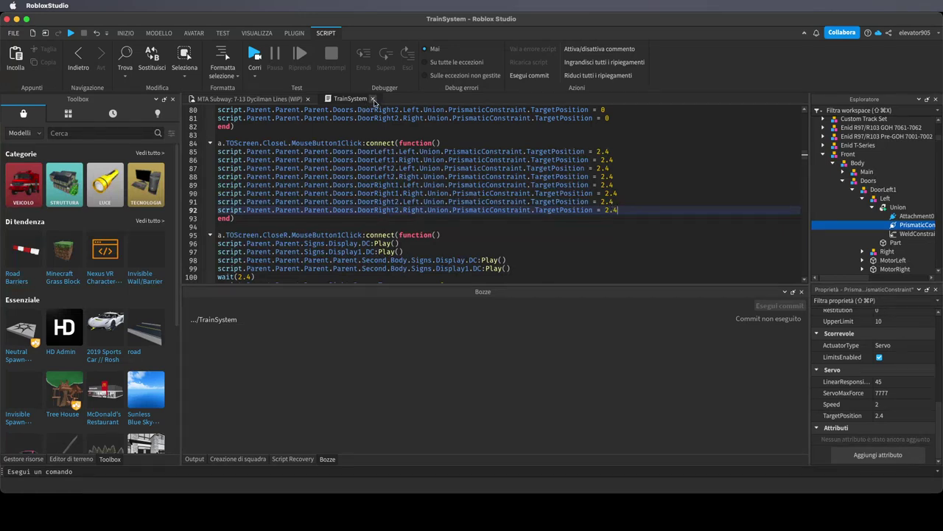
left_click(372, 98)
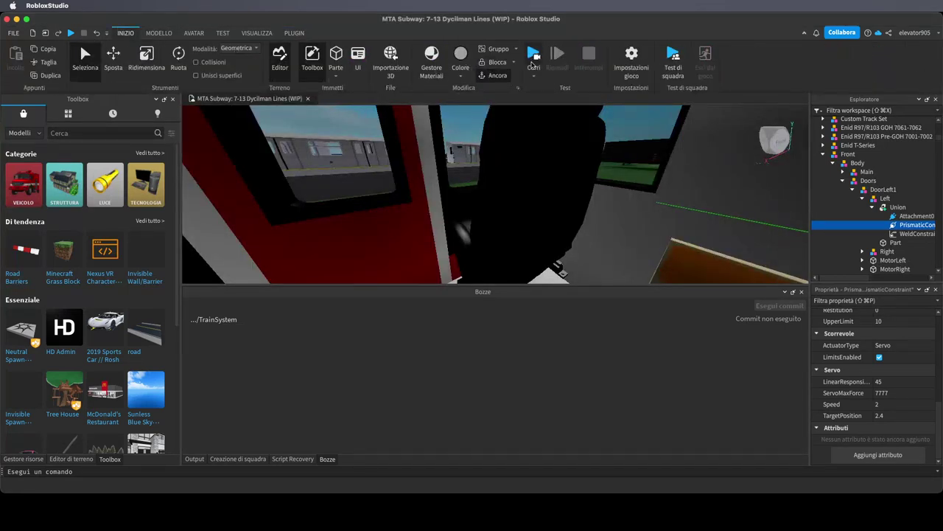
Run a play test of the game and inspect the train's doors and body from the driver's seat
left_click(533, 75)
left_click(531, 88)
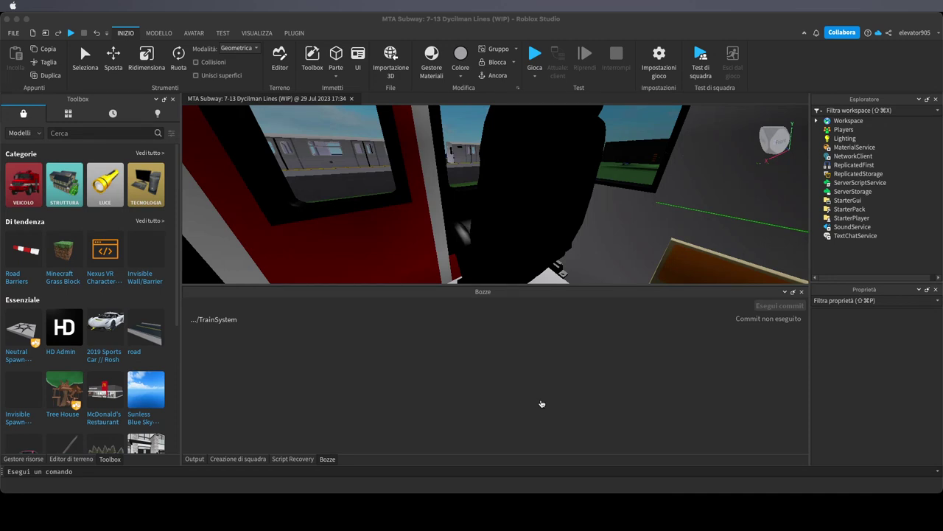
key("F5")
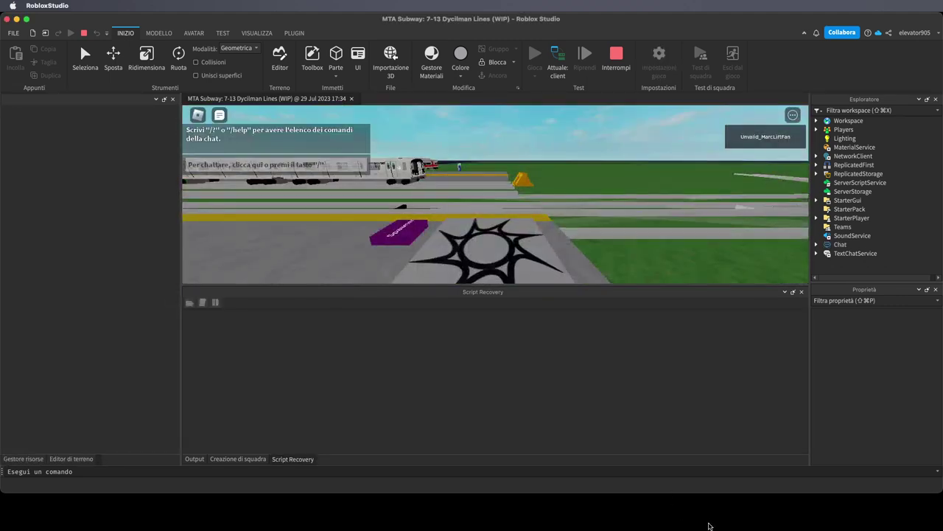
scroll(522, 252, "up", 5)
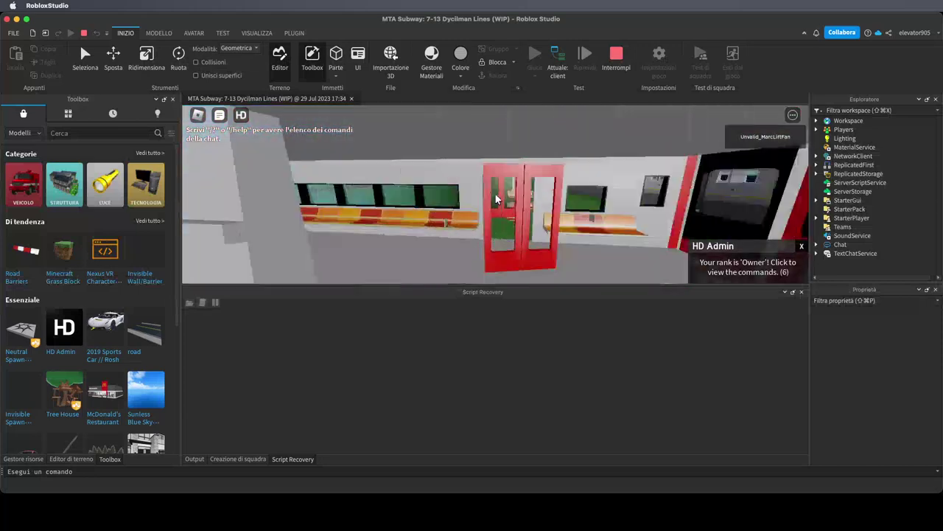
key("w")
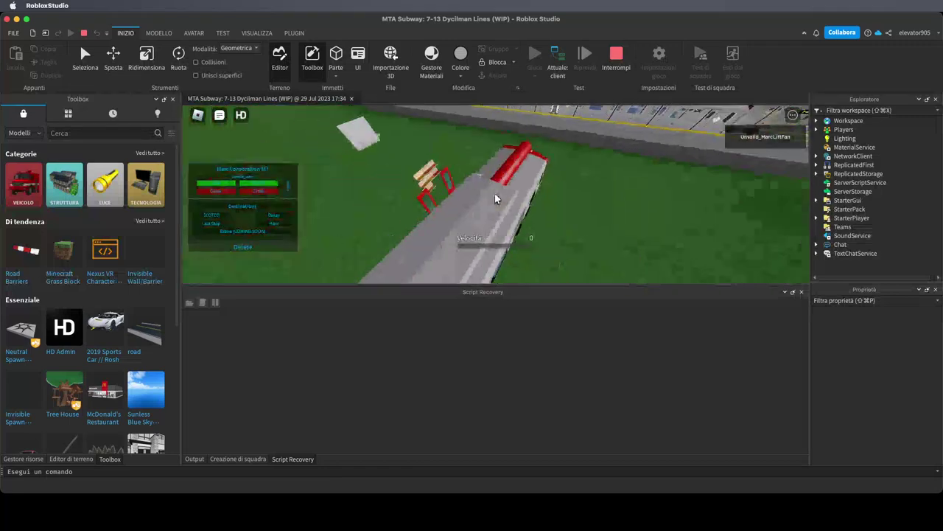
scroll(496, 196, "up", 3)
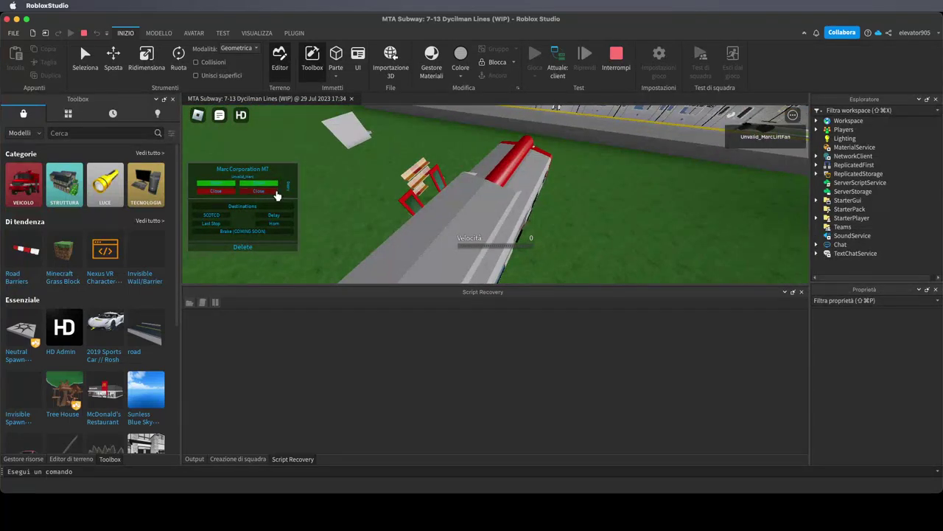
scroll(496, 199, "up", 5)
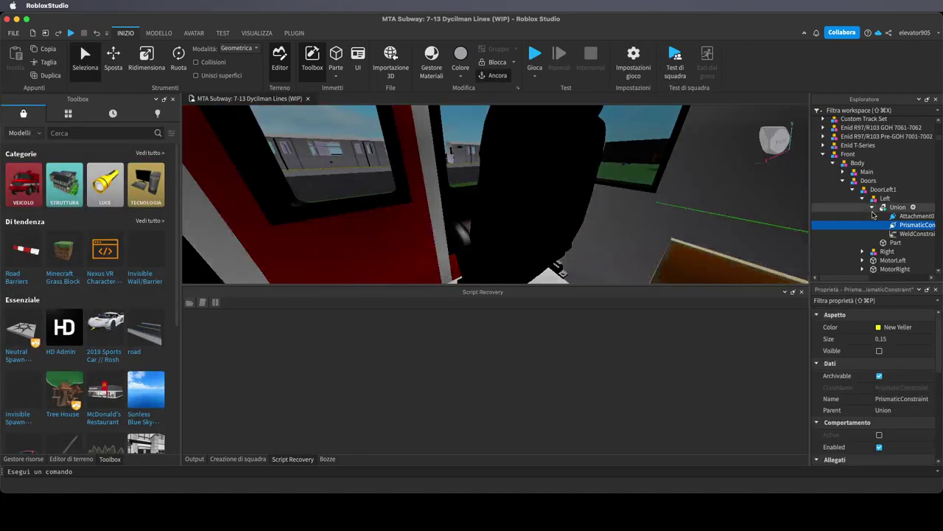
Collapse the Front model's Doors hierarchy and expand the Main model inside its Body
left_click(873, 207)
left_click(863, 199)
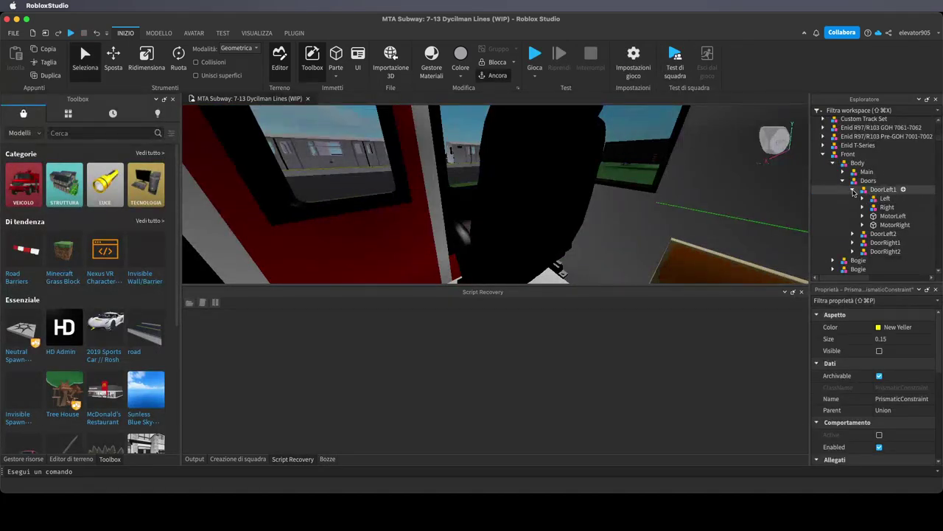
left_click(852, 190)
left_click(843, 181)
left_click(855, 172)
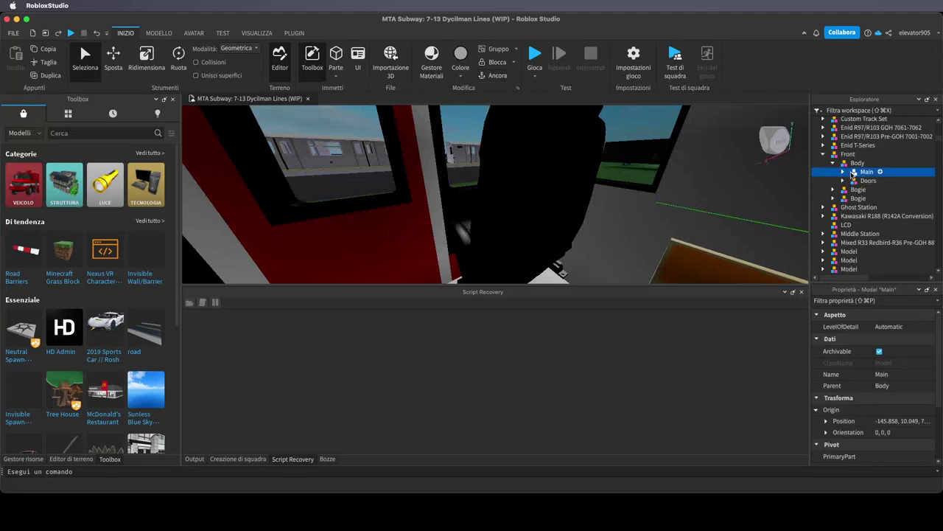
left_click(843, 172)
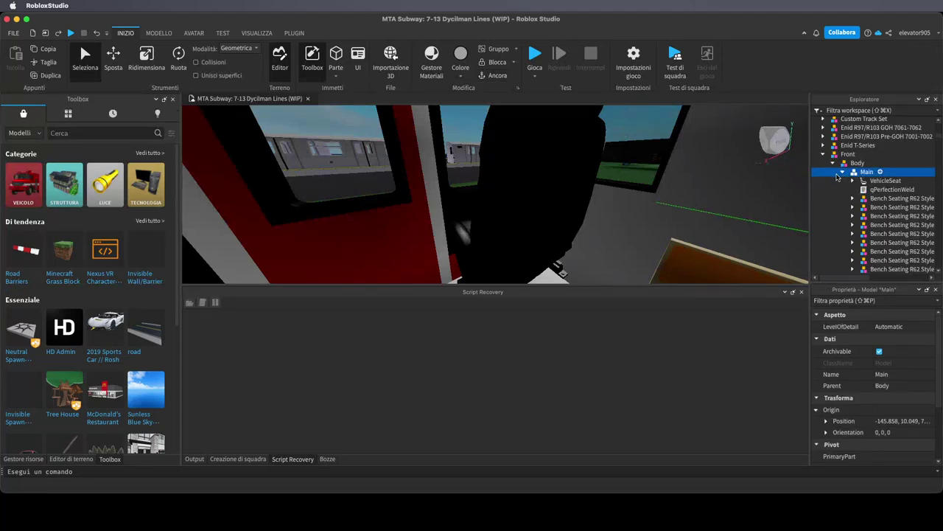
Select the grey lower body union beneath the car's side doors and add a WeldConstraint to it
key("f")
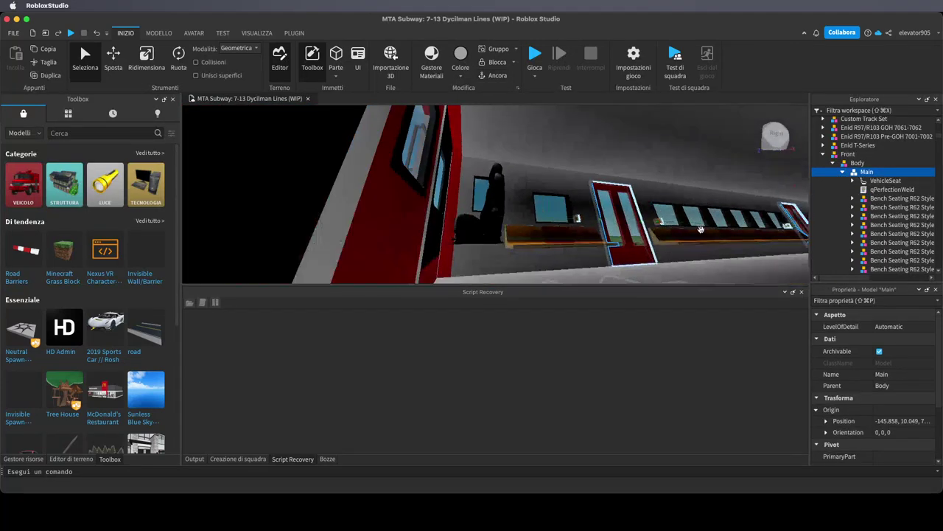
right_click_drag(701, 230, 806, 211)
key("w")
key("f")
key("w")
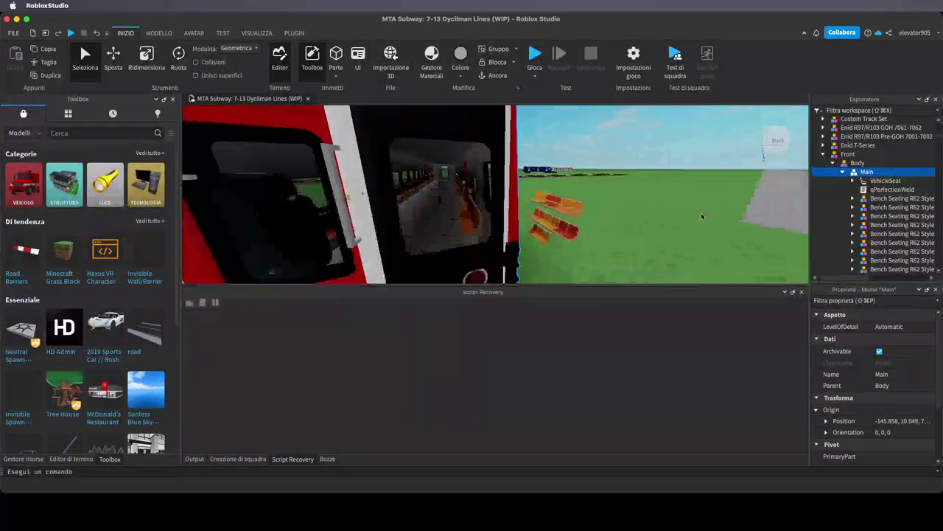
right_click_drag(701, 217, 592, 223)
key("w")
left_click(446, 158, "alt")
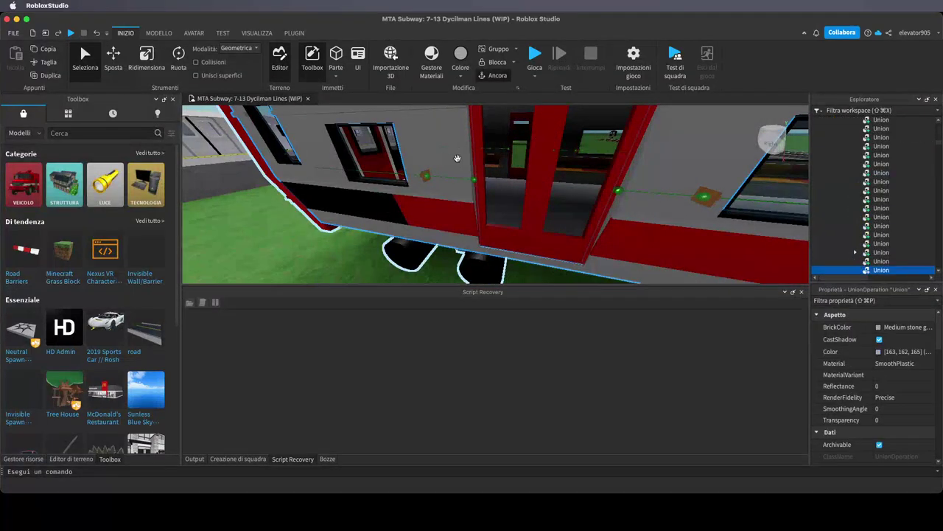
scroll(877, 221, "down", 1)
left_click(897, 240)
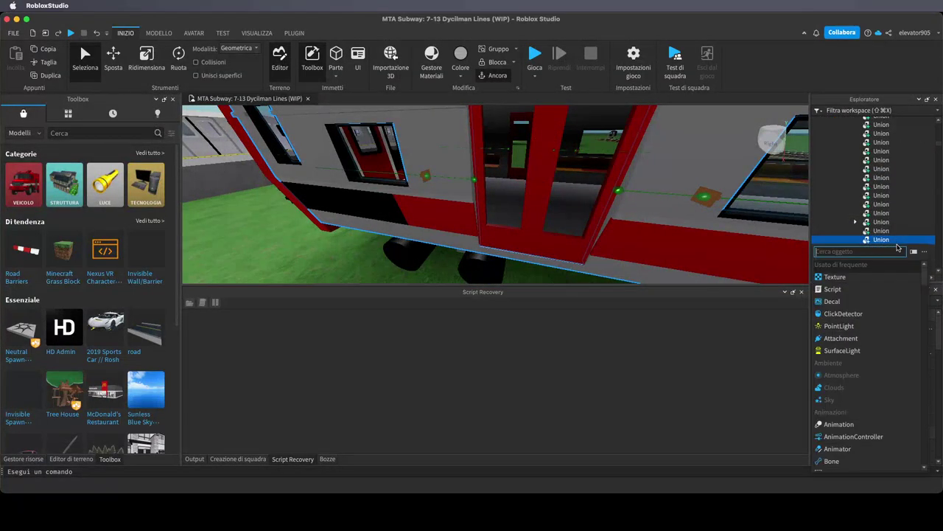
type("we")
left_click(868, 266)
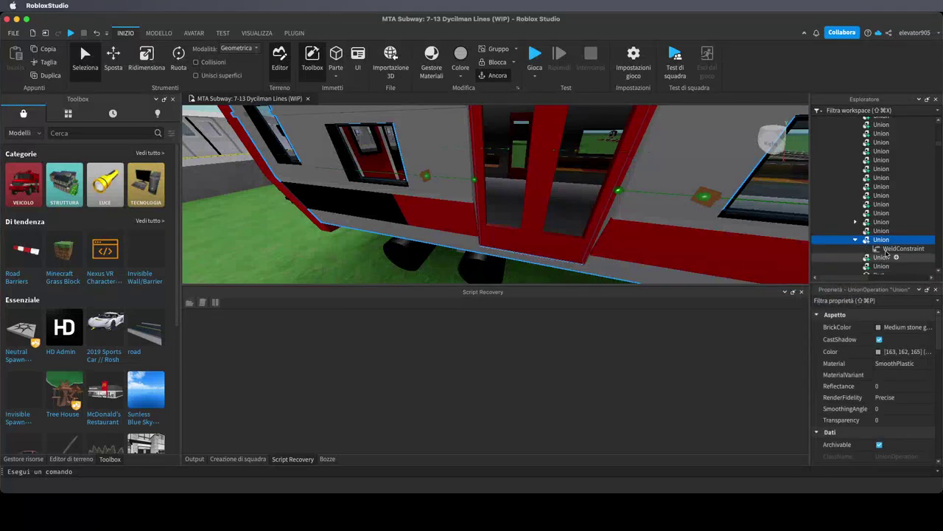
Set the WeldConstraint's Part0 to its parent body Union and duplicate the constraint three times
left_click(887, 251)
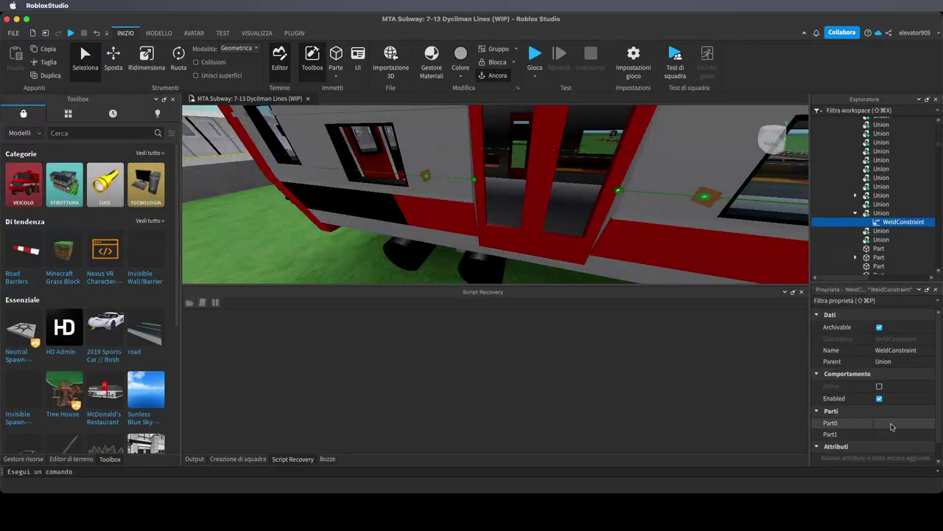
left_click(888, 423)
left_click(881, 213)
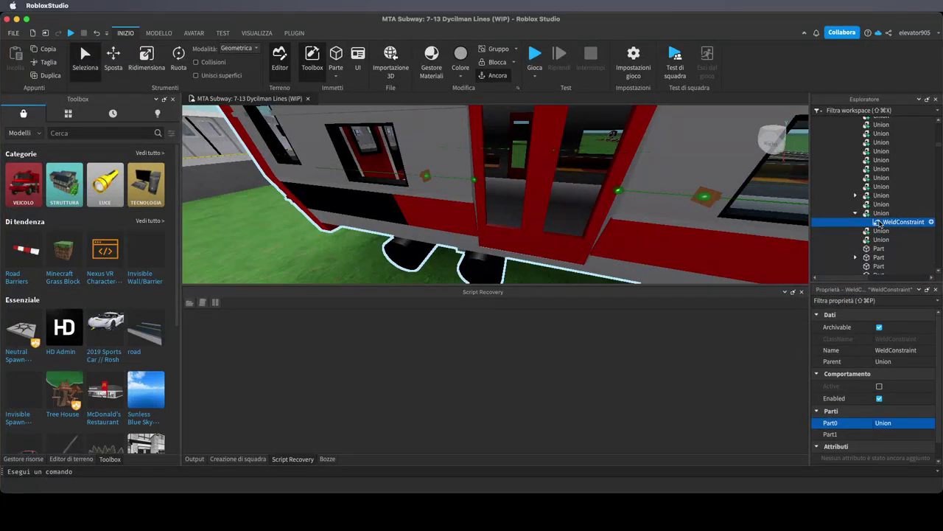
key("super+d")
key("super+d")
key("super+d")
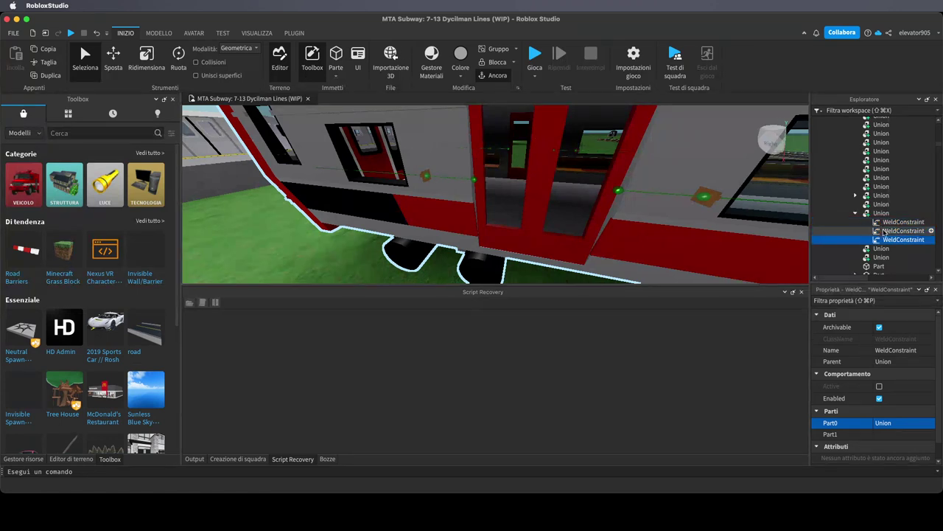
Set Part1 of the first WeldConstraint to the nearby door's left leaf and Part1 of the second to its right leaf
left_click(882, 223)
left_click(895, 434)
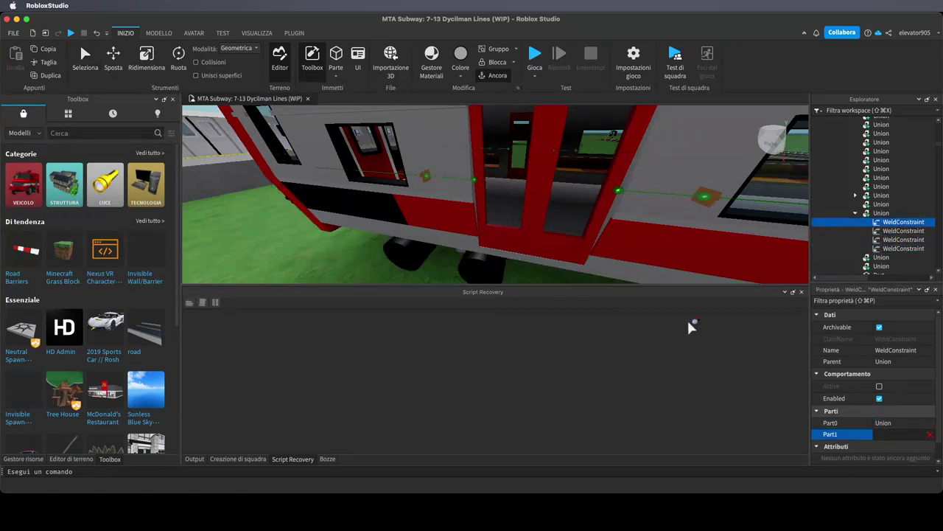
left_click(507, 238)
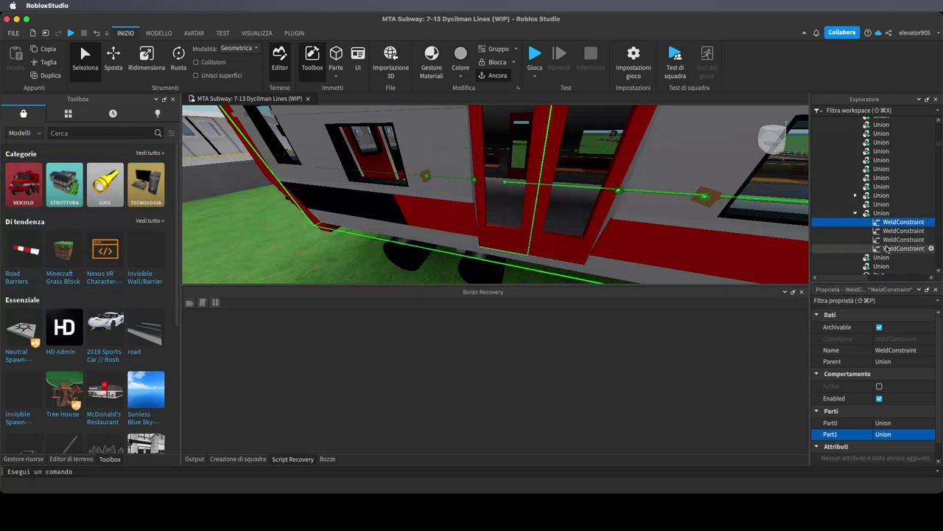
left_click(901, 231)
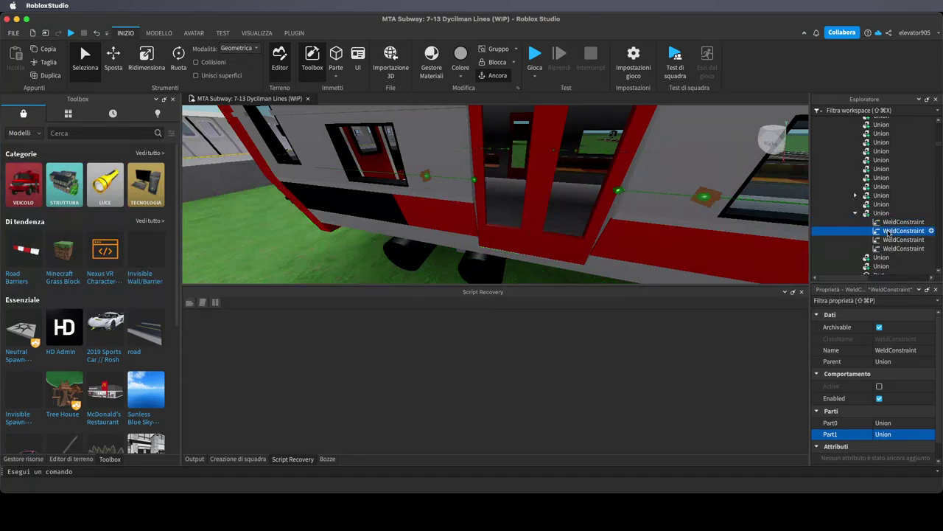
left_click(892, 435)
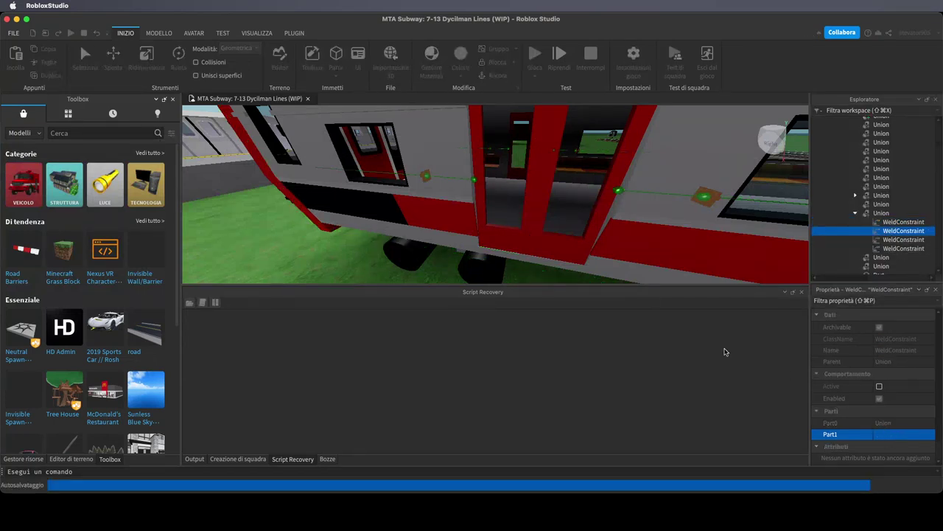
left_click(569, 252)
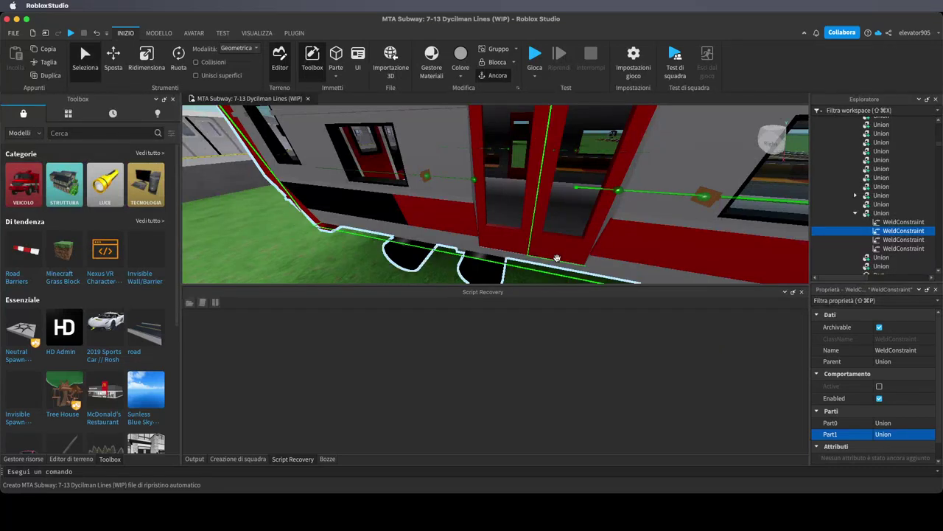
Try setting the third WeldConstraint's Part1 to the left leaf of another door on the car, and undo the assignment
right_click_drag(556, 259, 559, 260)
key("w")
left_click(889, 240)
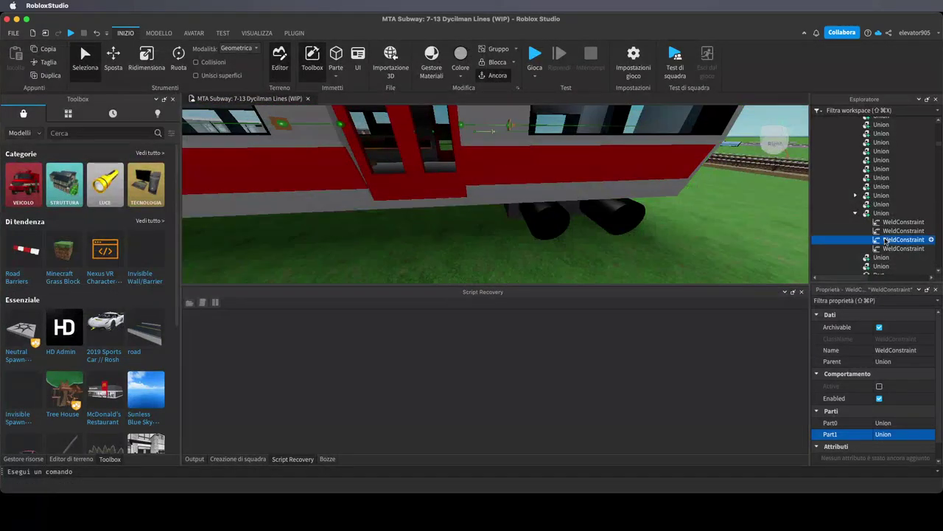
right_click_drag(782, 250, 784, 251)
key("w")
key("s")
key("w")
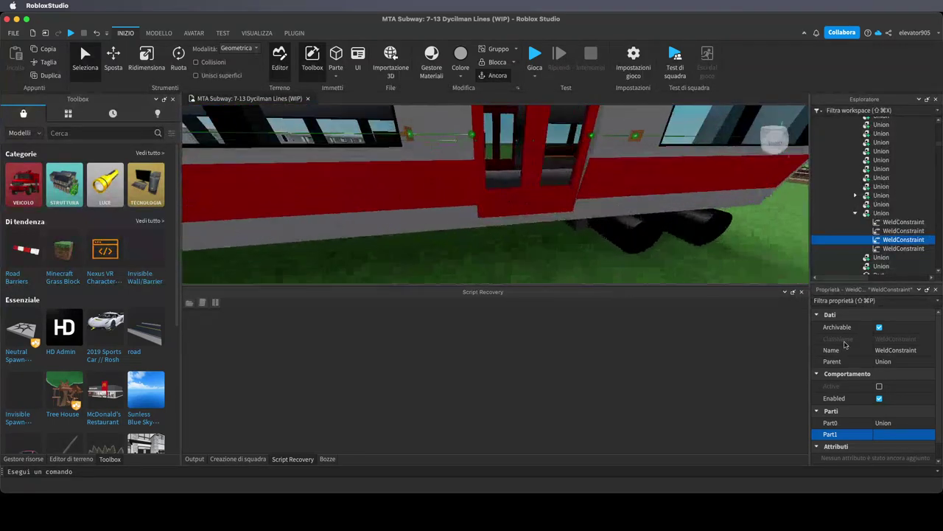
left_click(897, 434)
left_click(522, 196)
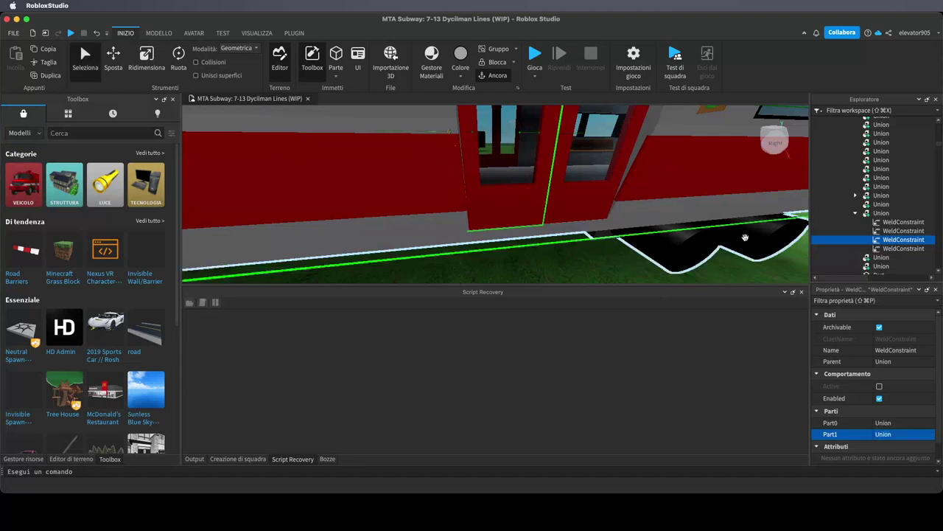
left_click(97, 32)
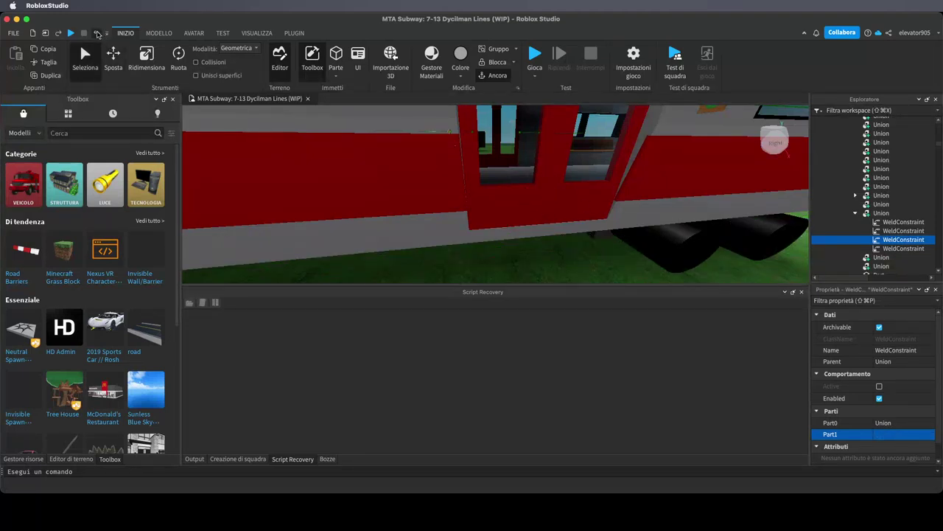
Set Part1 of the third WeldConstraint to the door's left leaf and Part1 of the fourth to its right leaf
left_click(97, 33)
key("Up")
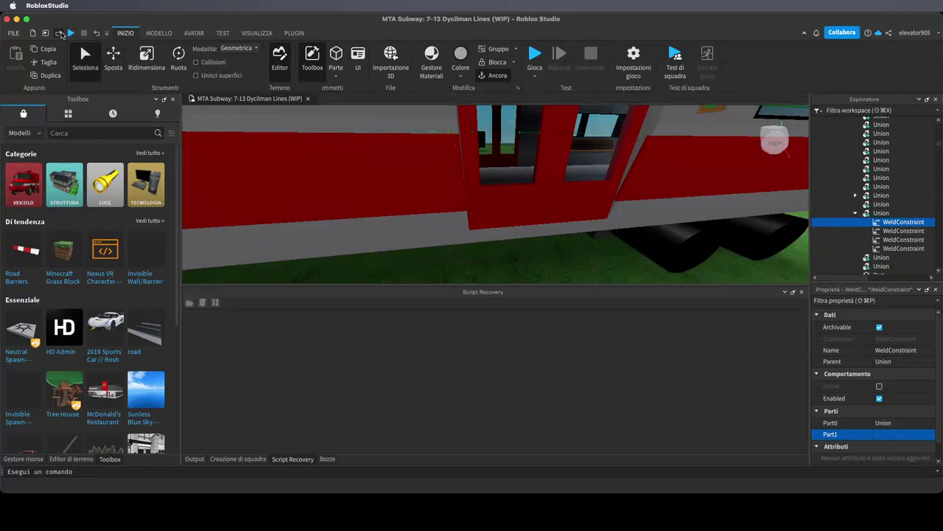
key("Down")
key("Down")
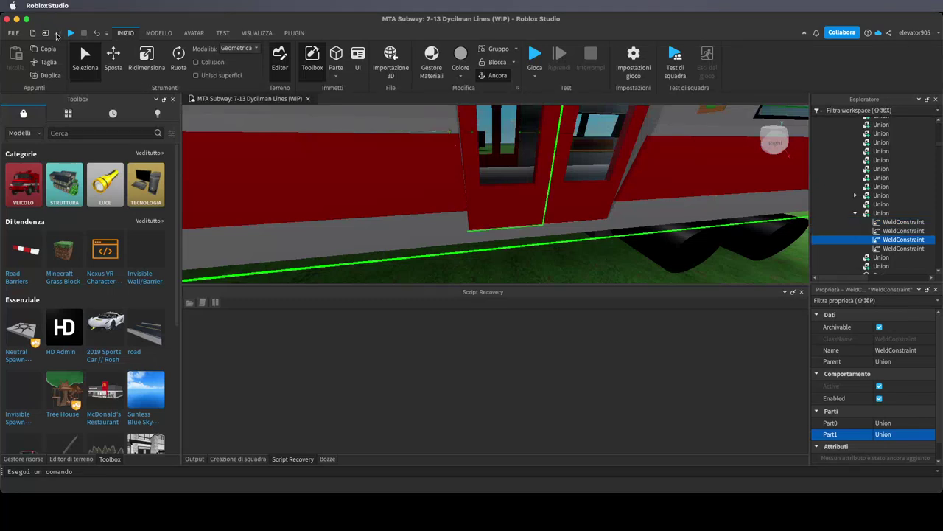
key("Down")
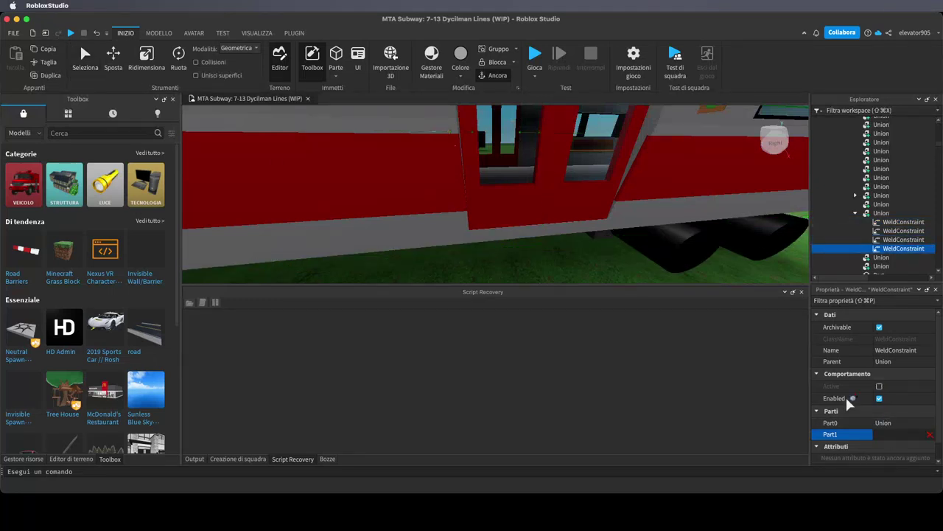
left_click(582, 200)
Open the TrainSystem script inside the VehicleSeat of the Front car's Main model
scroll(878, 201, "up", 5)
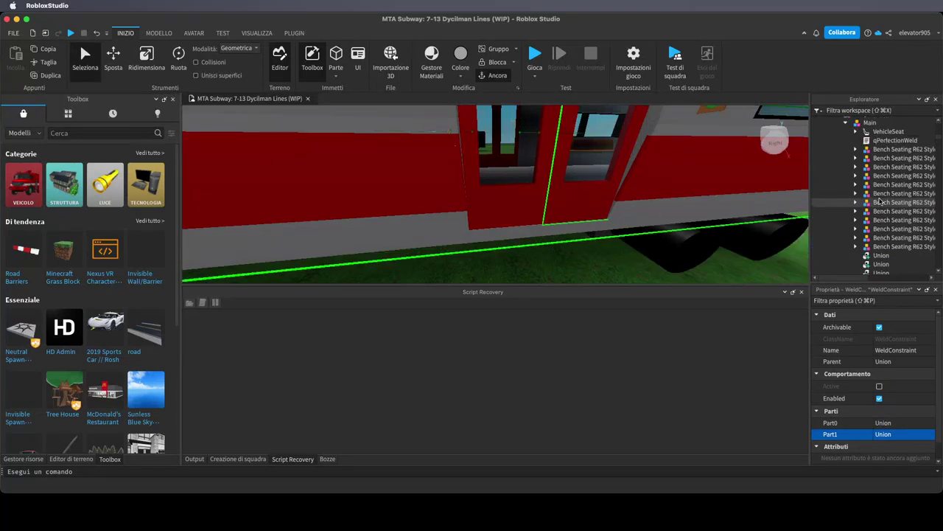
left_click(846, 210)
left_click(846, 210)
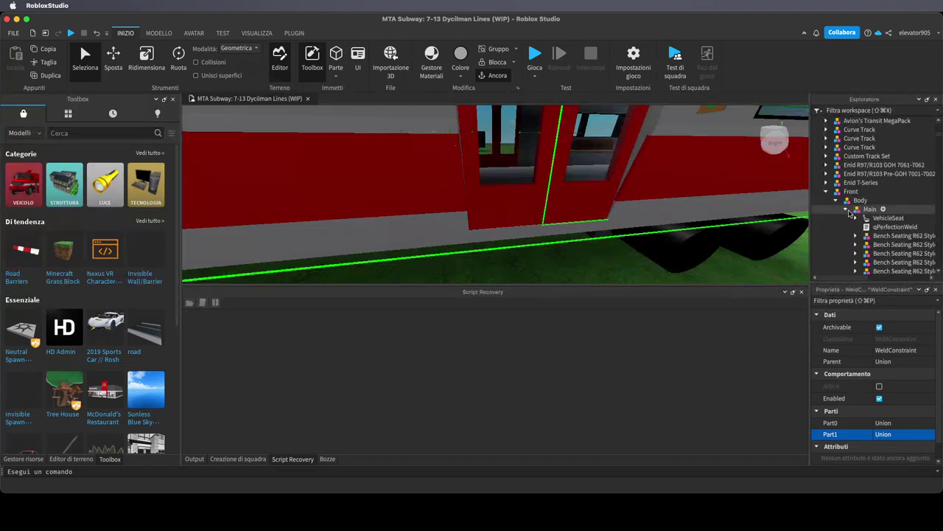
left_click(855, 219)
scroll(885, 208, "down", 2)
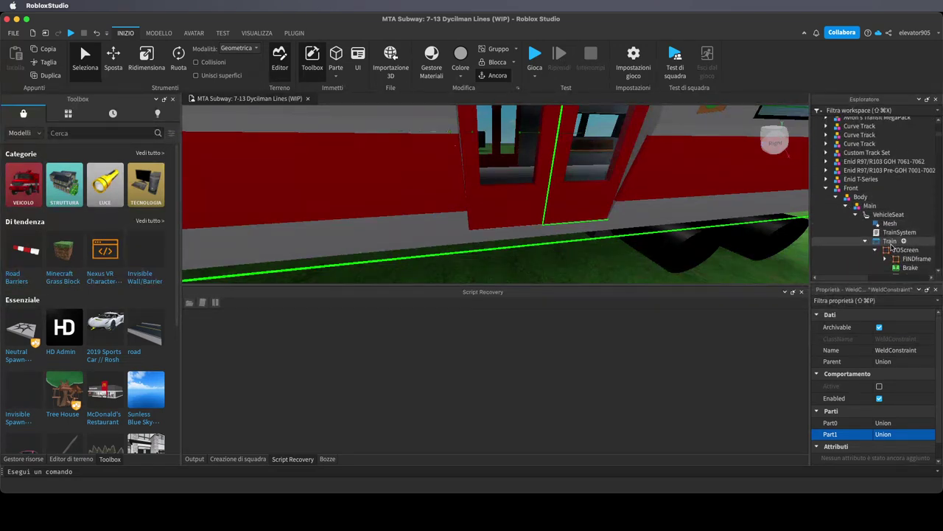
left_click(890, 203)
Replace the OpenL handler's body with a copy of the eight PrismaticConstraint TargetPosition = 0 lines from the OpenR handler
scroll(514, 166, "down", 20)
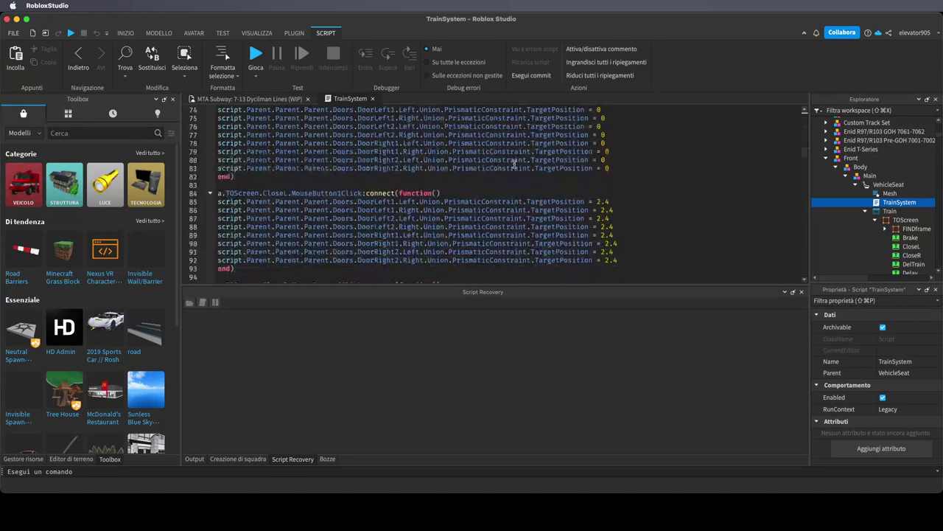
scroll(519, 170, "up", 4)
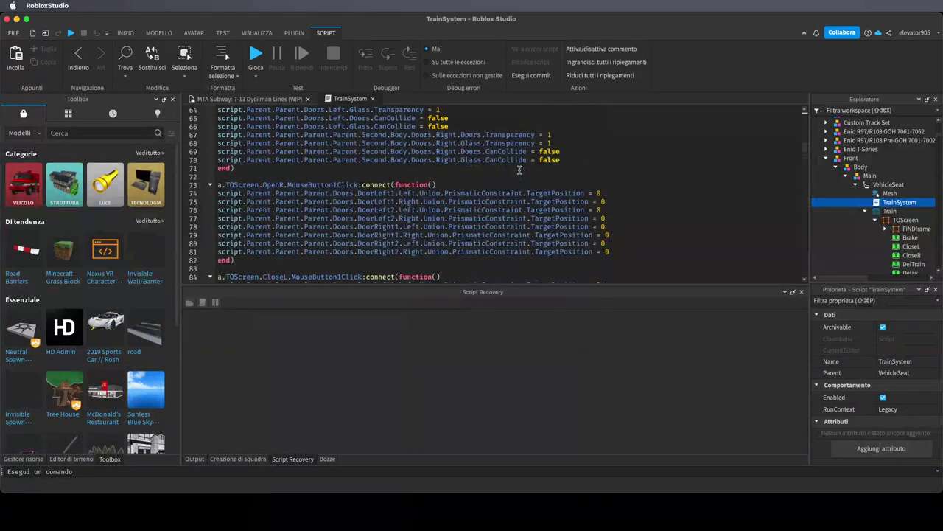
left_click_drag(618, 255, 178, 192)
key("super+c")
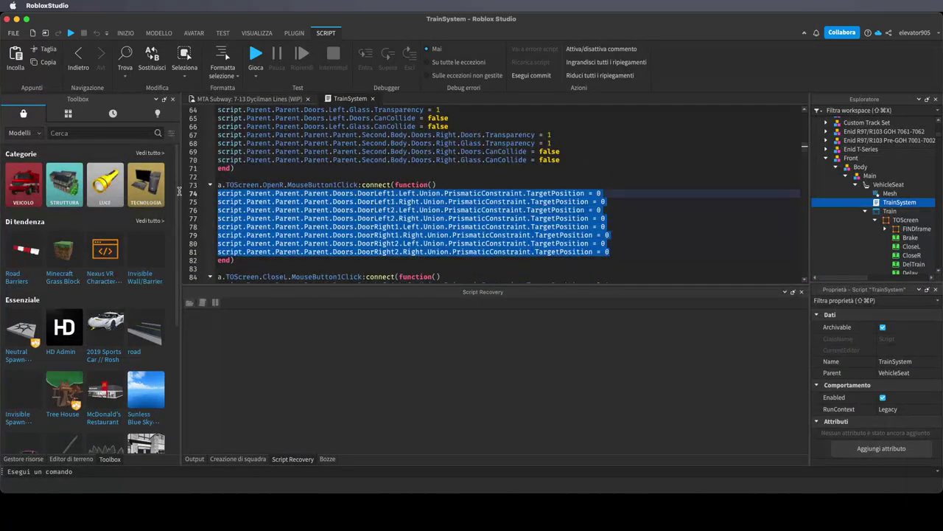
scroll(351, 168, "up", 3)
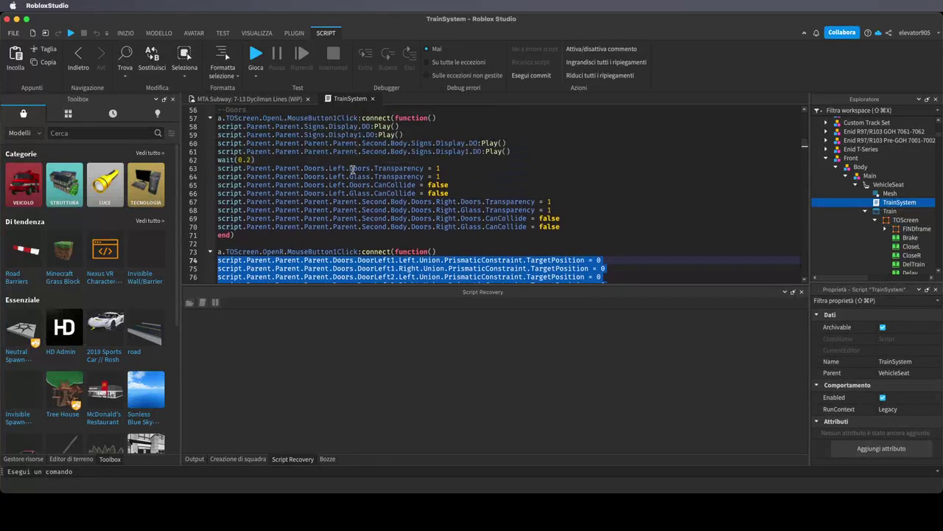
left_click_drag(567, 222, 186, 126)
key("super+v")
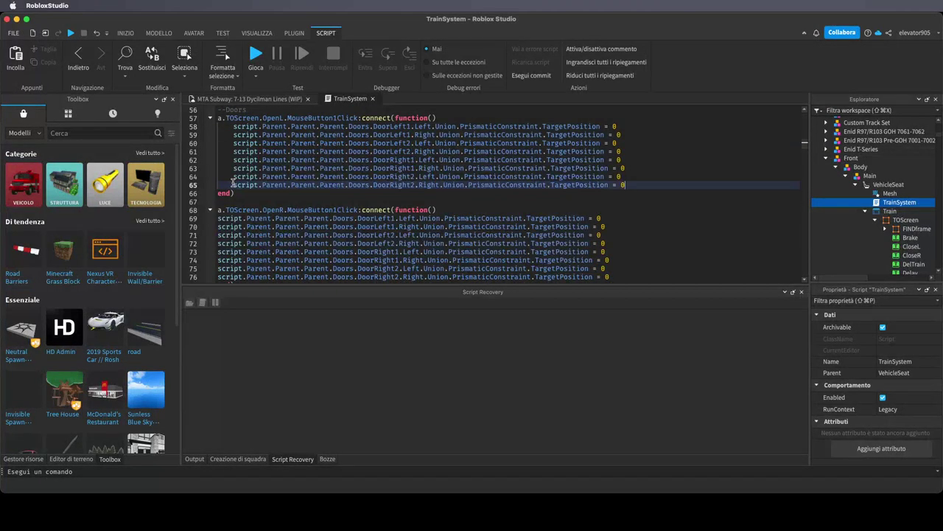
Remove the extra indentation from the eight pasted TargetPosition lines in the OpenL handler
left_click(234, 184)
key("BackSpace")
left_click(234, 176)
key("BackSpace")
left_click(233, 160)
key("BackSpace")
left_click(233, 168)
key("BackSpace")
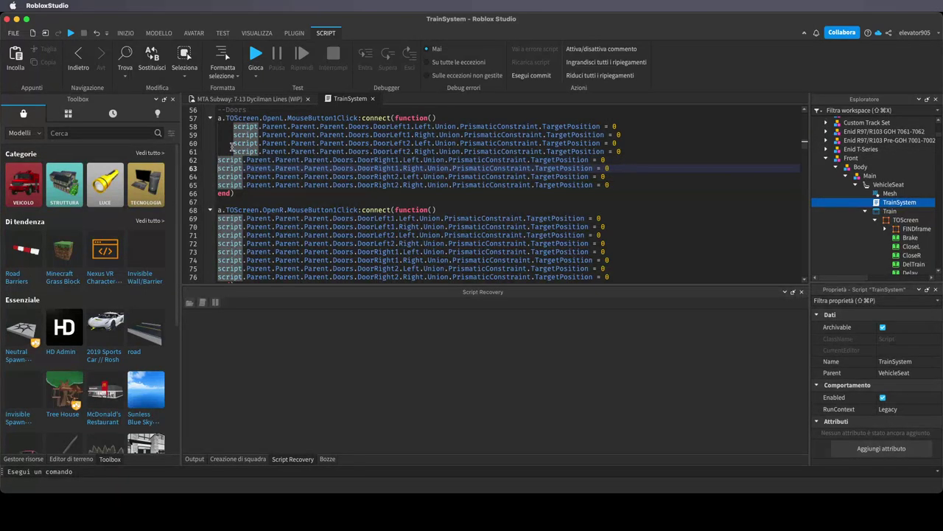
left_click(233, 152)
key("BackSpace")
left_click(233, 135)
key("BackSpace")
left_click(233, 143)
key("BackSpace")
left_click(232, 126)
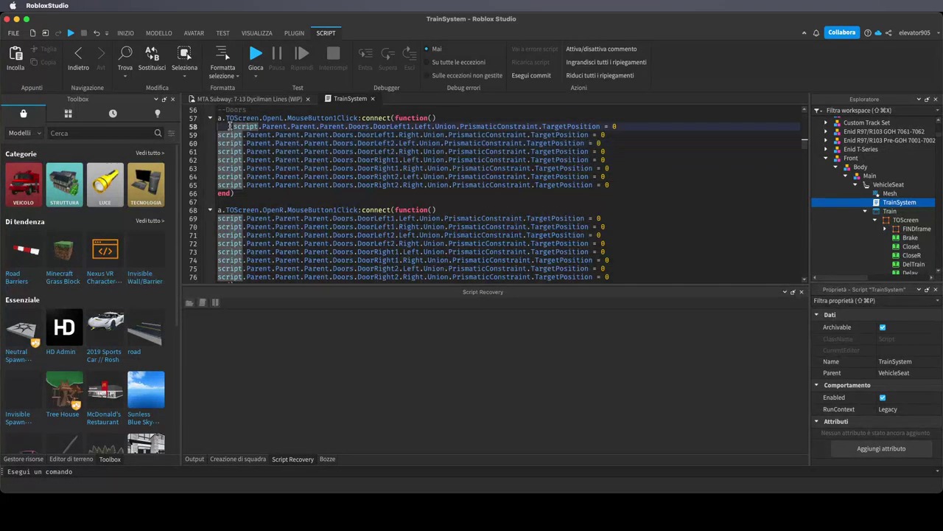
key("BackSpace")
Replace the CloseR handler's body with the eight copied PrismaticConstraint TargetPosition = 0 lines
scroll(472, 240, "down", 8)
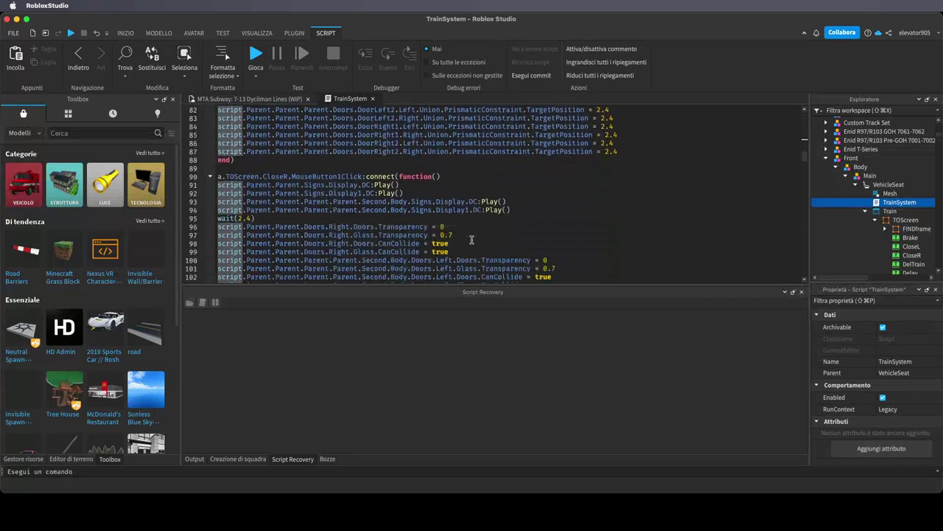
scroll(472, 239, "down", 5)
scroll(524, 200, "up", 1)
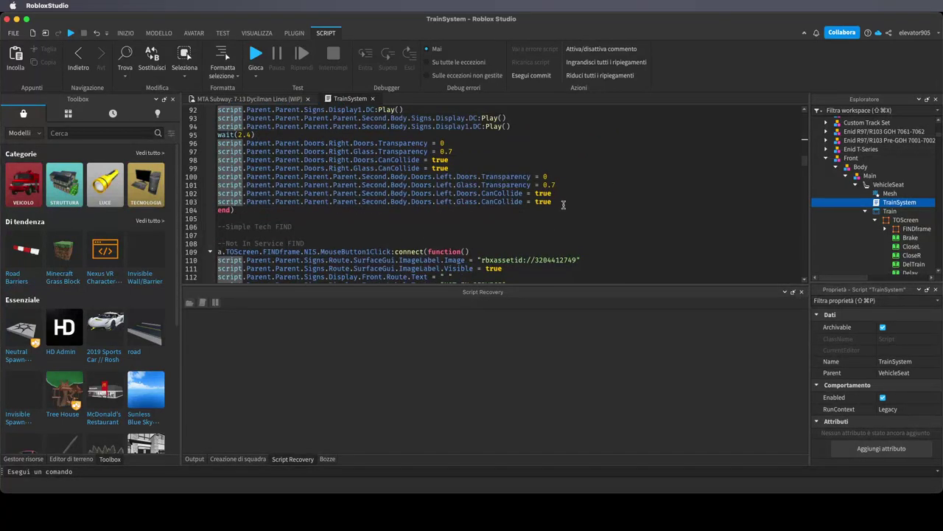
left_click_drag(563, 205, 158, 98)
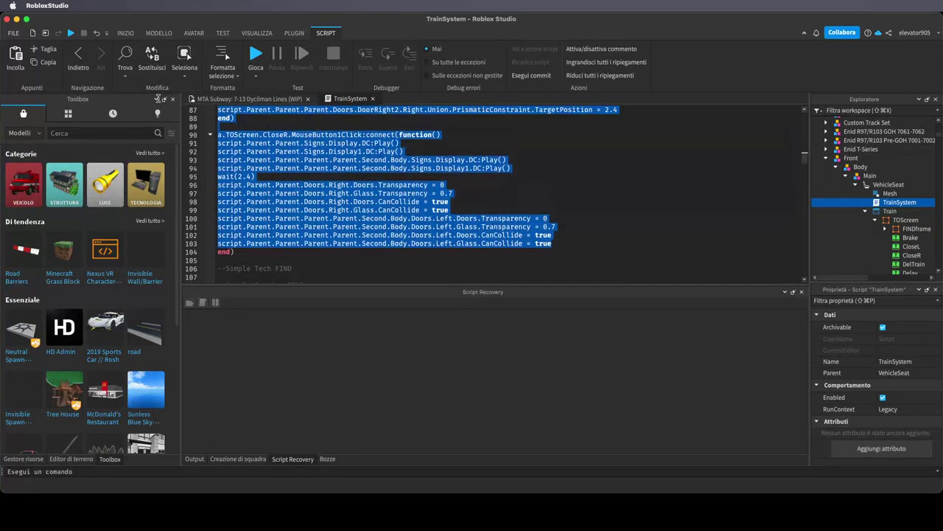
key("ctrl+v")
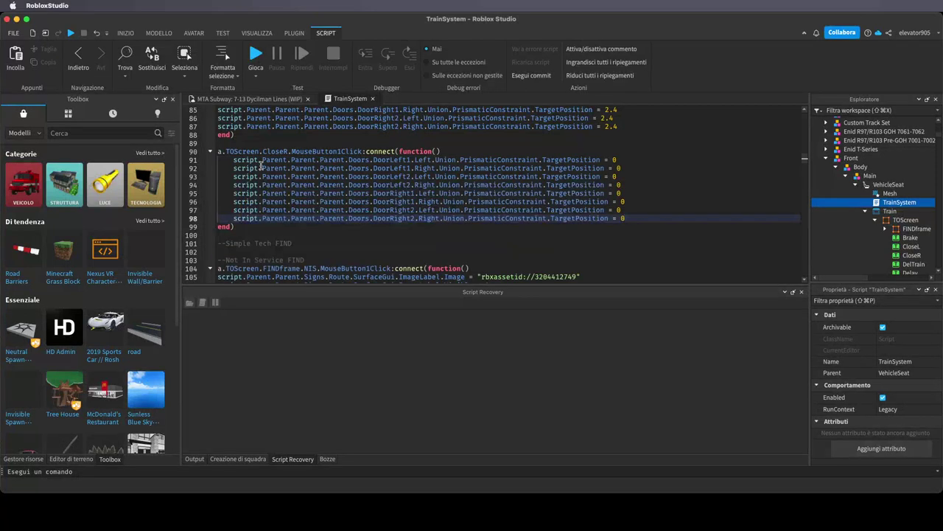
left_click(236, 159)
key("BackSpace")
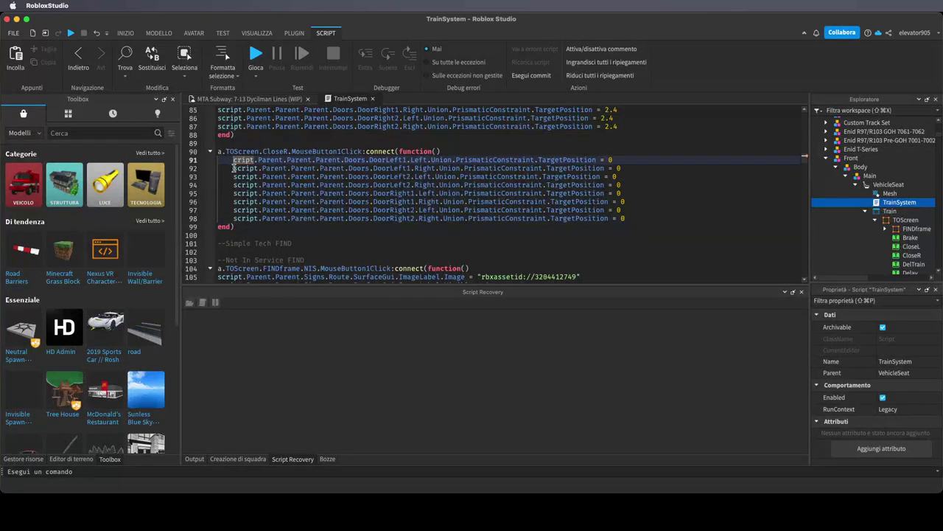
type("as")
key("Return")
key("BackSpace")
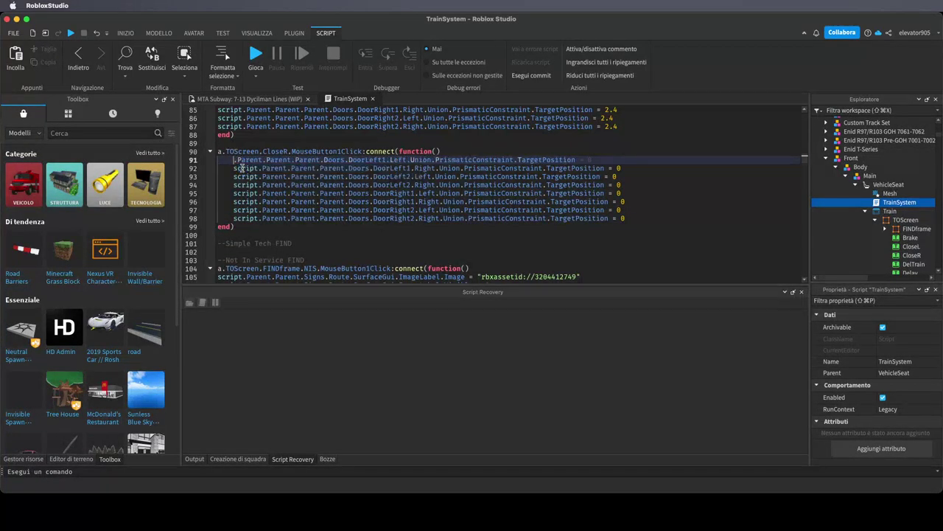
key("super+z")
key("super+z")
key("super+z")
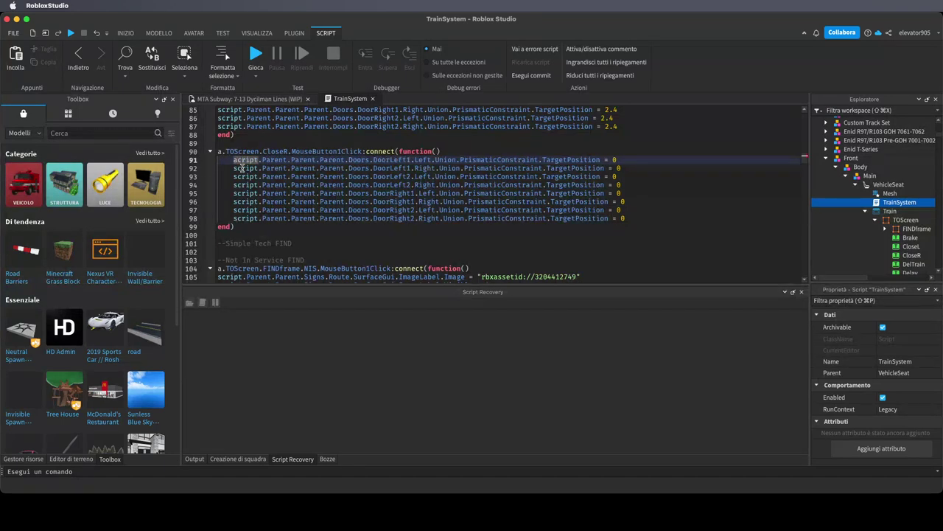
key("super+z")
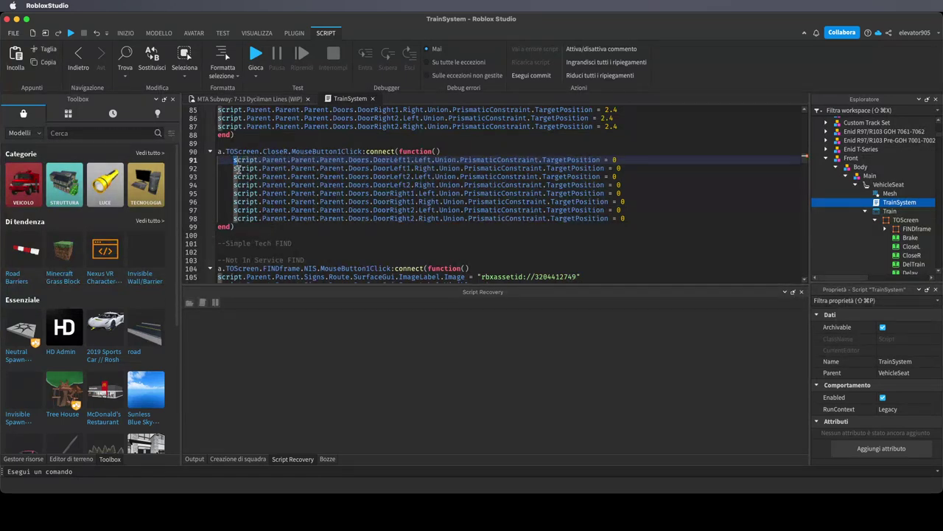
Remove the extra indentation from the eight pasted TargetPosition lines in the CloseR handler
left_click(235, 167)
left_click(235, 161)
key("BackSpace")
left_click(235, 169)
key("BackSpace")
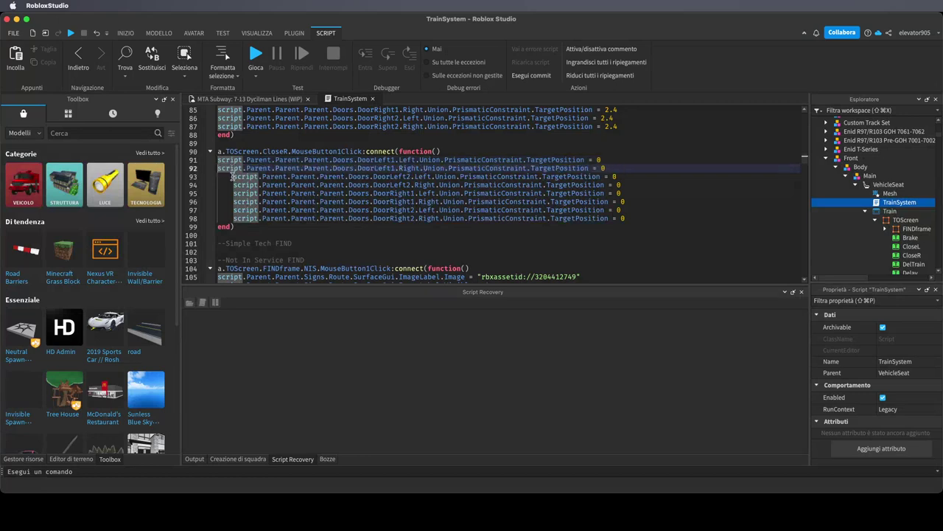
left_click(235, 177)
key("BackSpace")
left_click(233, 184)
key("BackSpace")
left_click(234, 193)
key("BackSpace")
left_click(233, 201)
key("BackSpace")
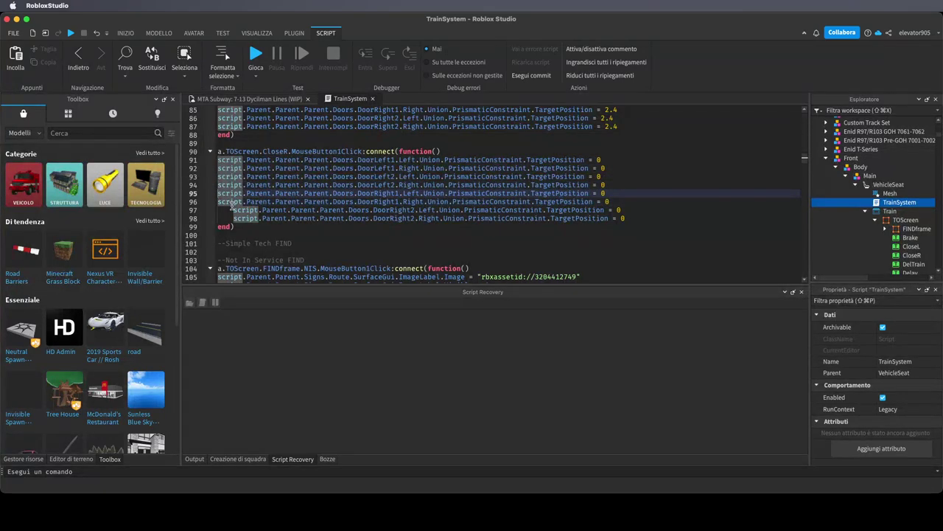
left_click(234, 210)
key("BackSpace")
left_click(233, 219)
key("BackSpace")
Delete the four DoorLeft1 and DoorLeft2 lines from the CloseR handler
scroll(415, 238, "up", 3)
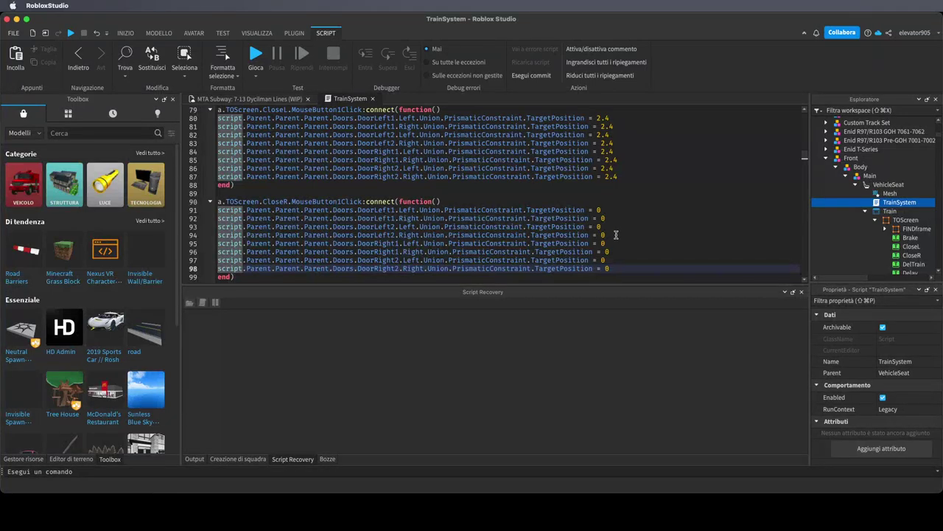
left_click_drag(616, 235, 3, 209)
key("BackSpace")
key("BackSpace")
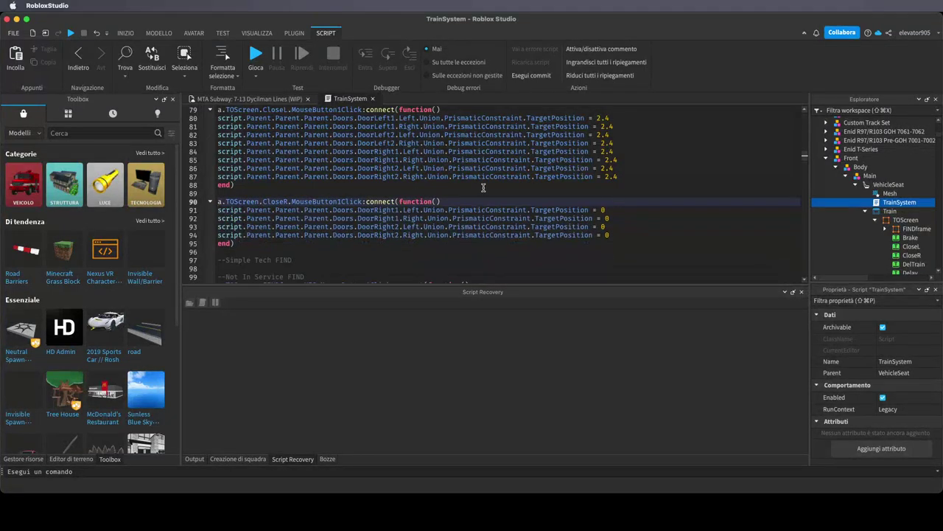
Delete the four DoorRight1 and DoorRight2 lines from the CloseL handler
scroll(483, 187, "up", 3)
left_click(629, 226)
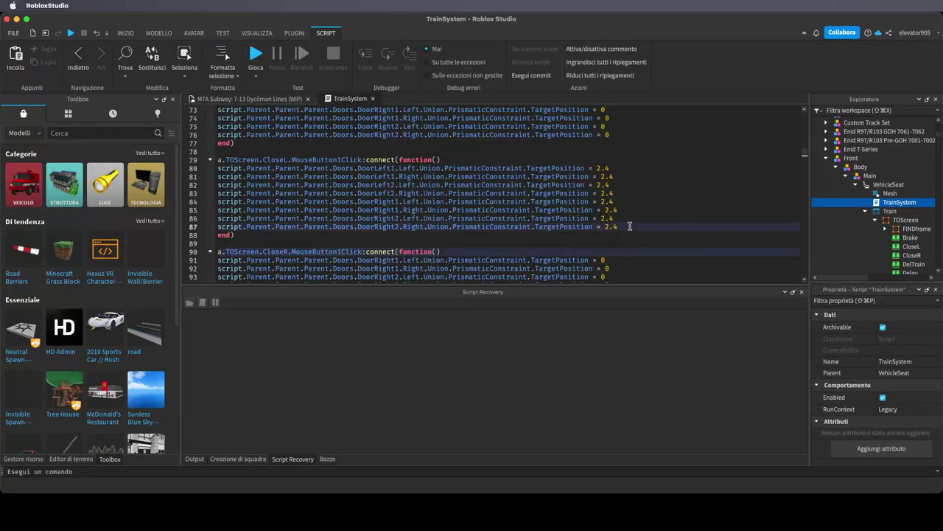
left_click_drag(629, 227, 177, 201)
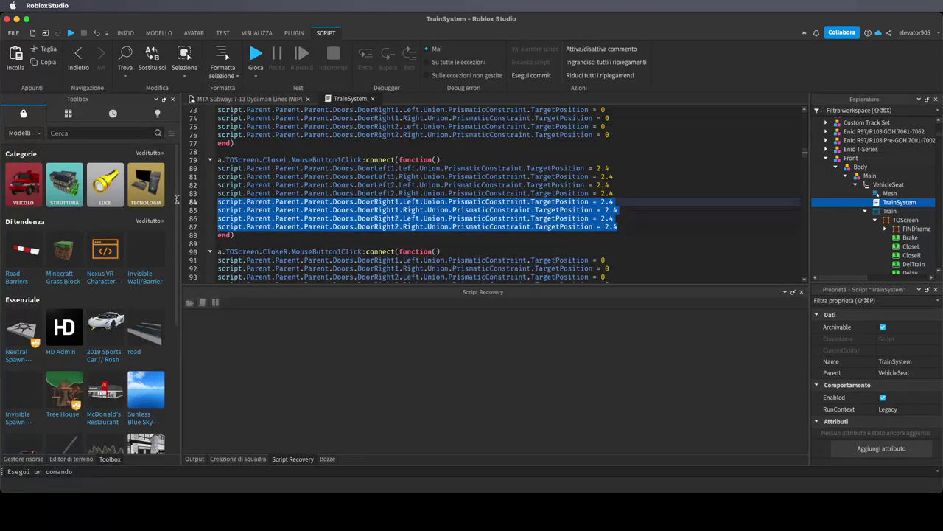
key("BackSpace")
key("BackSpace")
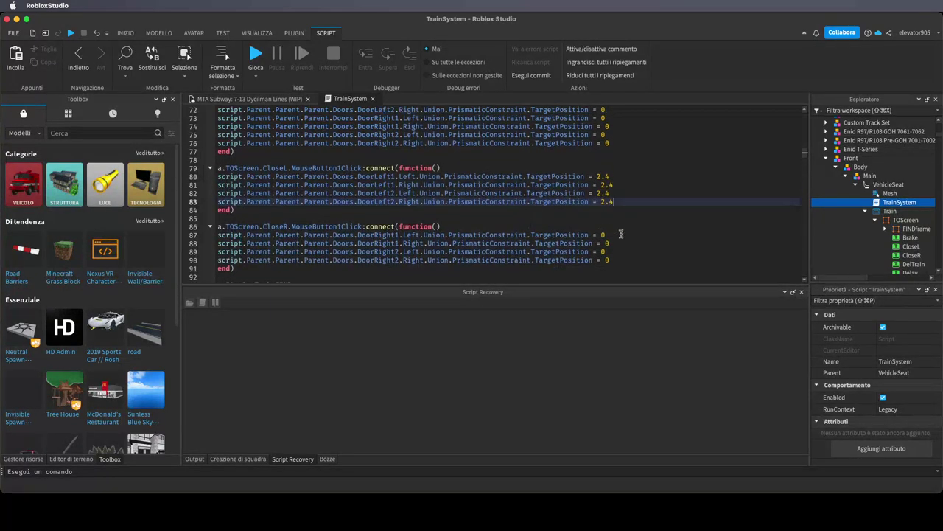
Set TargetPosition to 2.4 in the four DoorRight1 and DoorRight2 lines of the CloseR handler
left_click(621, 235)
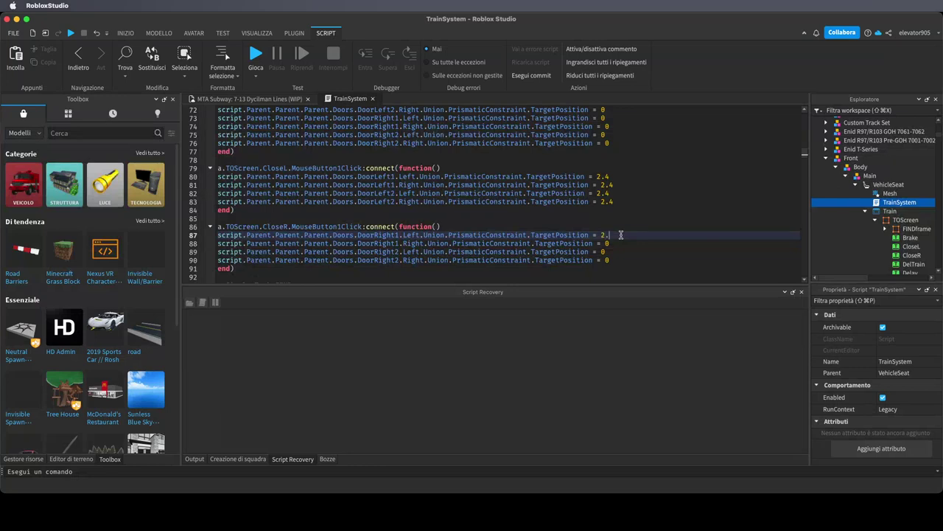
left_click(618, 243)
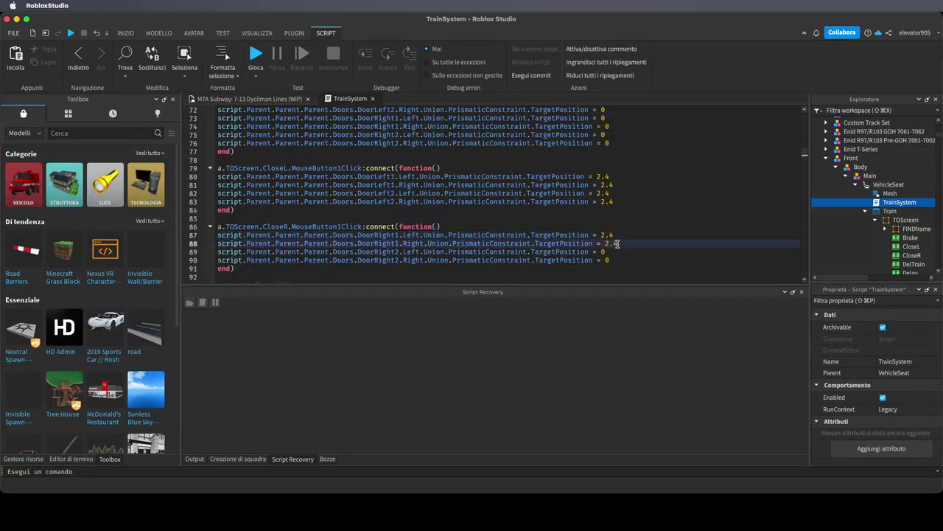
left_click(621, 259)
left_click(620, 252)
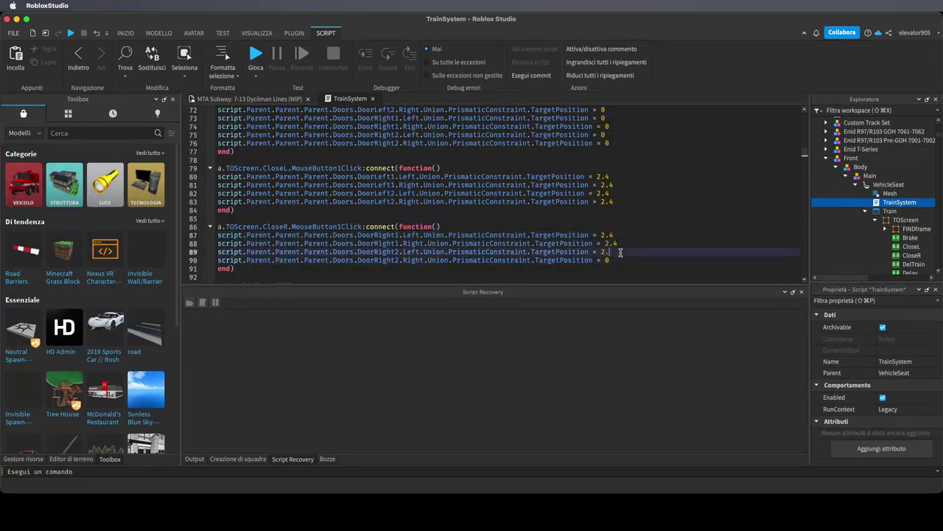
left_click(620, 258)
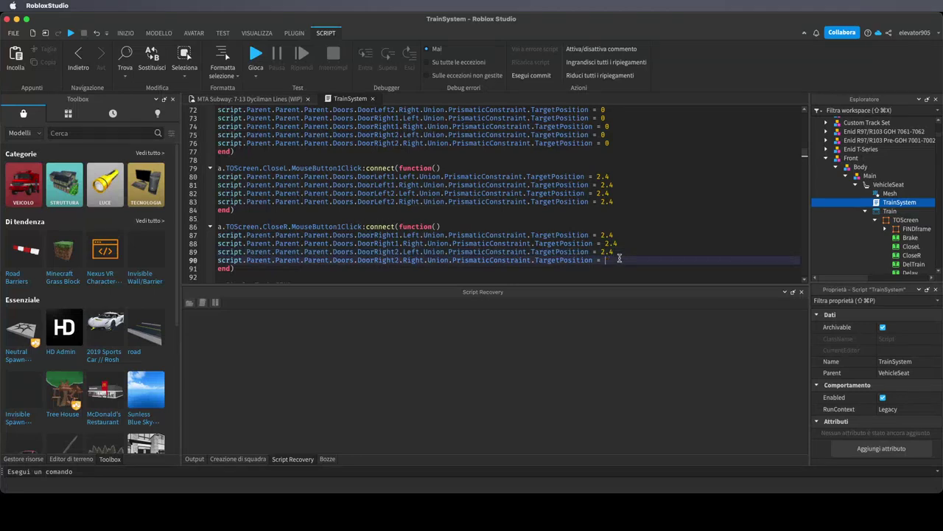
type("2.")
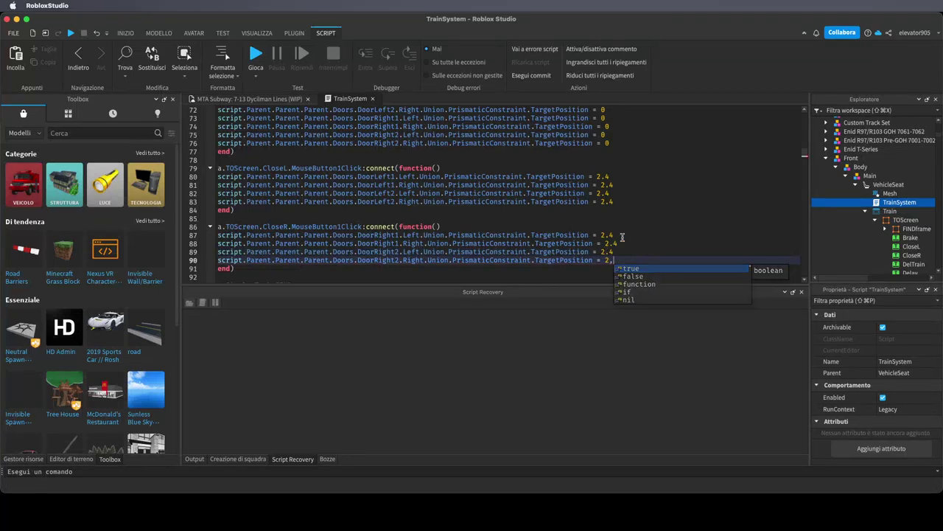
key("BackSpace")
type("4")
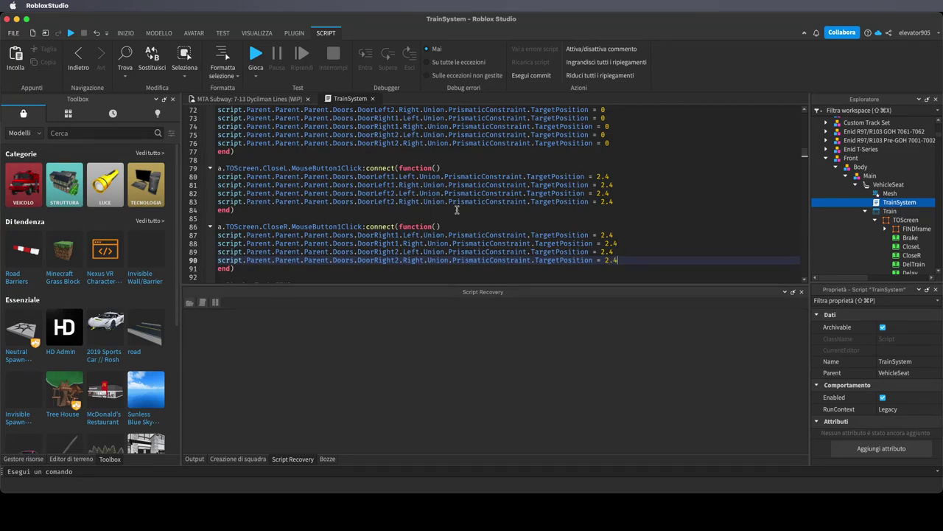
scroll(457, 210, "up", 5)
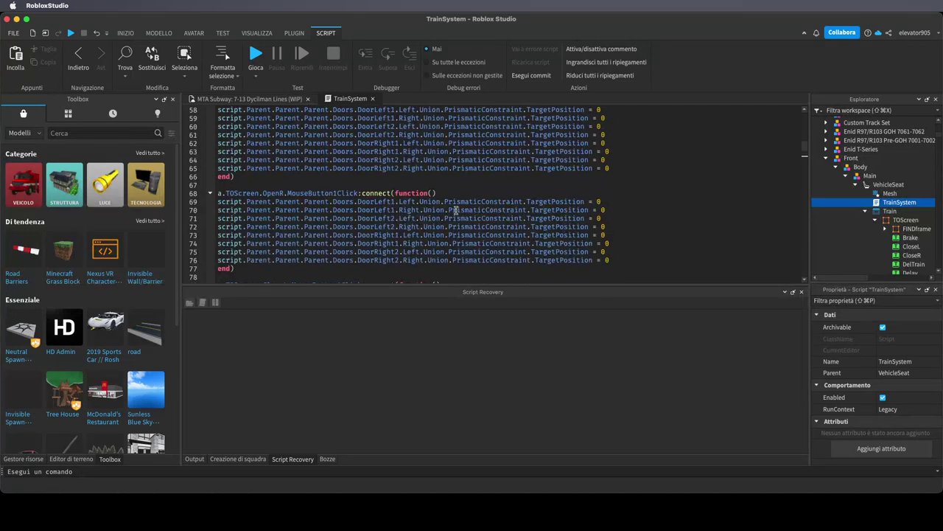
Delete the four DoorLeft1 and DoorLeft2 lines from the OpenR handler
scroll(456, 210, "up", 4)
scroll(456, 210, "down", 4)
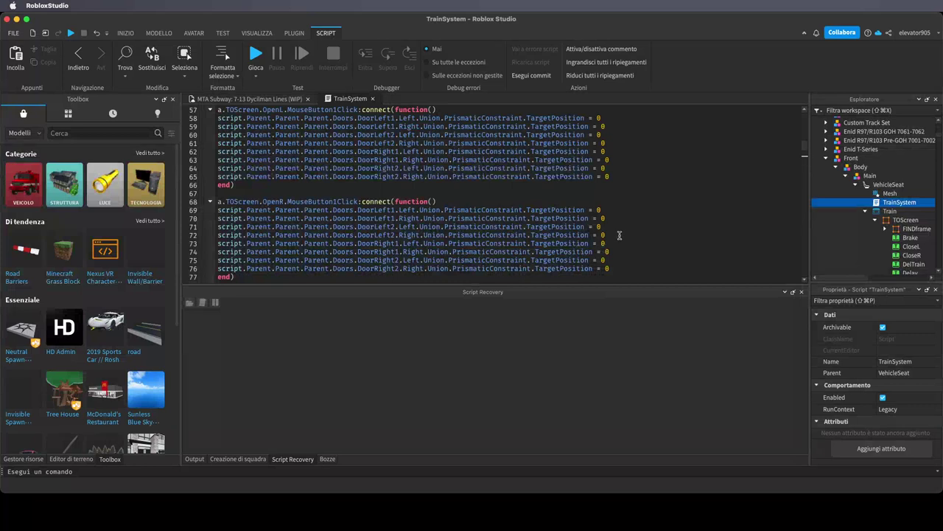
left_click_drag(618, 235, 126, 190)
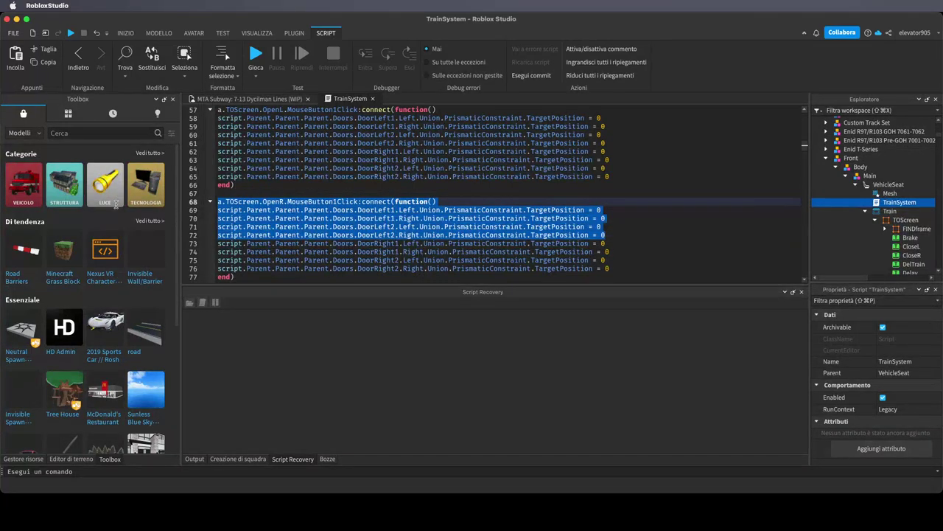
key("BackSpace")
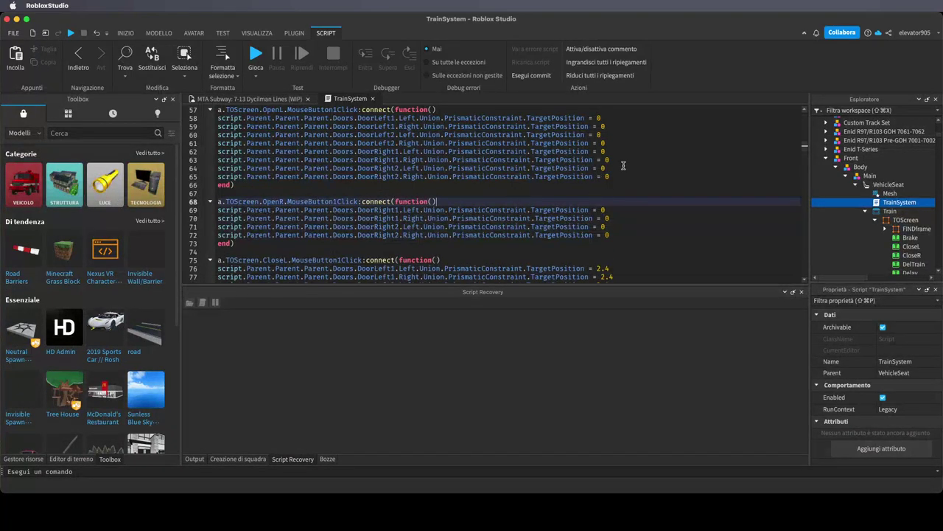
Delete the four DoorRight1 and DoorRight2 lines from the OpenL handler and close the TrainSystem script
left_click(610, 145)
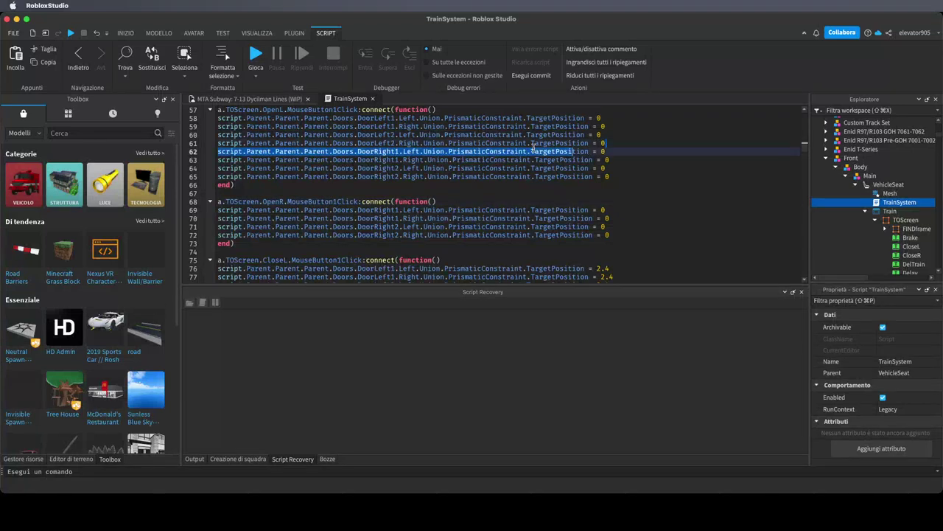
left_click_drag(610, 177, 208, 151)
key("BackSpace")
key("BackSpace")
left_click(372, 99)
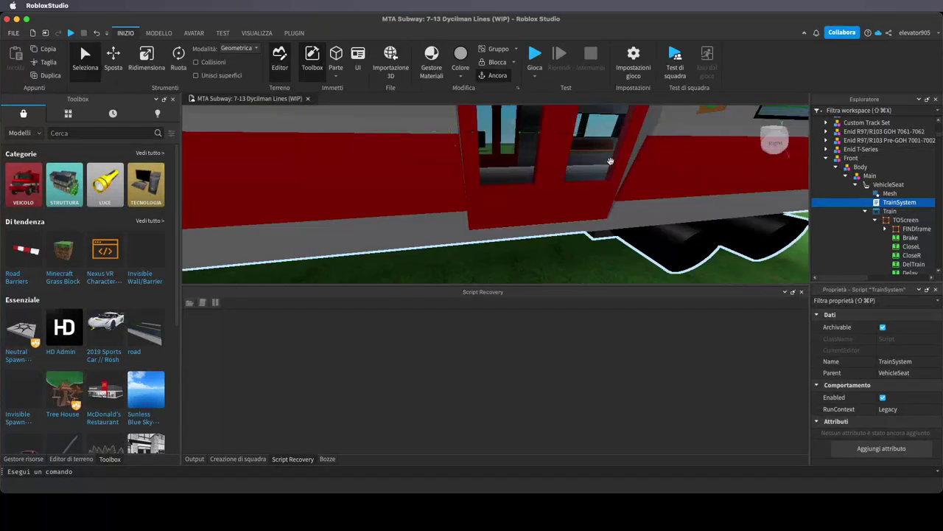
right_click_drag(549, 218, 552, 214)
scroll(552, 215, "down", 8)
scroll(862, 149, "up", 6)
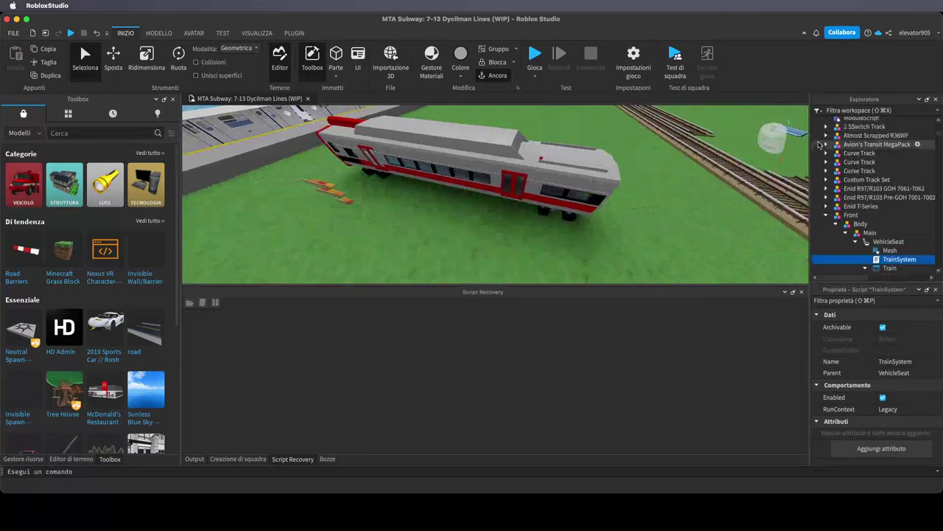
scroll(868, 148, "up", 5)
left_click_drag(525, 184, 504, 159)
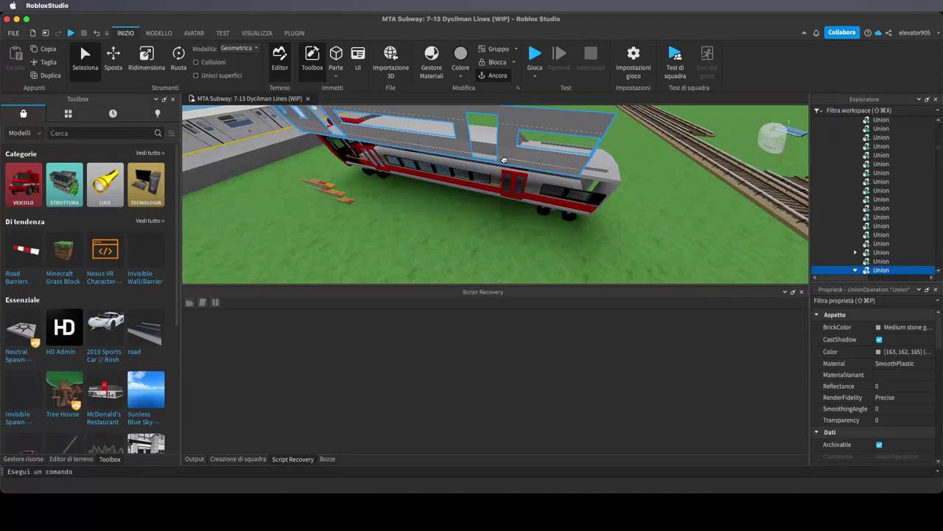
left_click(96, 33)
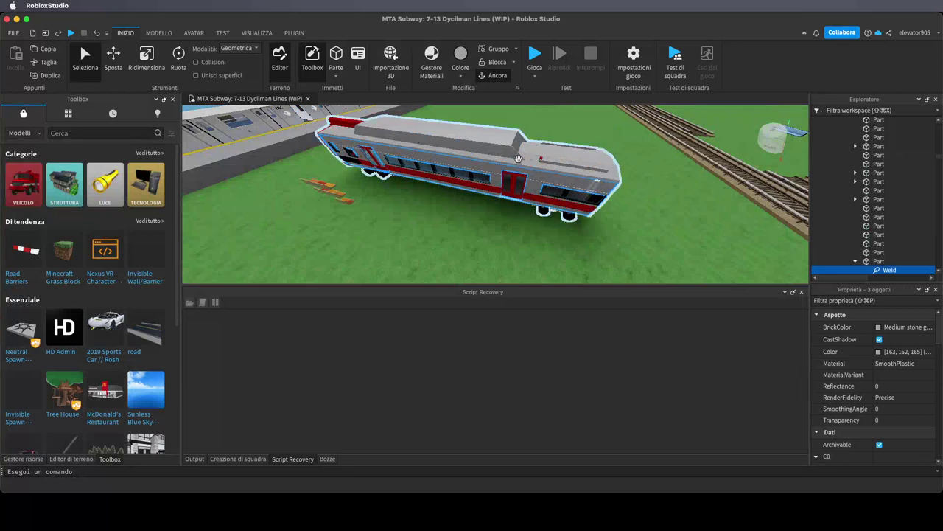
Collapse the Train and VehicleSeat branches inside the front car's Main model
left_click(896, 182)
left_click(865, 173)
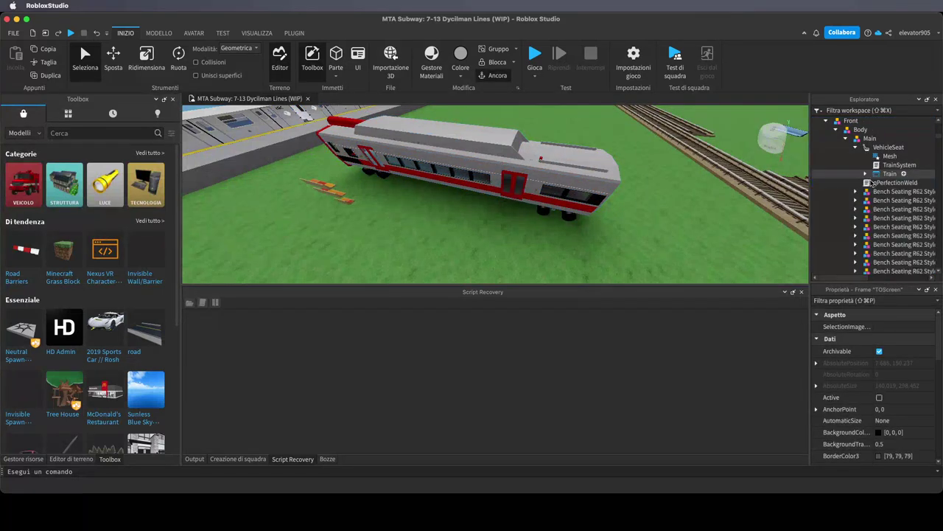
left_click(865, 180)
left_click(865, 175)
left_click(865, 174)
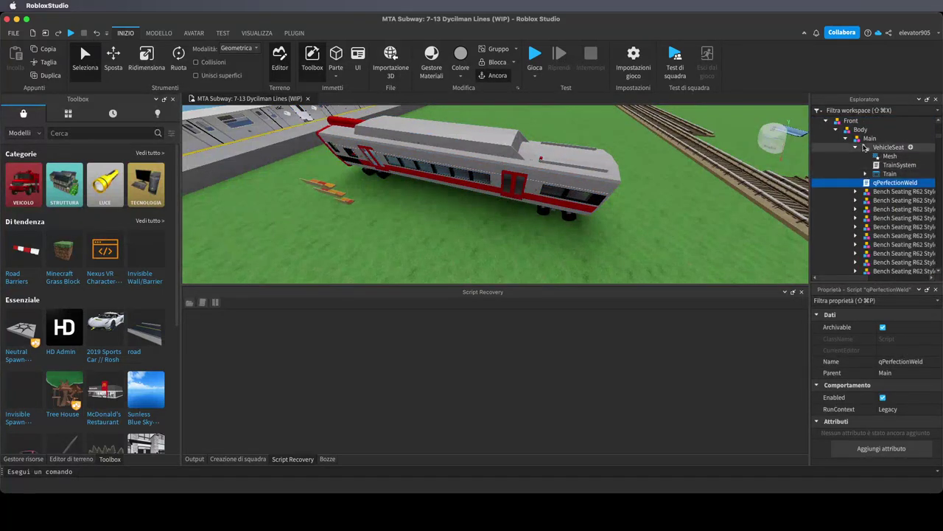
left_click(855, 148)
left_click(855, 147)
Anchor the VehicleSeat in the front car's Main model and collapse Main with it selected
left_click(870, 139)
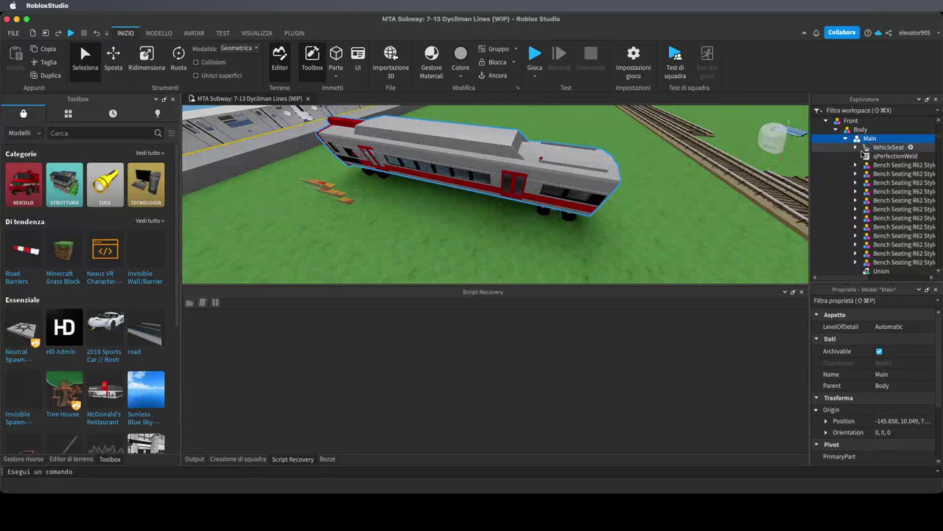
left_click(874, 165)
left_click(875, 183)
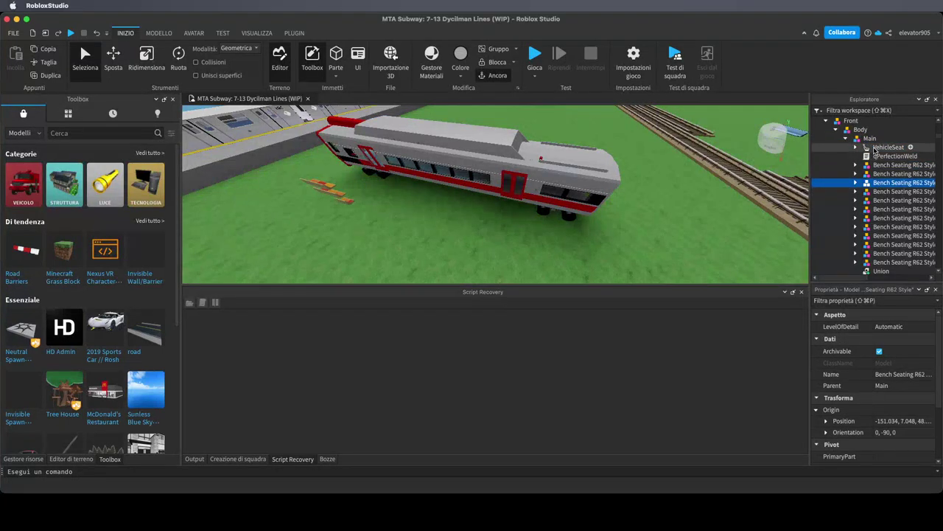
left_click(878, 149)
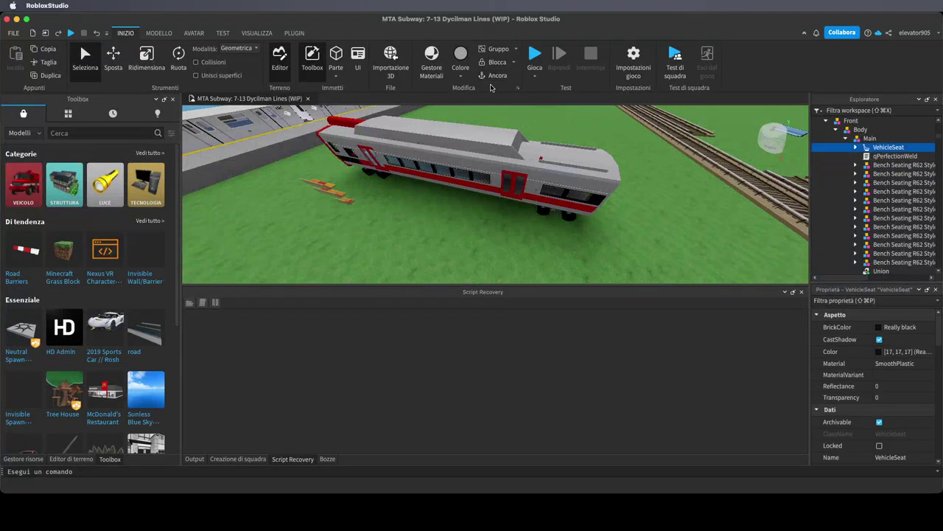
left_click(868, 139)
left_click(846, 139)
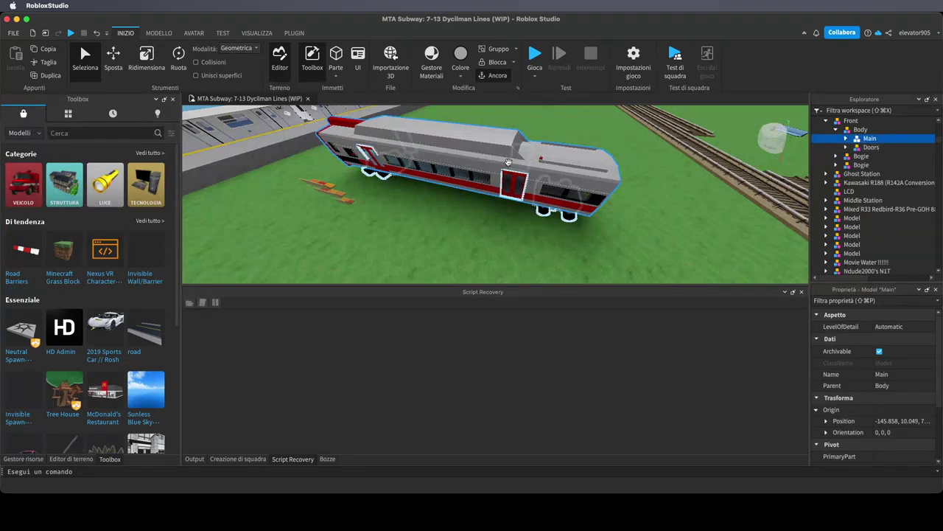
Examine the front car's side, doors and bogie from close range
right_click_drag(472, 252, 433, 190)
scroll(430, 191, "up", 5)
scroll(430, 191, "up", 5)
scroll(434, 194, "up", 5)
key("w")
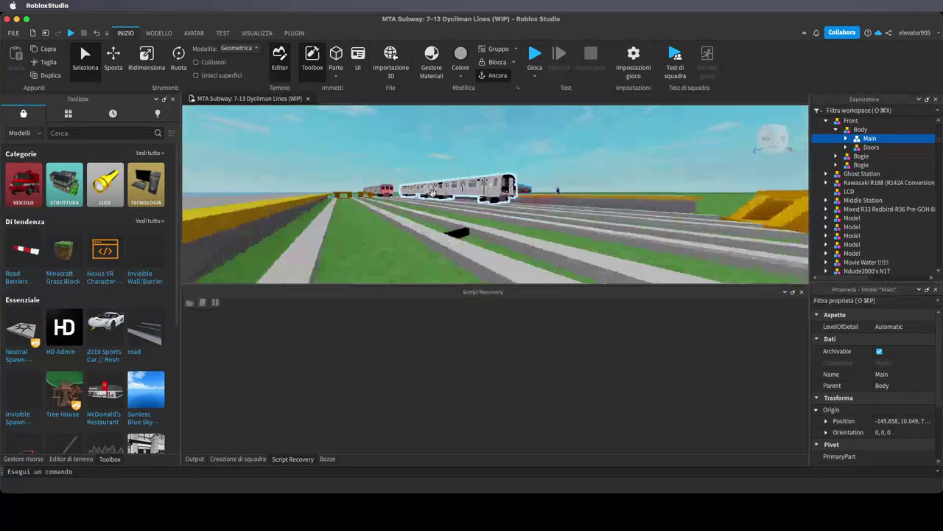
scroll(528, 180, "up", 5)
scroll(535, 212, "down", 5)
right_click_drag(535, 211, 535, 209)
scroll(537, 214, "up", 5)
scroll(536, 209, "down", 5)
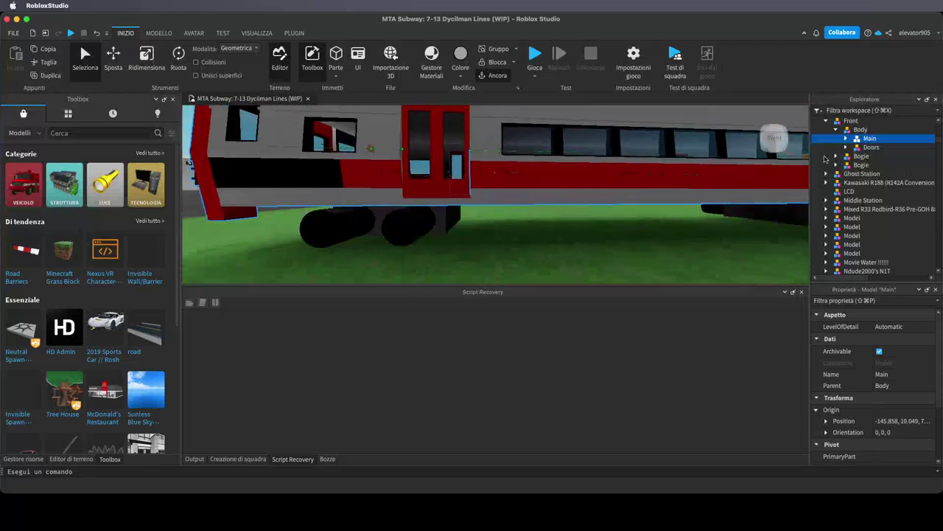
Select the front car's body union inside Main and check the WeldConstraints under it
left_click(846, 139)
scroll(833, 155, "right", 2)
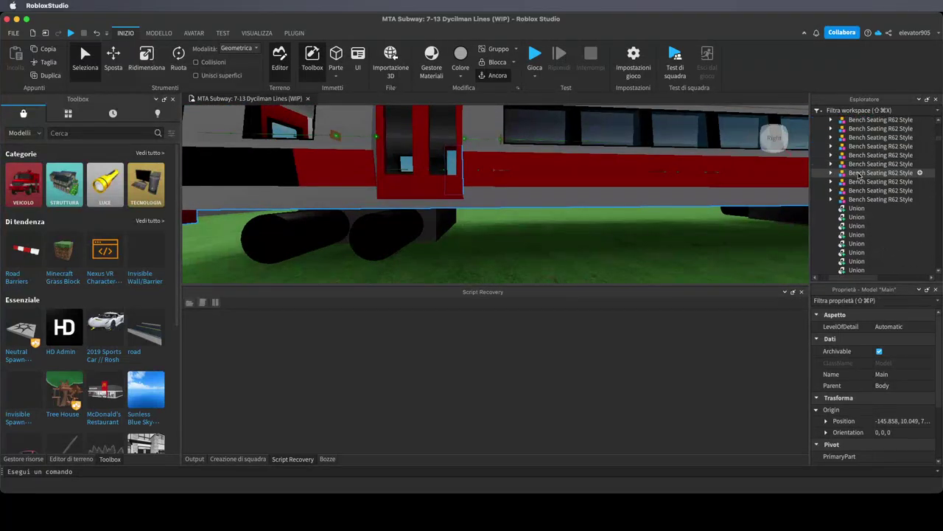
left_click(821, 151)
left_click(821, 152)
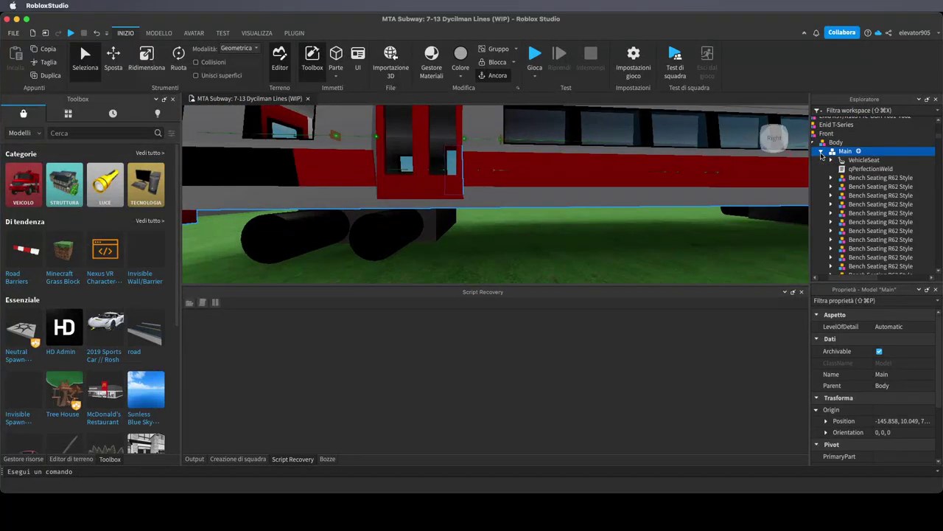
scroll(819, 180, "down", 5)
left_click(688, 191, "alt")
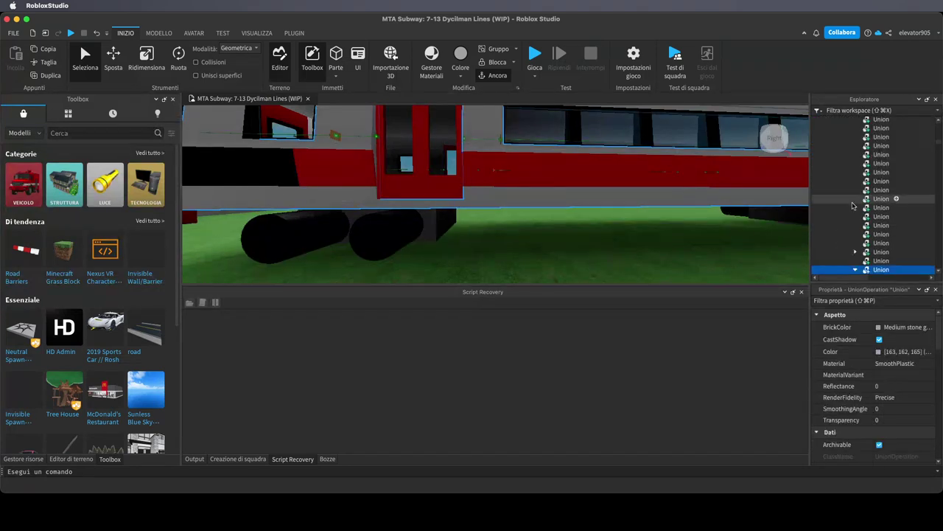
scroll(853, 203, "down", 3)
left_click(856, 214)
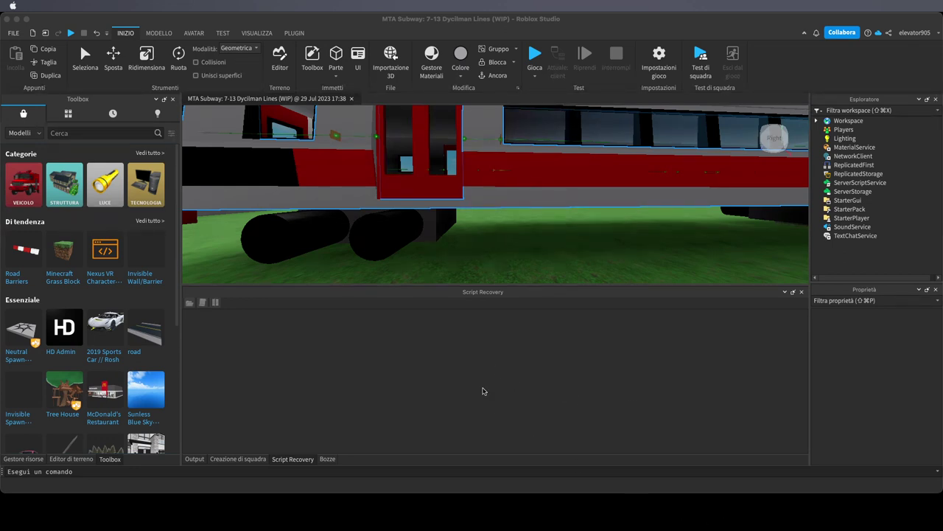
Start a playtest and bring the character to the front subway car's driver controls
key("F5")
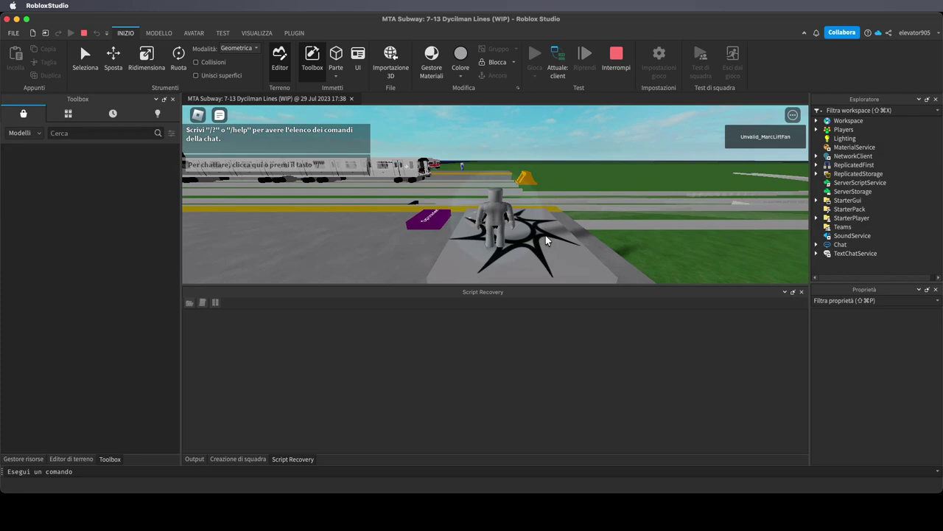
scroll(547, 241, "up", 5)
key("w")
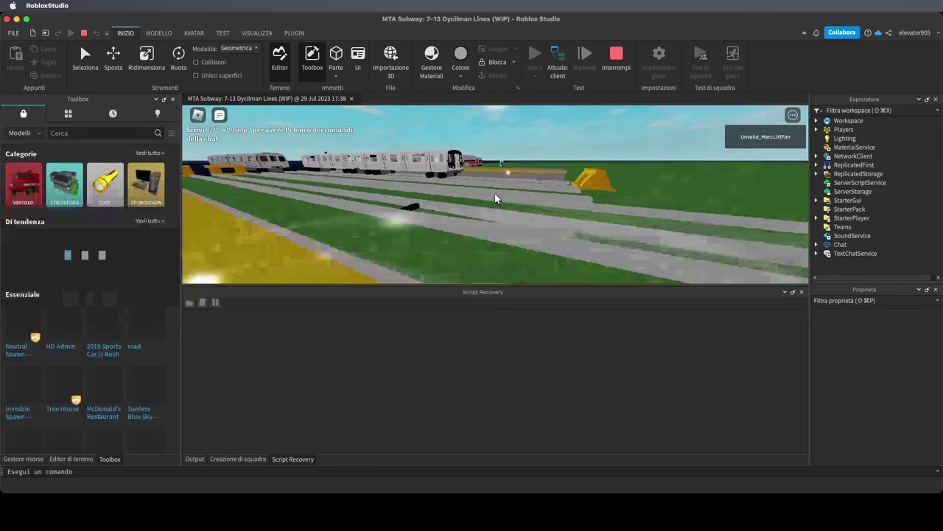
key("w")
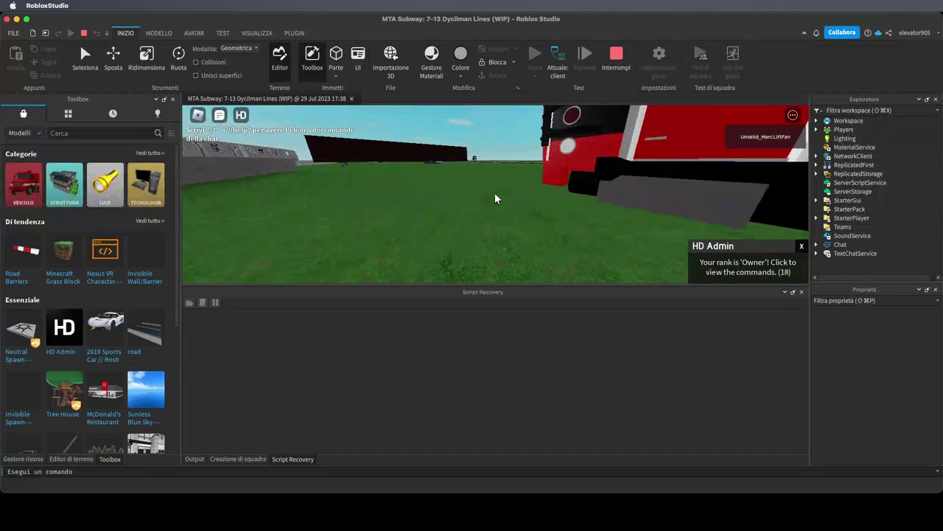
key("w")
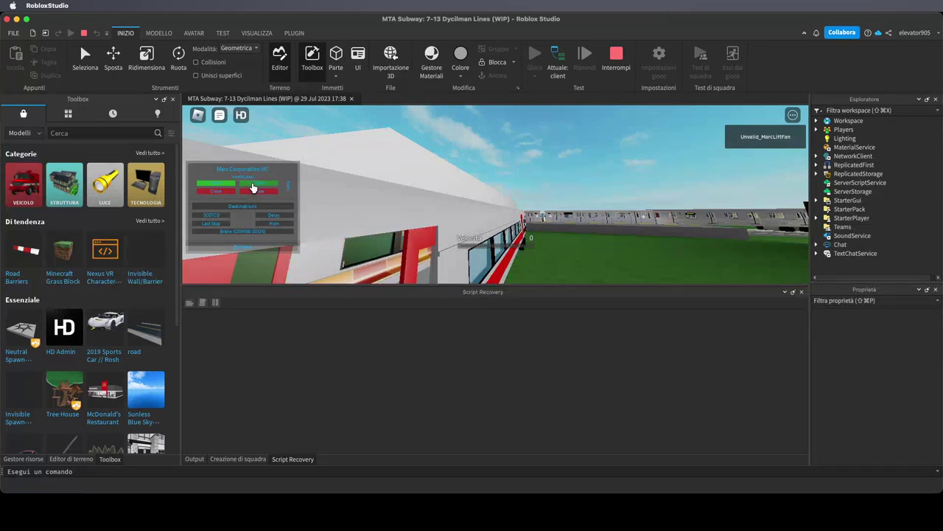
Test the right-side door close control on the driver panel, check the car's side, and stop the playtest
left_click(253, 193)
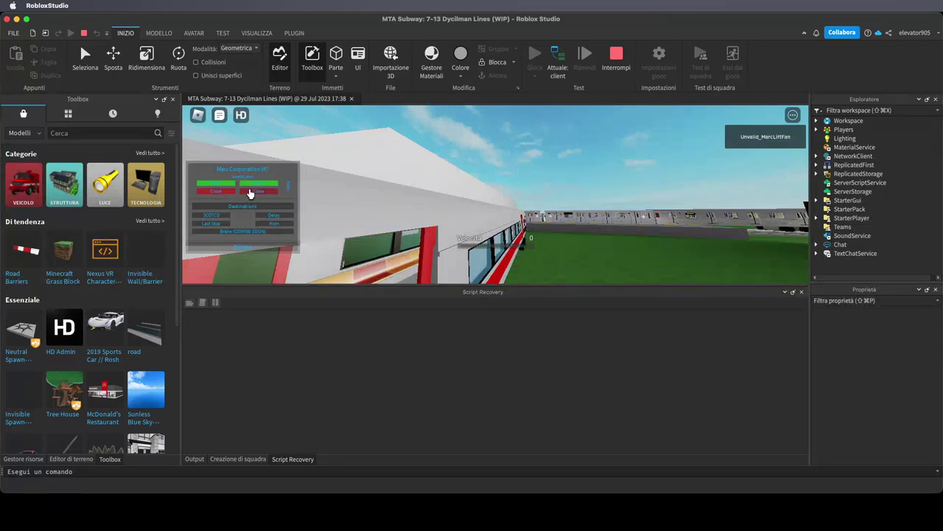
scroll(463, 246, "up", 3)
right_click_drag(496, 200, 495, 198)
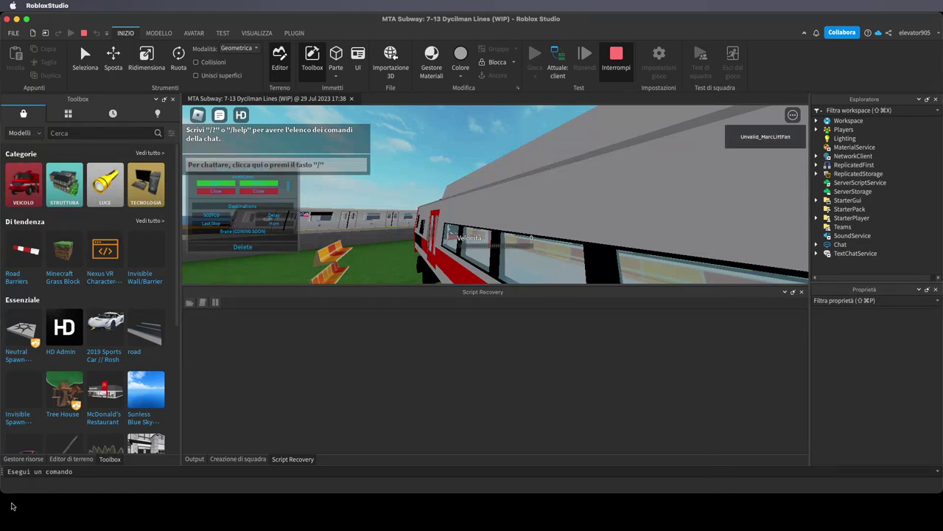
left_click(91, 507)
key("shift+F5")
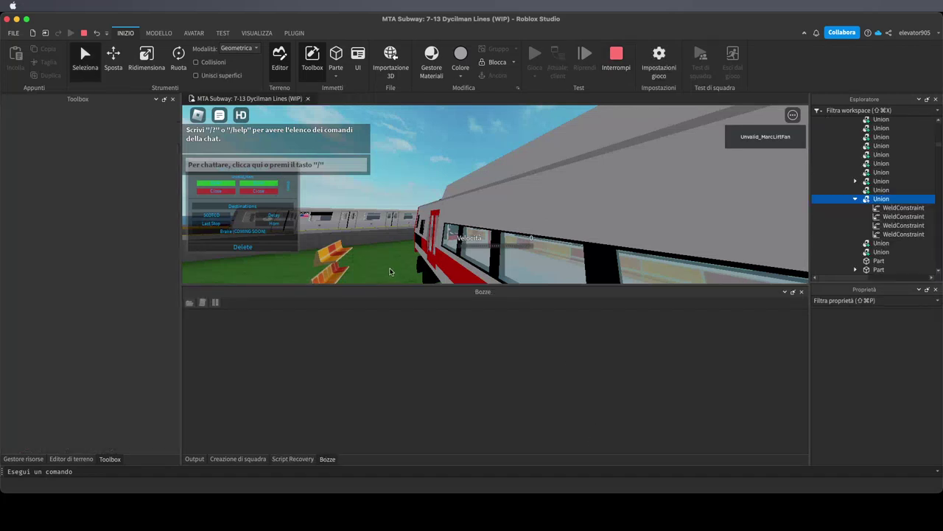
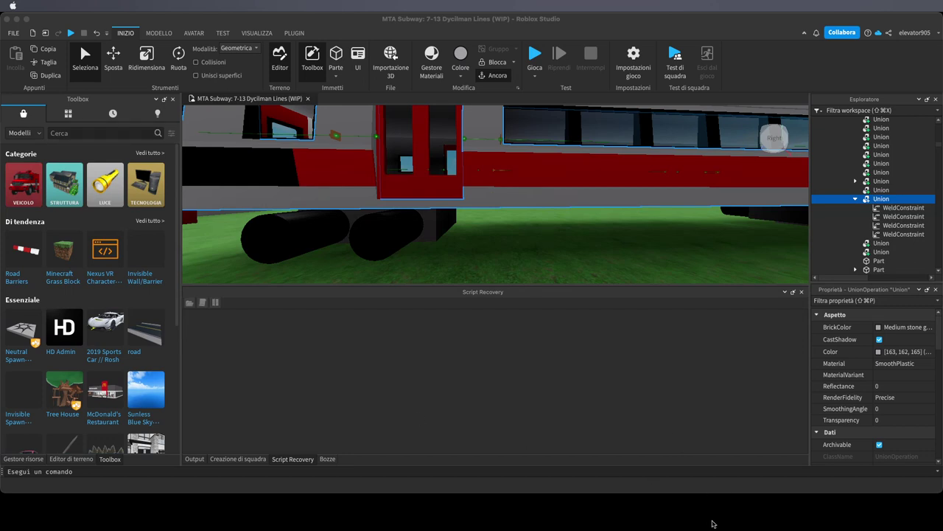
Delete the four WeldConstraints under the front car's body union
left_click(713, 522)
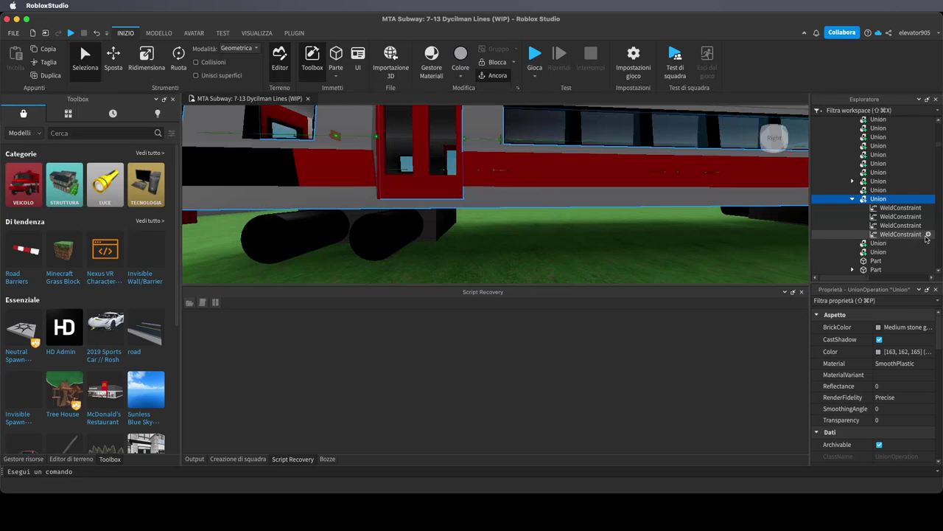
left_click(918, 234)
left_click(890, 209, "shift")
key("Delete")
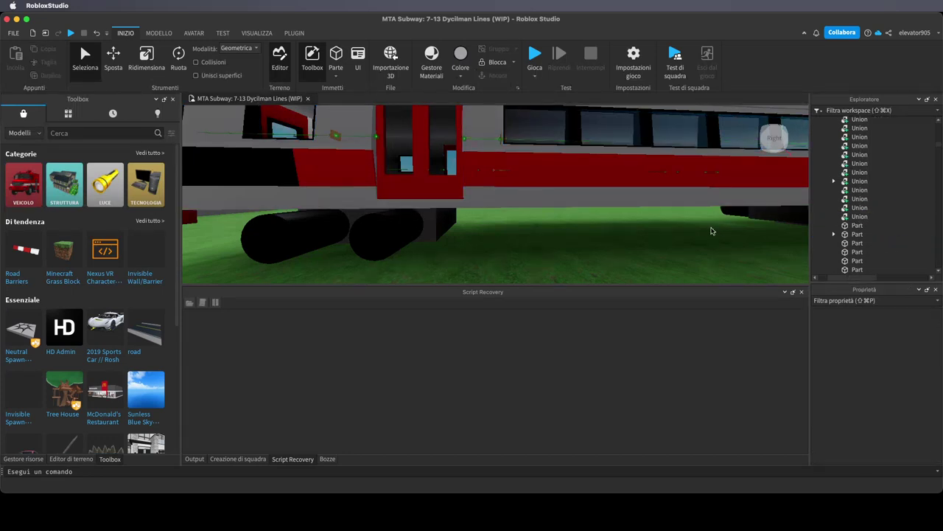
Select the front car's floor part, inspect the two Welds under it, and collapse it again
right_click_drag(710, 230, 706, 229)
key("w")
scroll(706, 228, "down", 5)
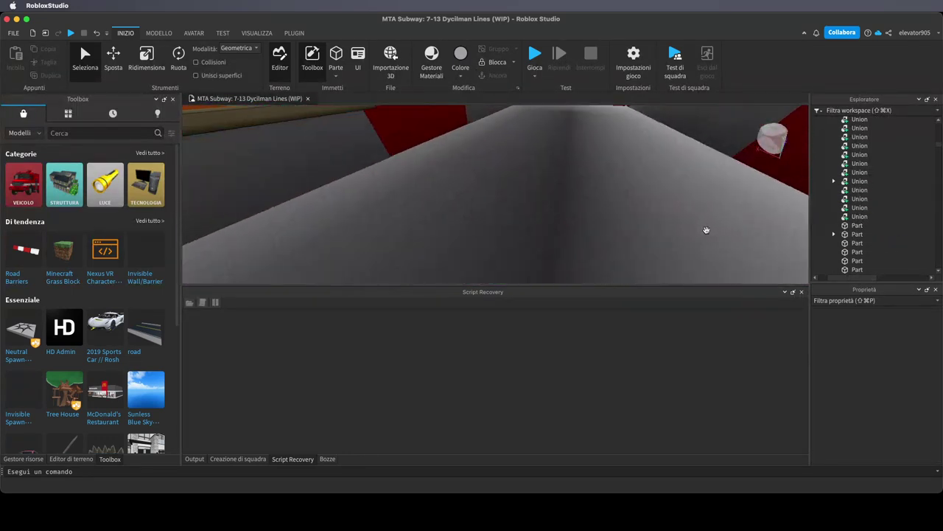
left_click(657, 214)
left_click(893, 235)
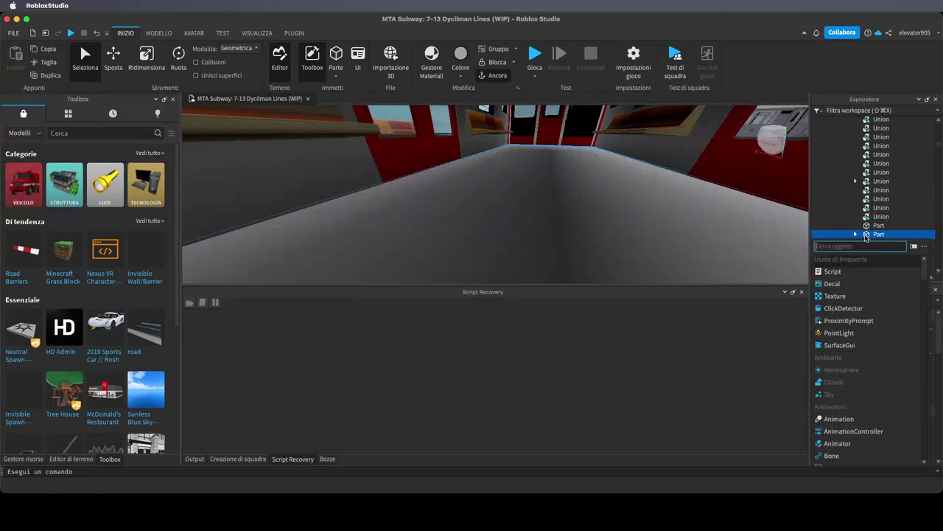
left_click(859, 236)
left_click(856, 235)
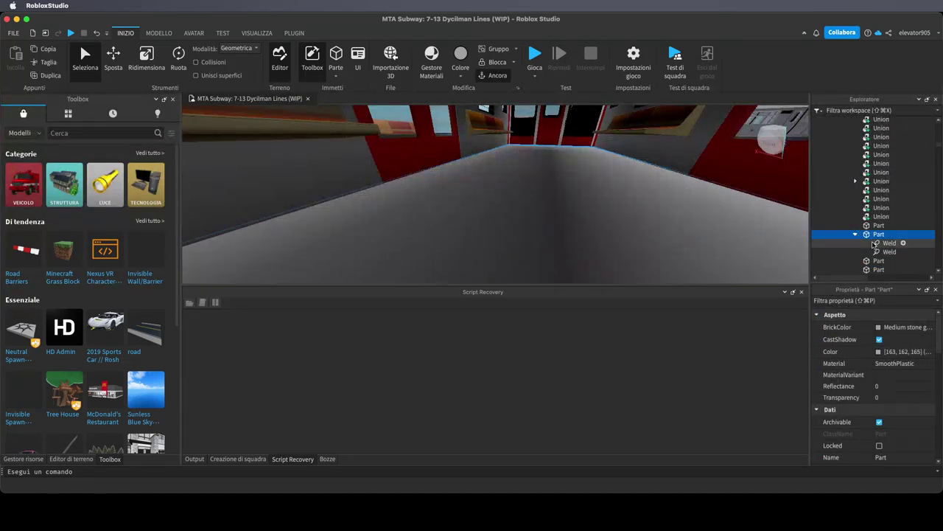
left_click(886, 244)
left_click(885, 254)
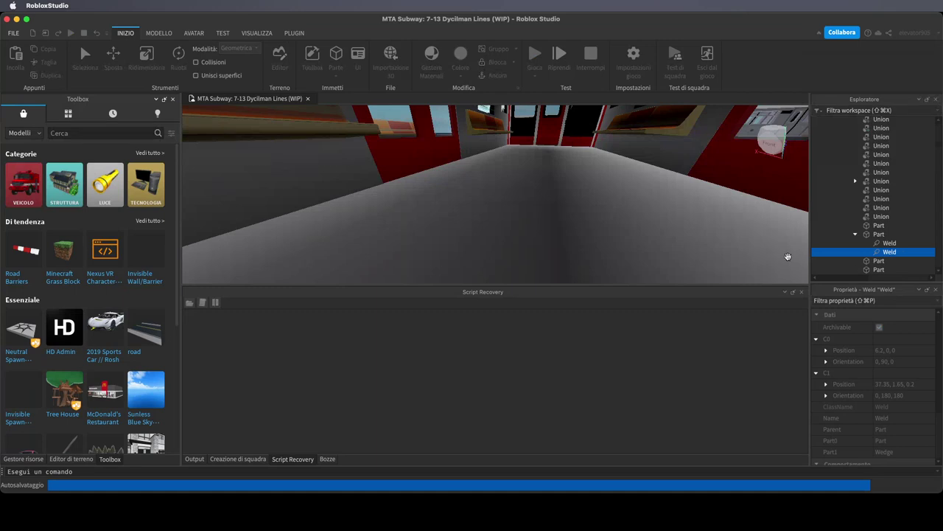
left_click(880, 234)
left_click(856, 235)
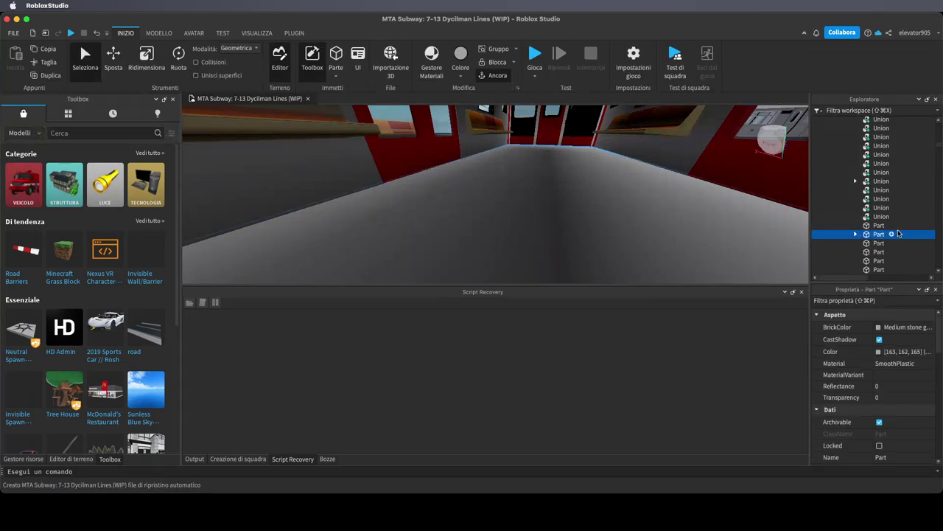
Add two WeldConstraints under the front car's floor part
left_click(891, 234)
type("we")
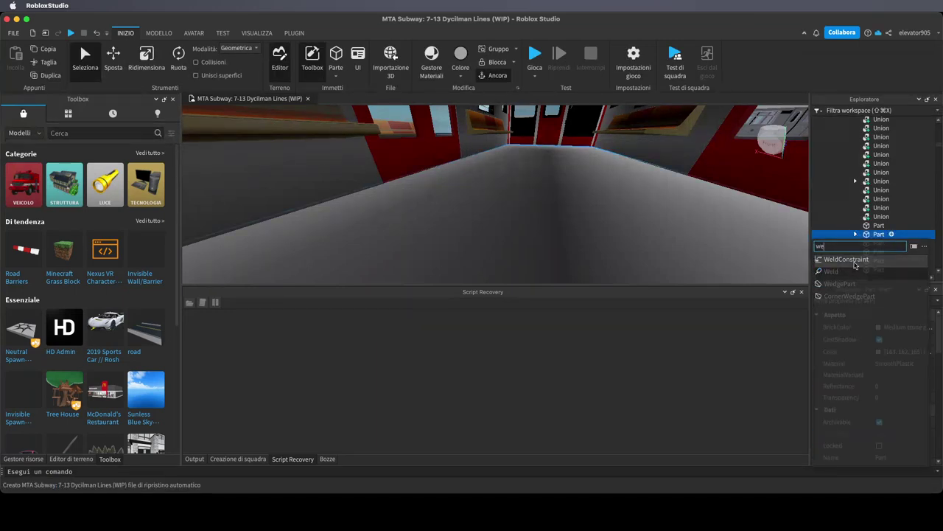
left_click(846, 259)
left_click(884, 244)
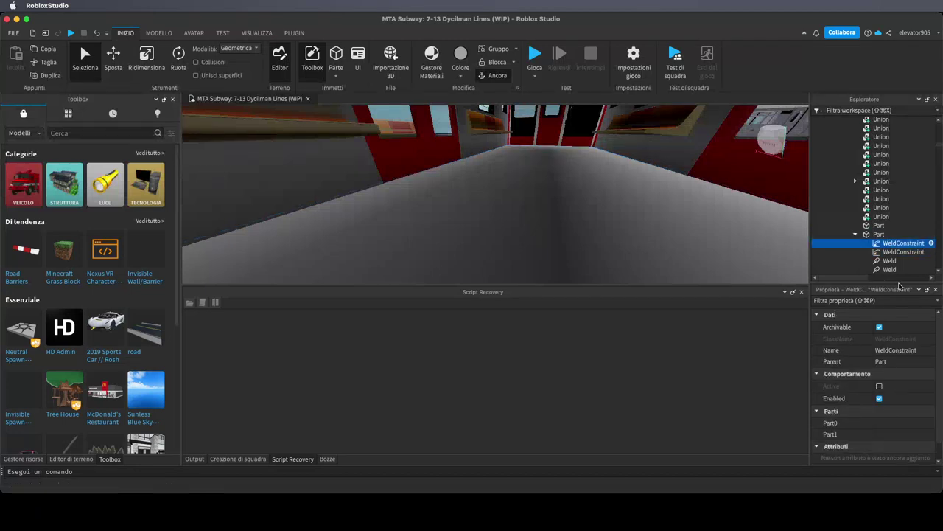
Link the first WeldConstraint by setting Part0 to the floor part and Part1 to the bogie block beneath one end of the car
left_click(888, 424)
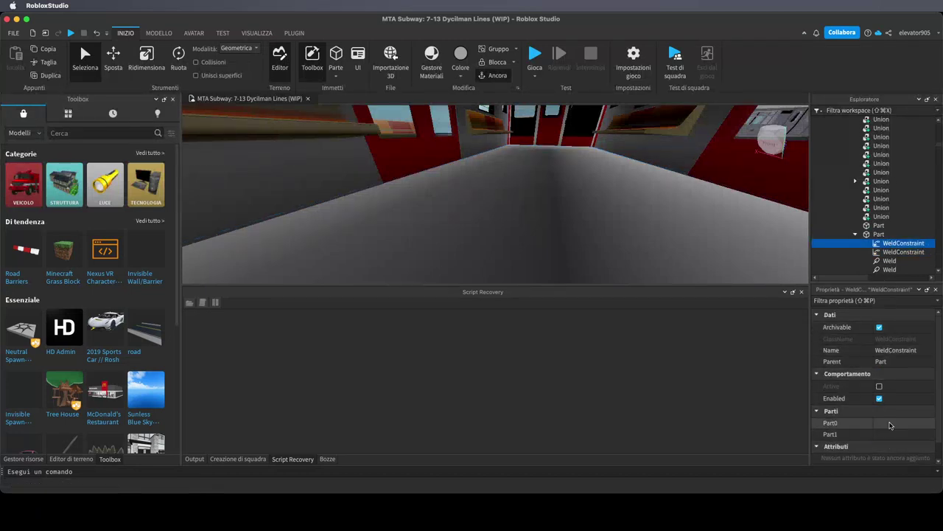
left_click(657, 216)
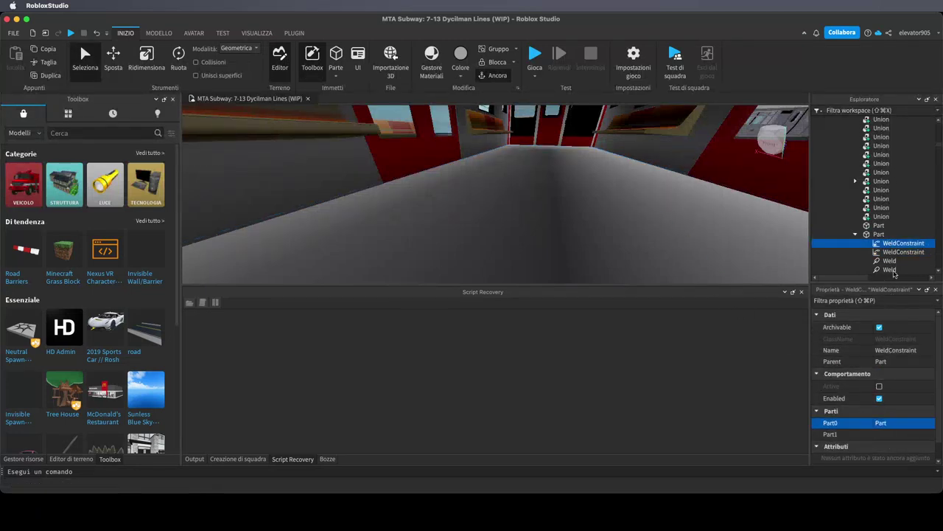
left_click(896, 434)
scroll(630, 195, "down", 5)
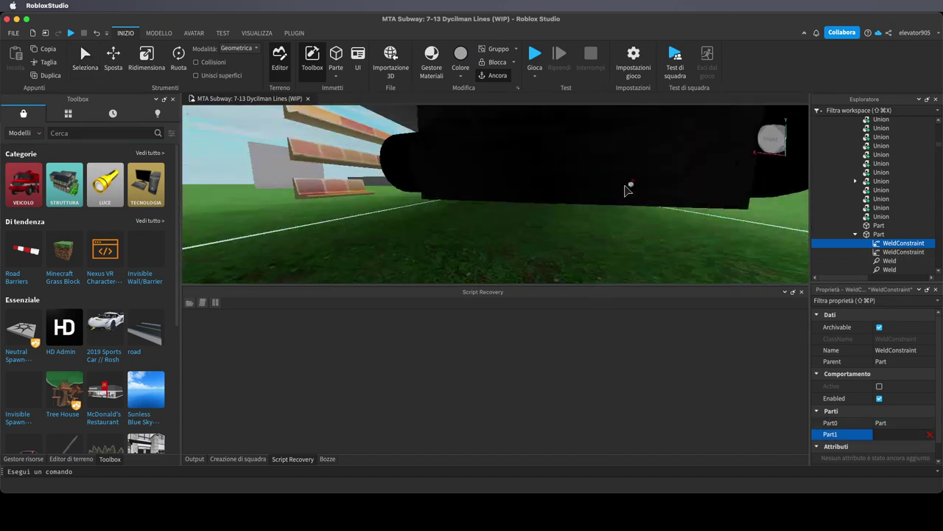
left_click(555, 161)
right_click_drag(734, 239, 740, 238)
key("w")
Link the second WeldConstraint by setting Part0 to the floor part and Part1 to the Sound block of the bogie at the car's other end
left_click(926, 252)
left_click(895, 423)
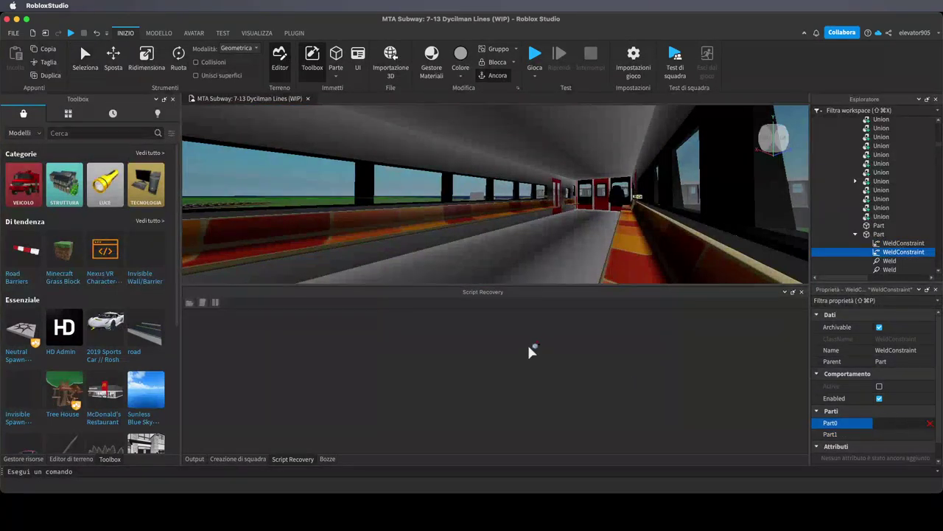
left_click(522, 272)
left_click(884, 435)
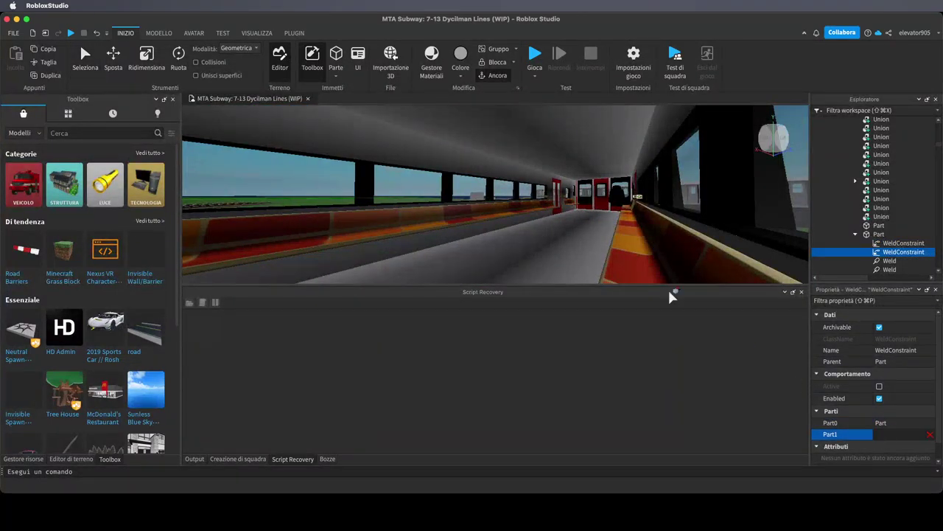
scroll(574, 216, "down", 8)
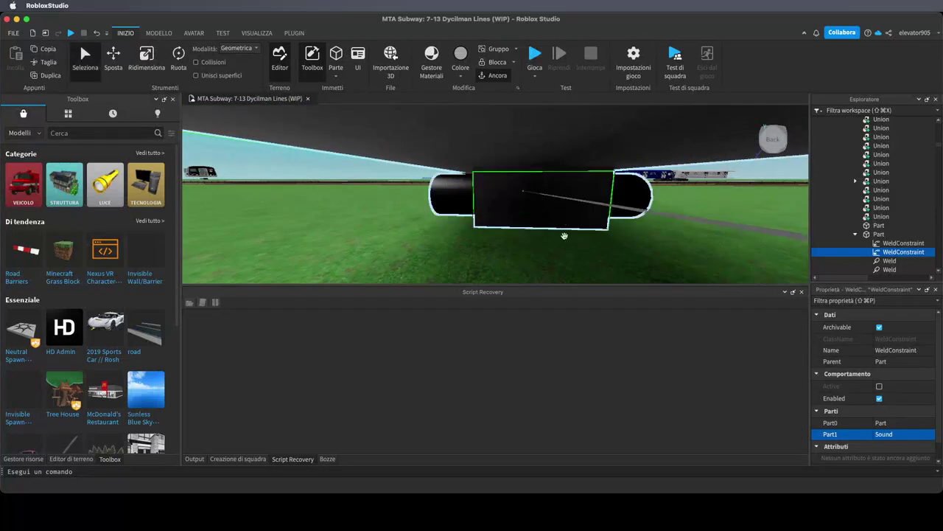
left_click(565, 235)
scroll(565, 235, "up", 8)
scroll(565, 243, "up", 10)
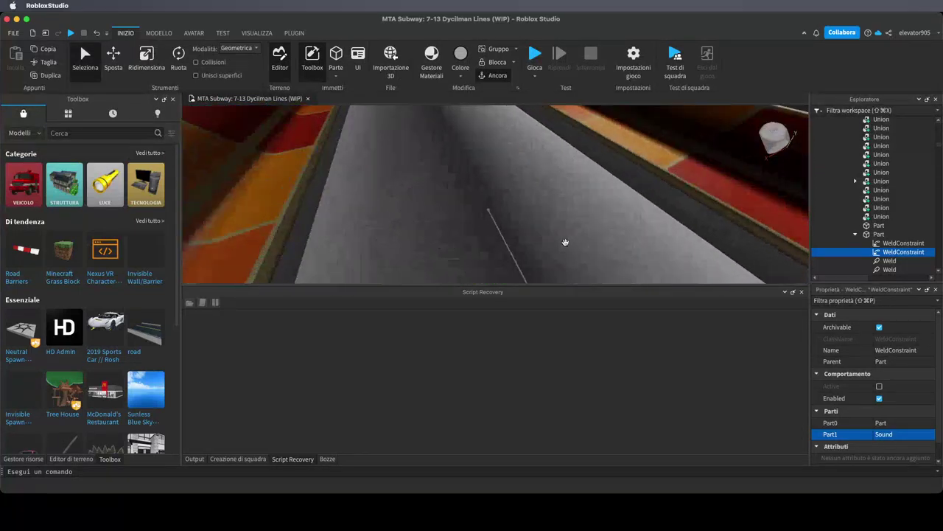
Check the first WeldConstraint's link, collapse the floor part, and inspect the front car from outside
left_click(877, 244)
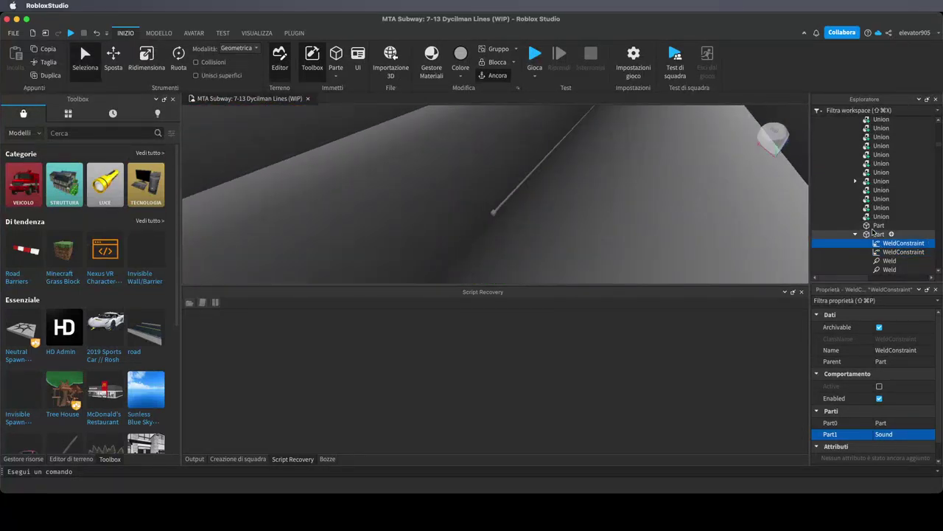
left_click(868, 236)
left_click(854, 234)
scroll(698, 254, "down", 3)
mouse_move(698, 254)
right_mouse_down()
mouse_move(712, 256)
mouse_move(696, 252)
right_mouse_up()
scroll(698, 253, "up", 5)
scroll(698, 254, "down", 5)
scroll(698, 254, "down", 5)
scroll(698, 253, "up", 5)
scroll(696, 252, "down", 5)
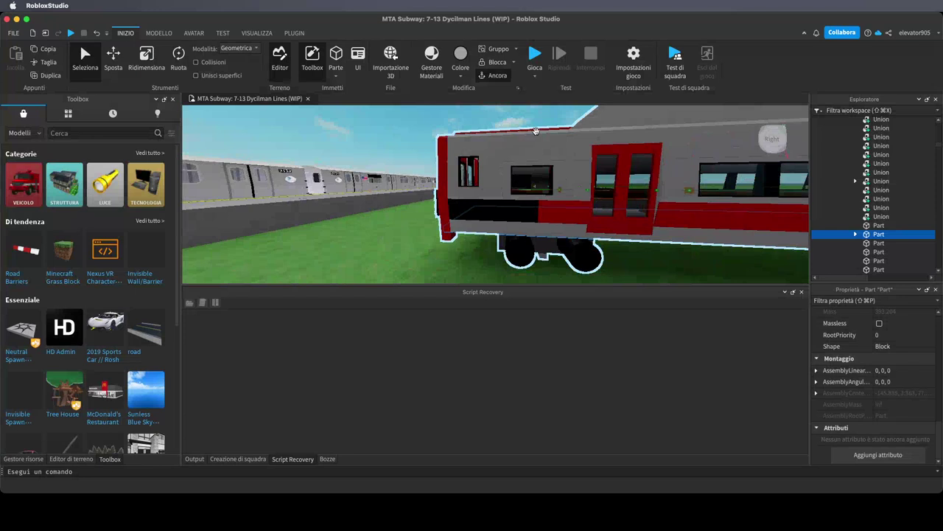
Start a playtest and bring the character along the tracks to the train
left_click(535, 54)
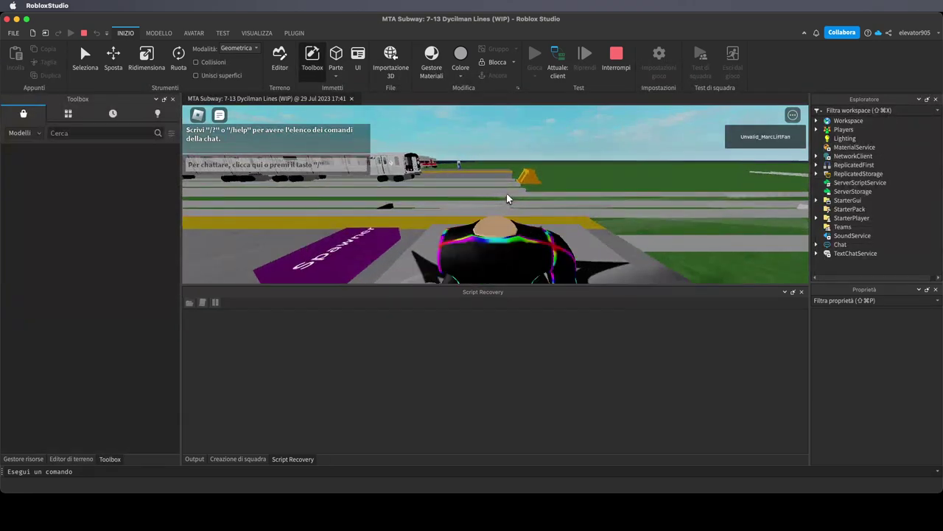
scroll(498, 202, "up", 5)
key("w")
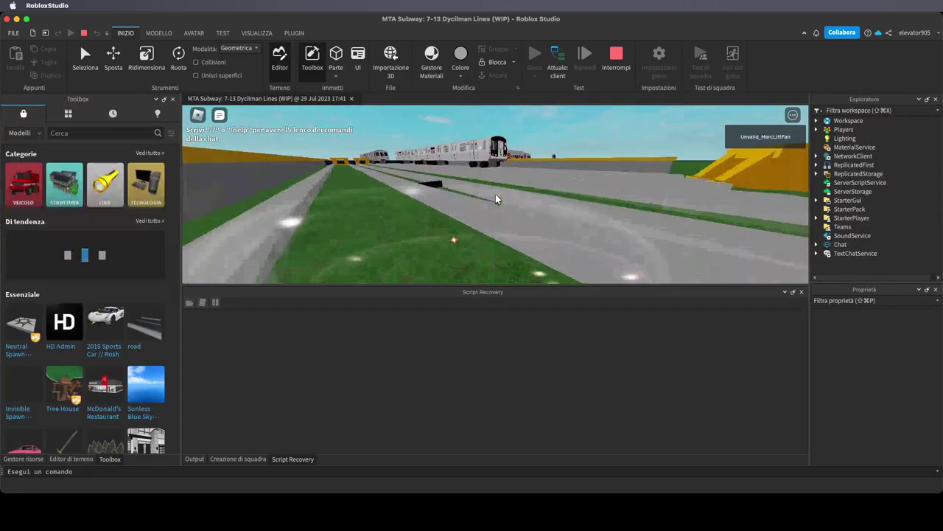
key("w")
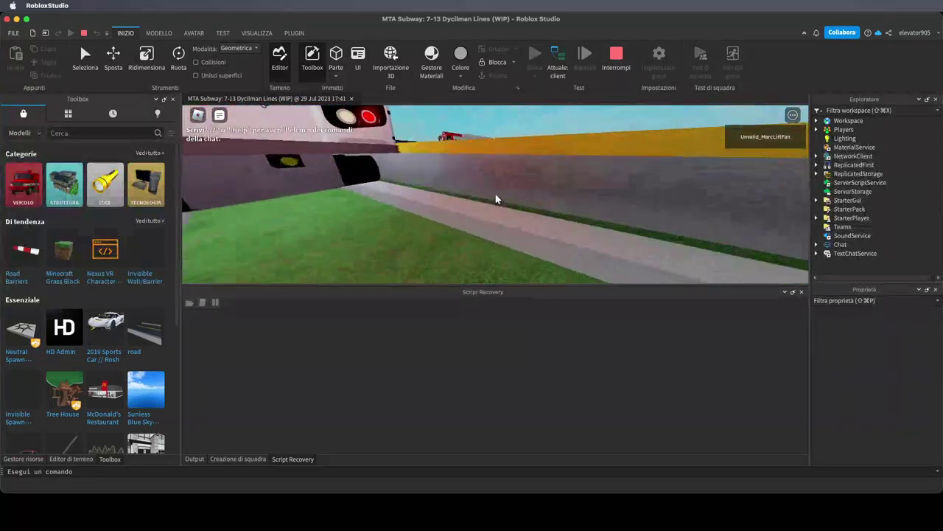
key("w")
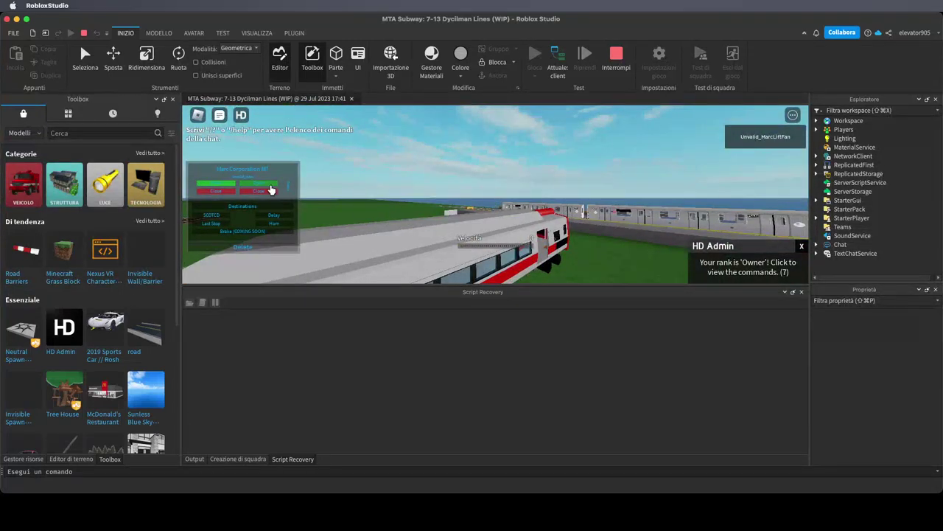
Test the right-side door close and destination controls on the driver panel, and trigger its Delete control
right_click_drag(394, 201, 488, 195)
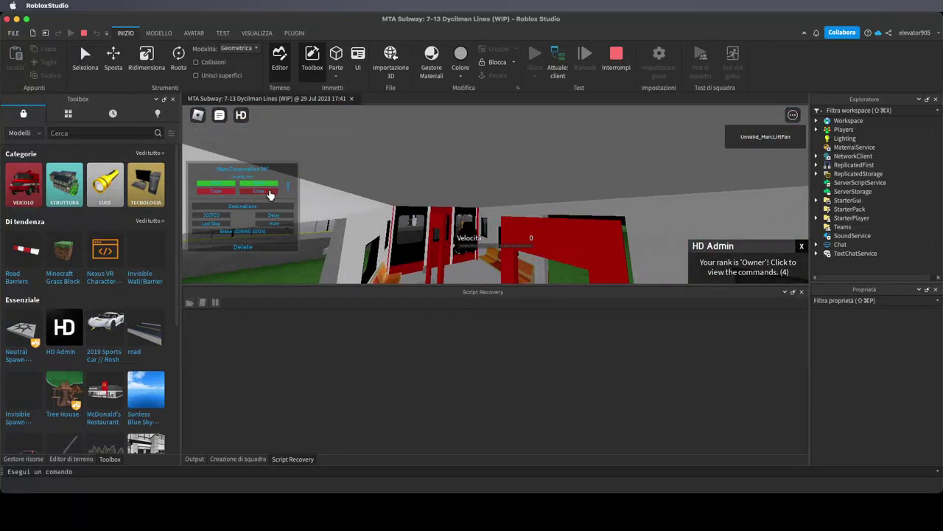
left_click(268, 195)
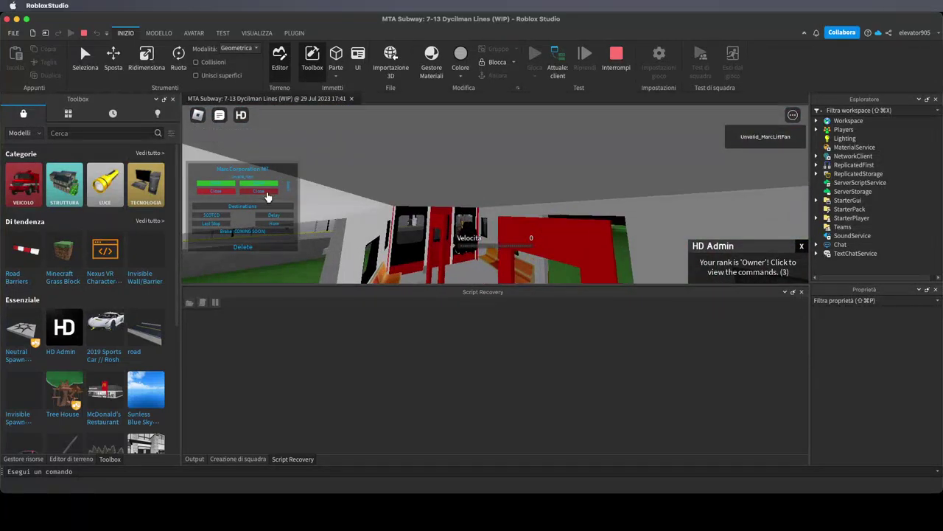
left_click(234, 210)
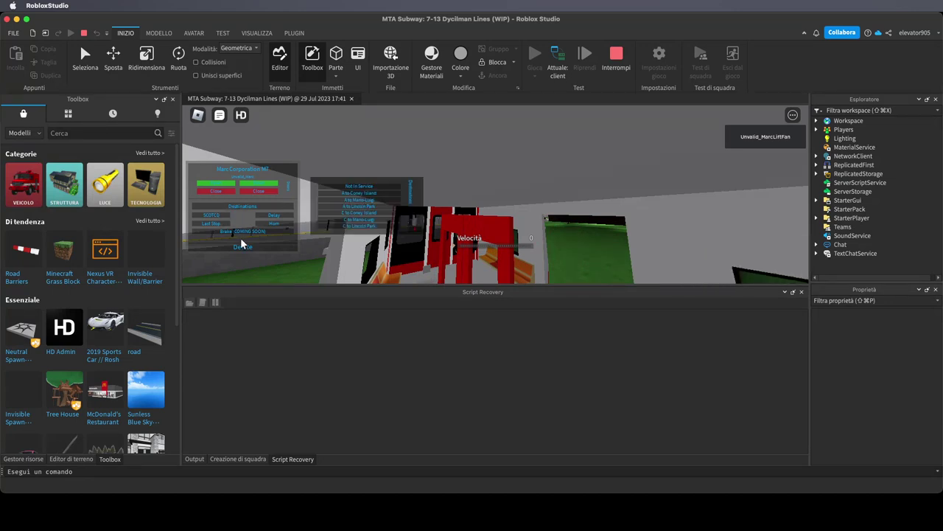
left_click(242, 247)
right_click_drag(496, 195, 496, 195)
key("w")
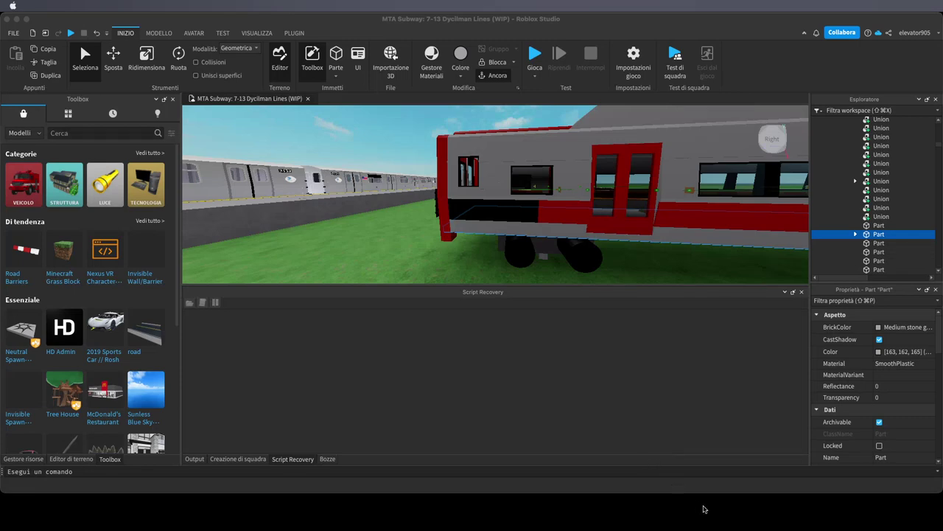
Inspect the sliding door's constraints inside the front car and select the MotorLeft part of DoorLeft1
mouse_move(575, 265)
right_mouse_down()
mouse_move(559, 263)
mouse_move(574, 267)
right_mouse_up()
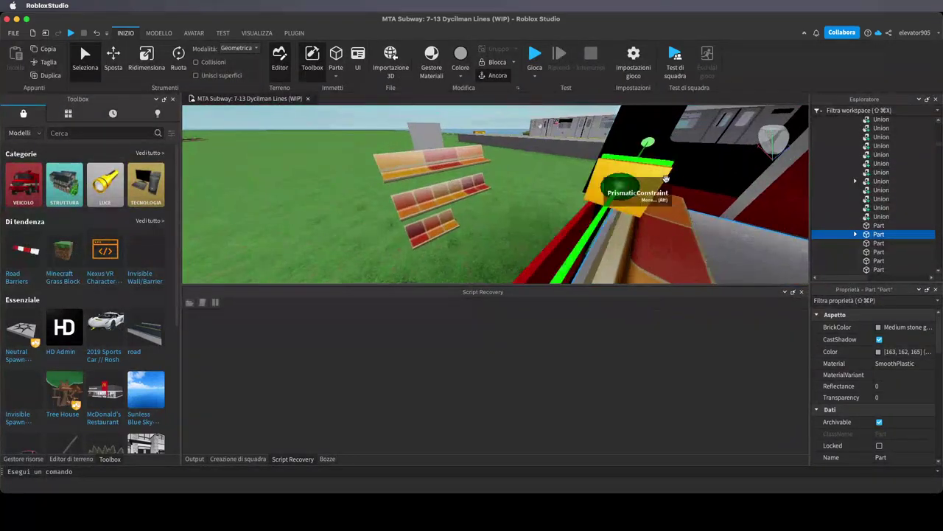
right_click_drag(690, 193, 692, 192)
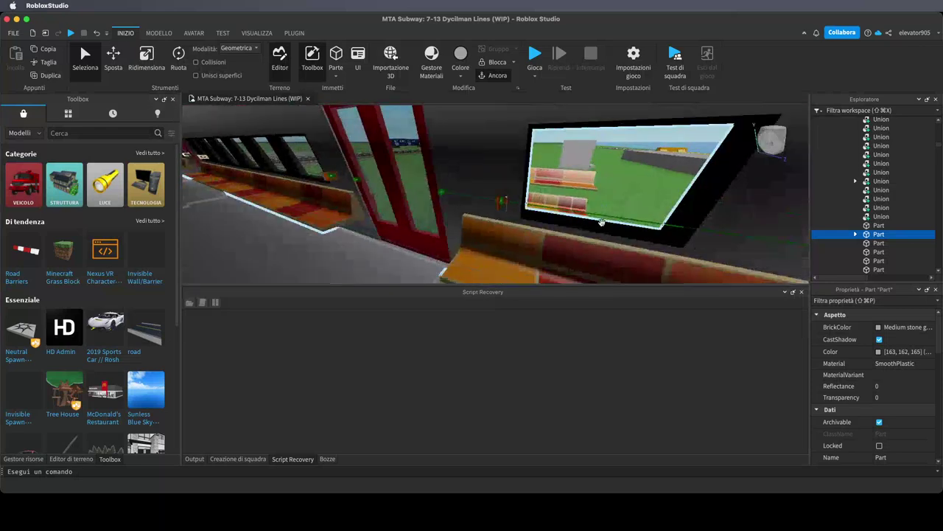
left_click(501, 202)
scroll(928, 402, "down", 5)
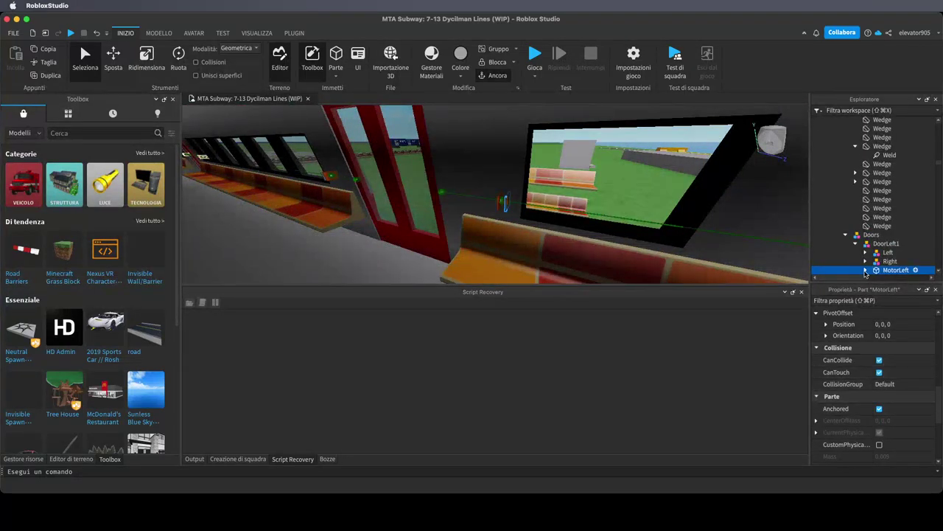
Collapse the DoorLeft1 and Front hierarchies, select the whole Front model, and focus the view on it
left_click(855, 244)
scroll(851, 236, "up", 4)
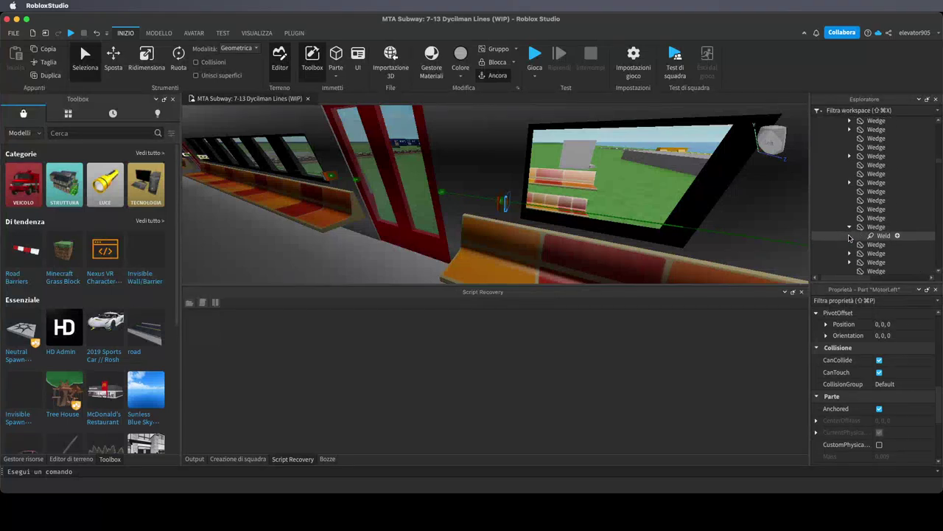
scroll(848, 222, "up", 5)
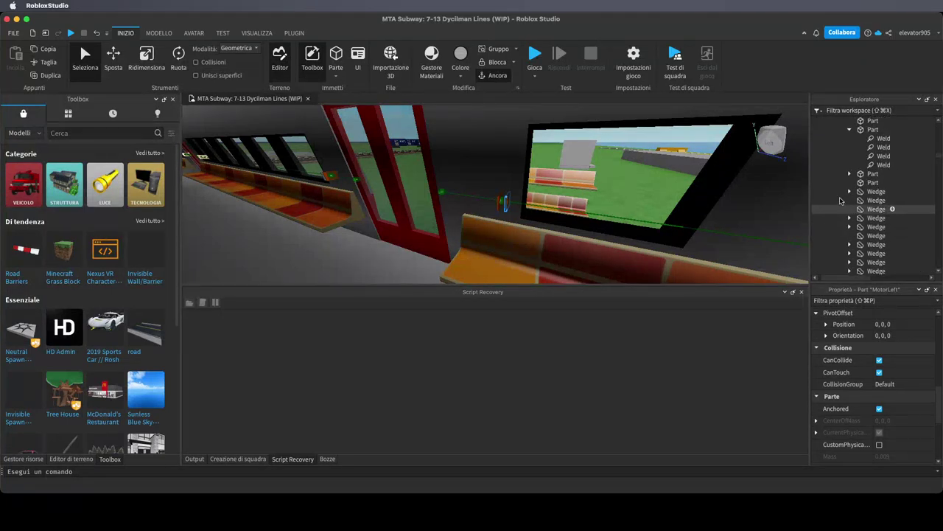
scroll(844, 203, "up", 8)
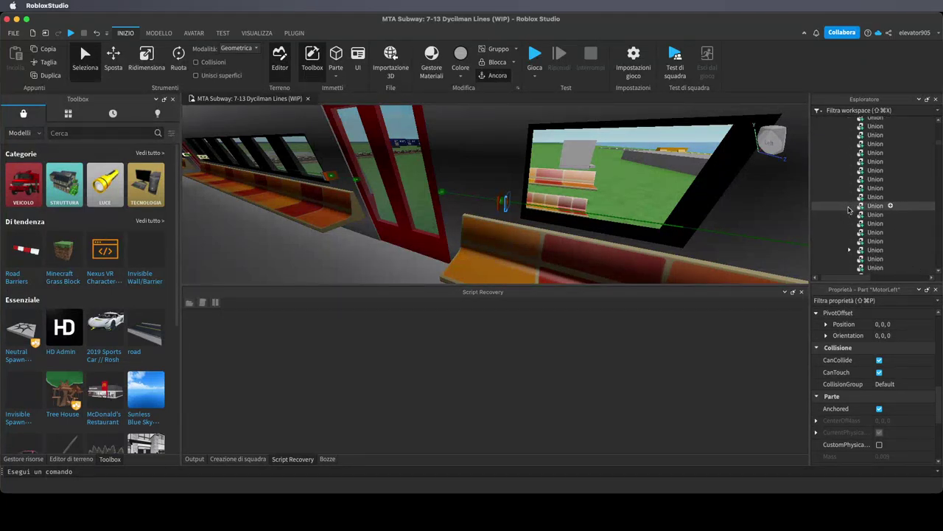
scroll(848, 209, "up", 8)
left_click(839, 204)
left_click(832, 196)
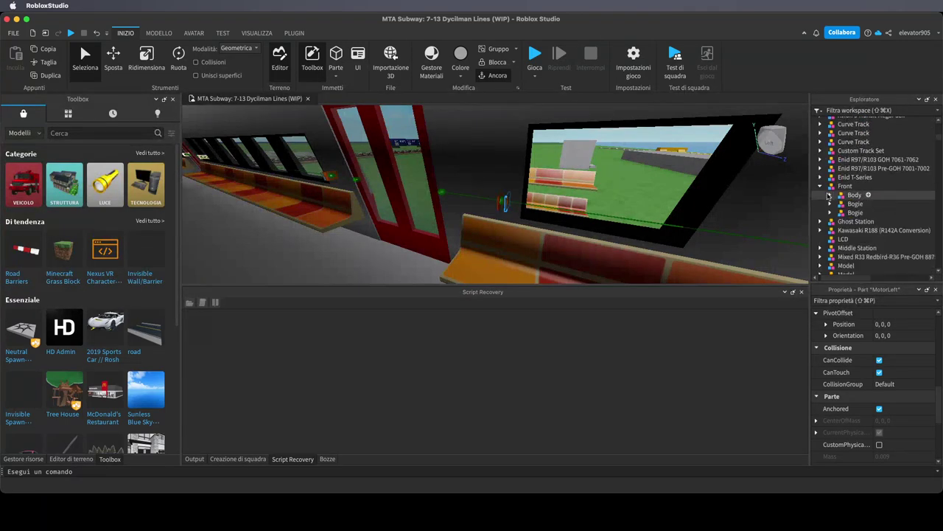
left_click(824, 188)
left_click(844, 186)
key("f")
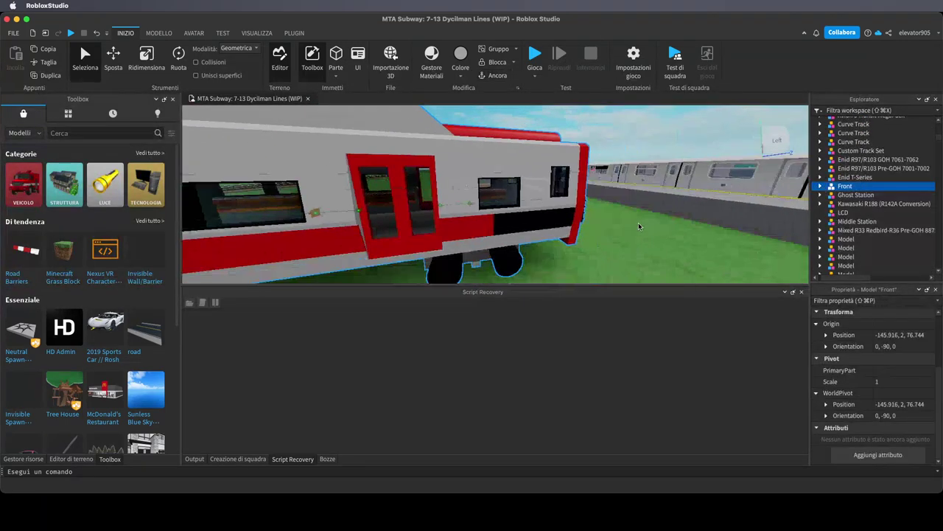
Select a wheel cylinder on the front car's bogie, check its children and properties, and collapse the Bogie model
left_click(543, 210)
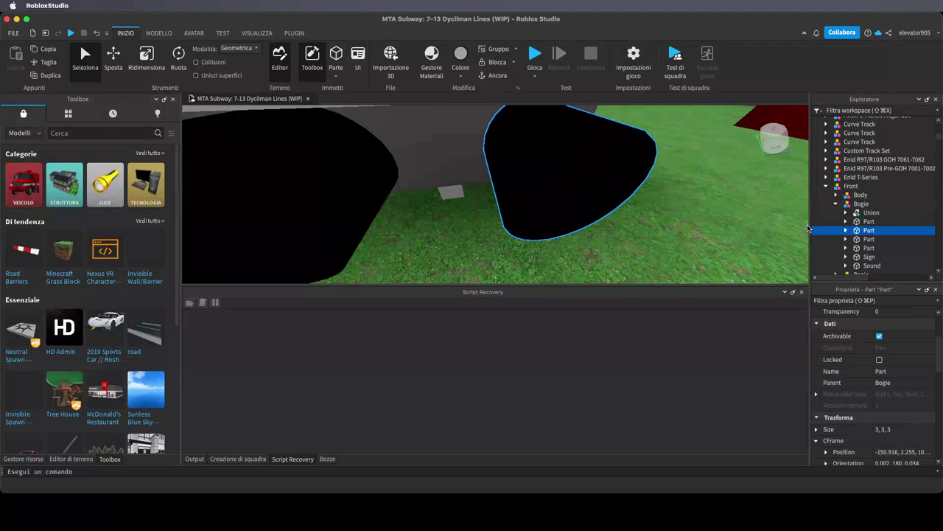
left_click(845, 230)
left_click(845, 230)
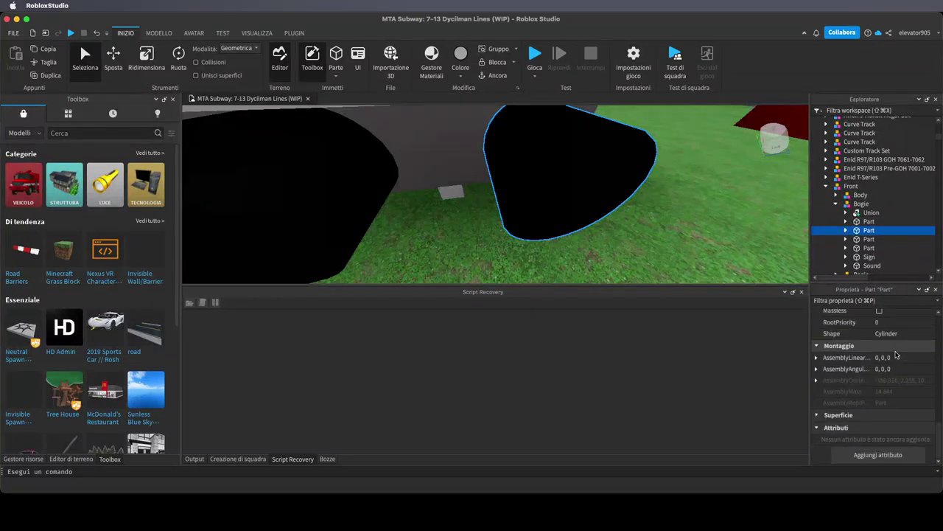
right_click_drag(651, 202, 649, 173)
scroll(651, 202, "down", 8)
left_click(836, 204)
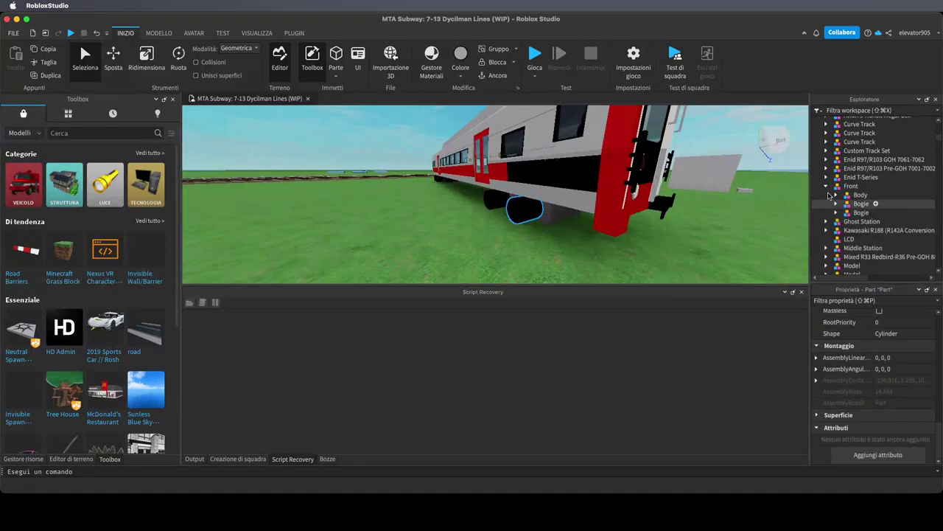
Collapse and reselect the Front model, focus on it, and inspect the car's cab end
left_click(826, 186)
left_click(849, 186)
key("f")
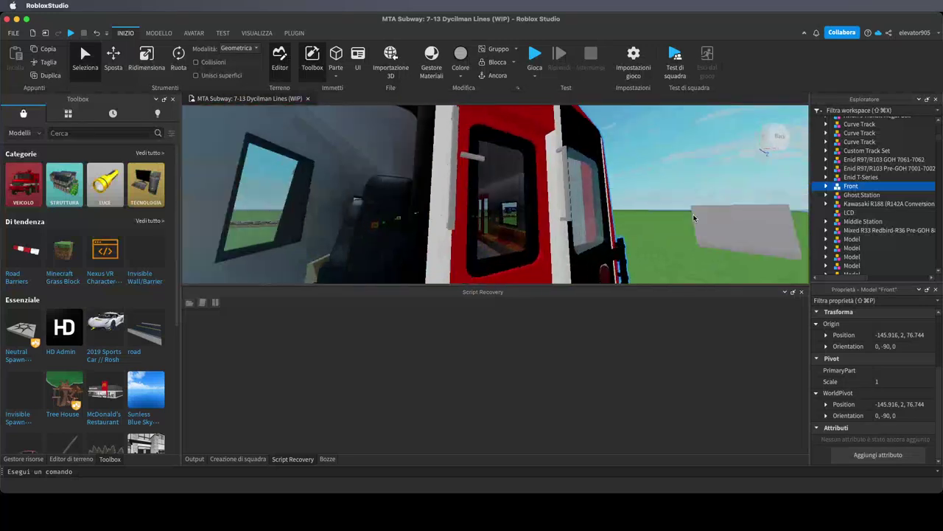
scroll(694, 214, "down", 10)
right_click_drag(695, 214, 693, 214)
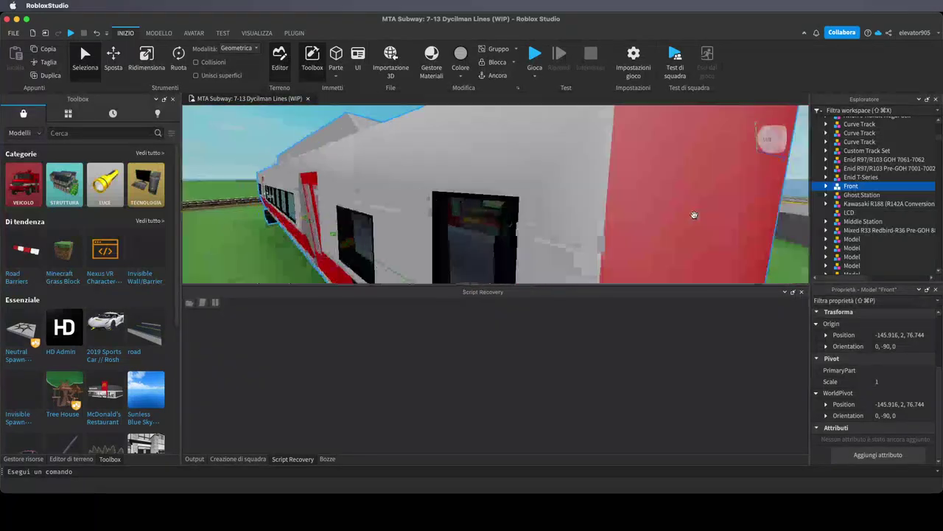
Select the glass wedge in the front car's cab side window and examine it up close
left_click(488, 227, "alt")
right_click_drag(621, 239, 620, 240)
scroll(621, 240, "up", 5)
left_click(404, 242)
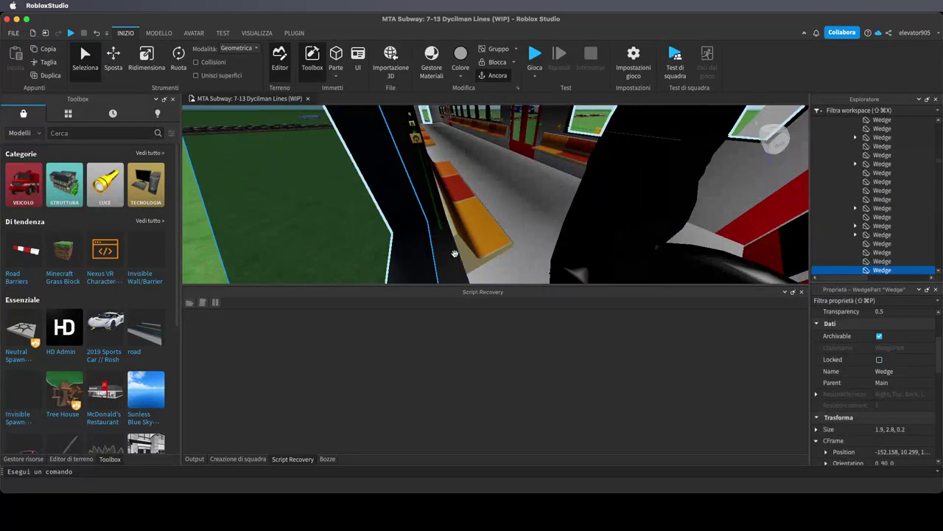
key("f")
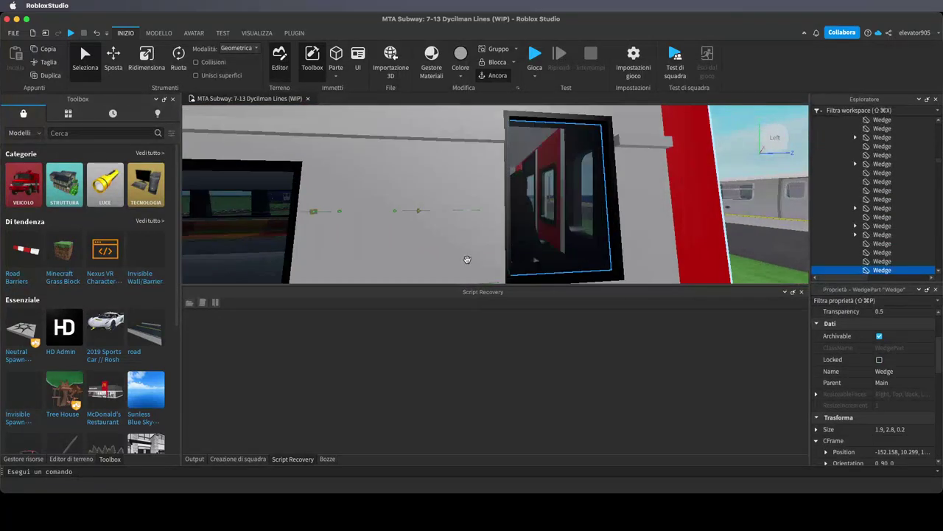
scroll(883, 396, "up", 3)
key("w")
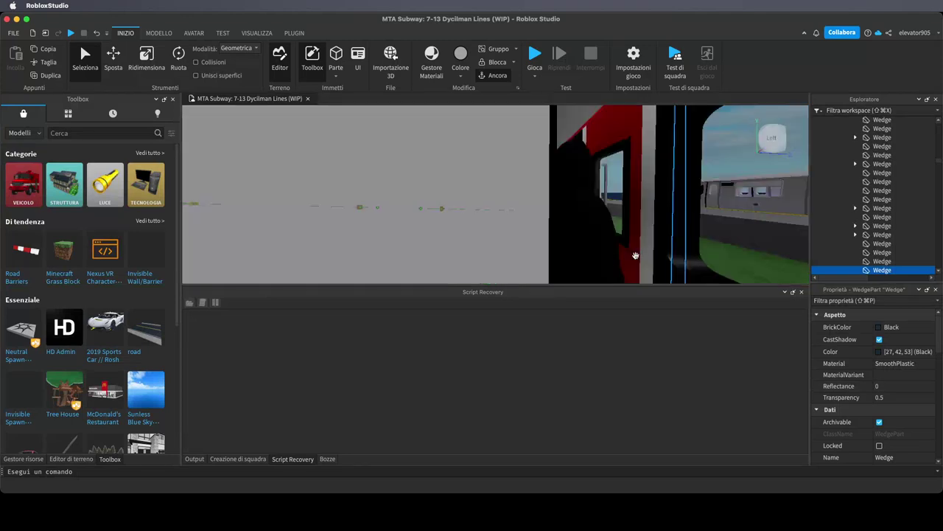
Select the glass wedge in the front car's cab end window and undo the last change
mouse_move(636, 256)
right_mouse_down()
mouse_move(617, 257)
mouse_move(653, 256)
right_mouse_up()
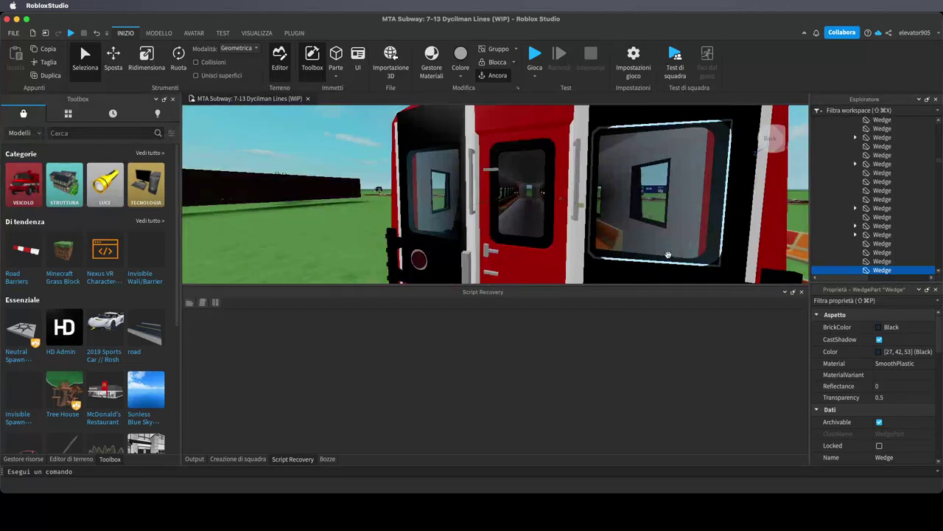
left_click(665, 255)
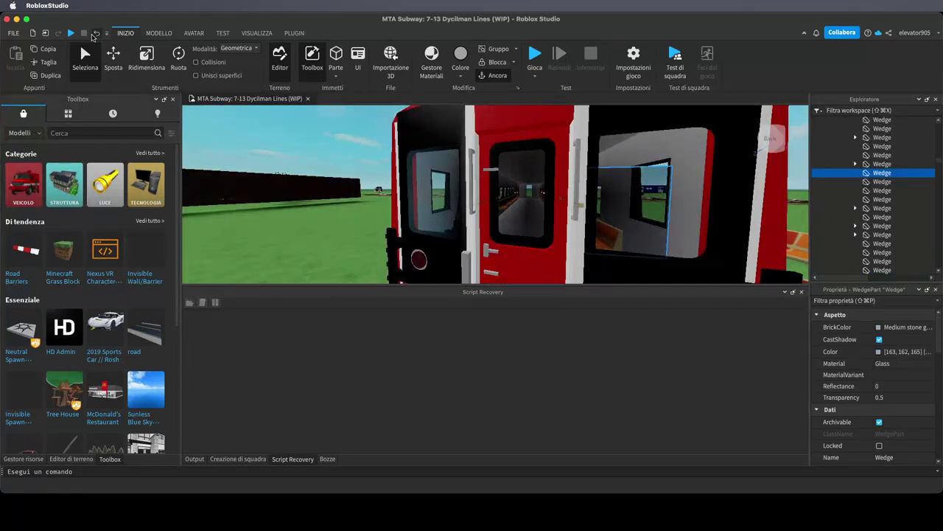
left_click(92, 37)
mouse_move(628, 215)
right_mouse_down()
mouse_move(617, 220)
mouse_move(627, 215)
right_mouse_up()
key("w")
key("s")
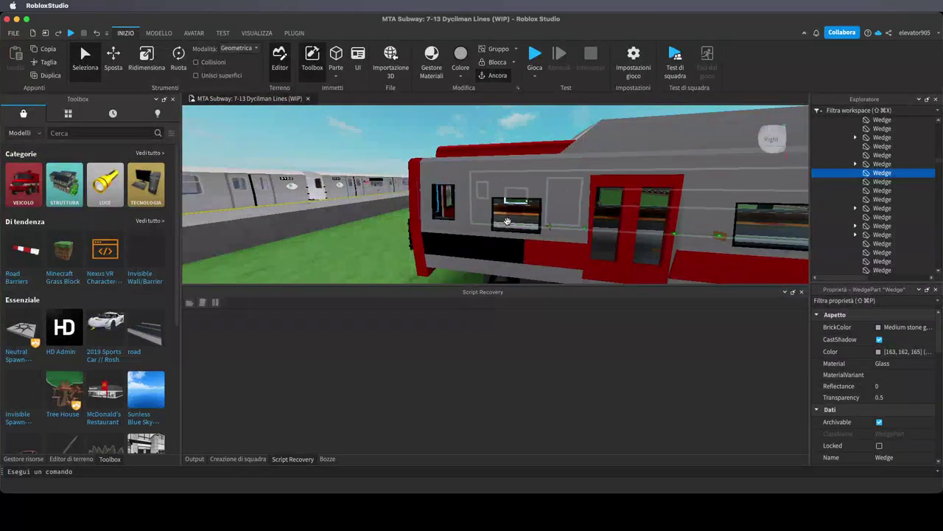
Select the glass wedge of the long passenger window on the front car's side and check its properties
right_click_drag(531, 235, 531, 236)
key("w")
key("s")
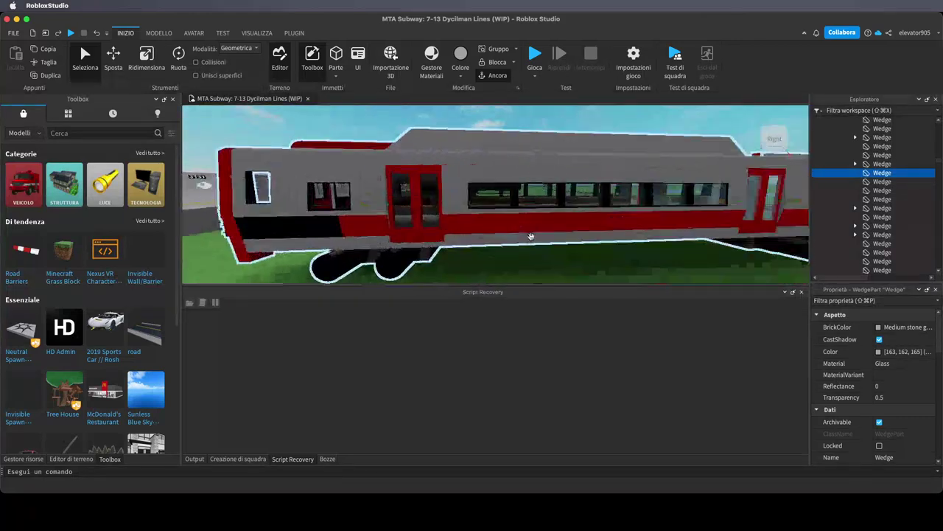
key("w")
left_click(505, 210)
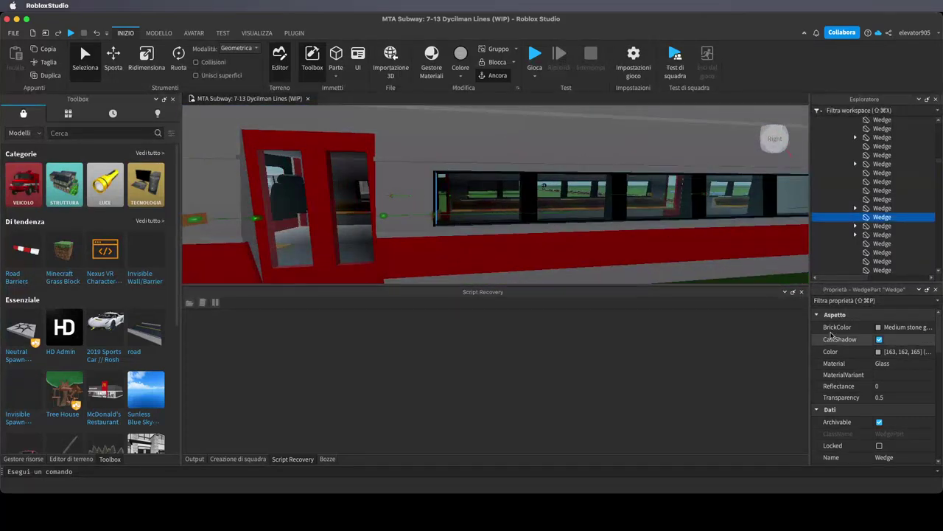
scroll(554, 219, "down", 5)
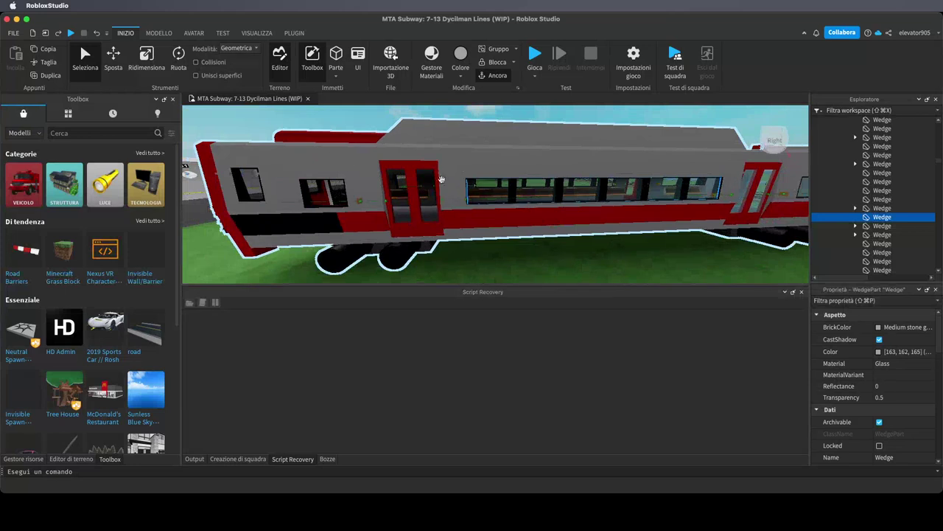
Check the weld under the neighbouring roofline wedge, collapse it, and reselect the long window's glass wedge
left_click(855, 209)
left_click(855, 210)
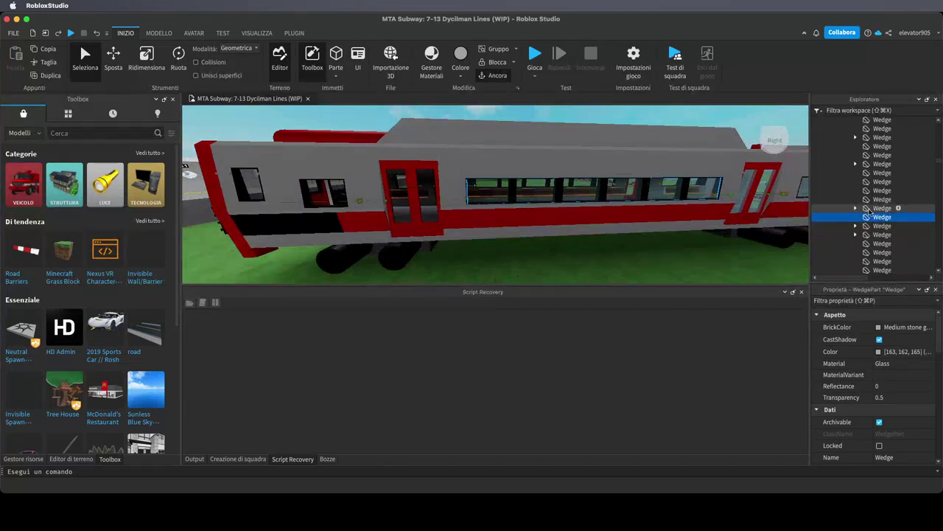
left_click(855, 209)
left_click(873, 210)
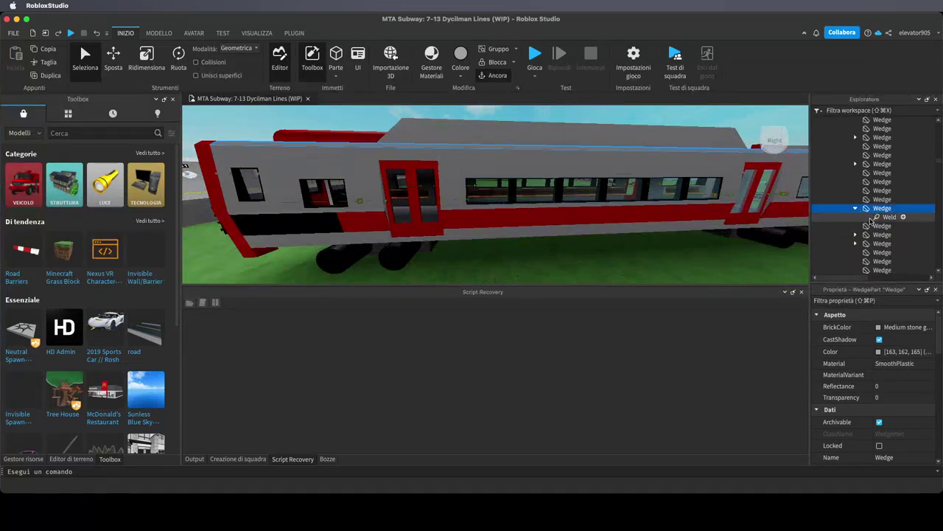
left_click(877, 226)
left_click(856, 209)
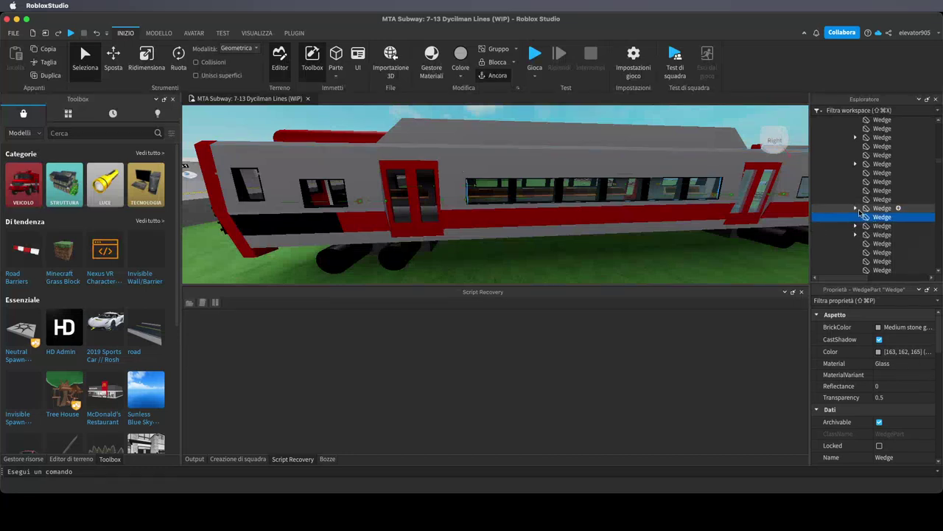
Resize and fit a glass wedge over the small side window between the cab and the first passenger door
left_click(147, 59)
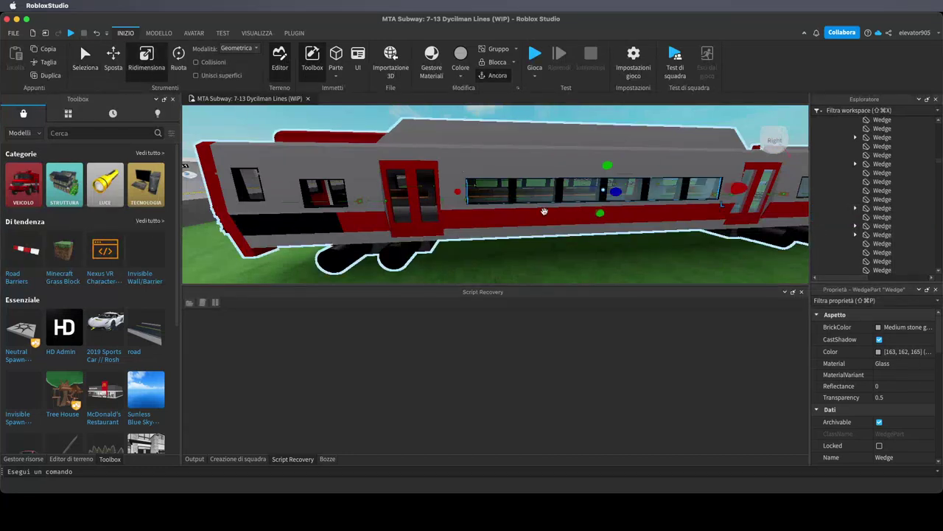
key("a")
left_click_drag(455, 192, 376, 206)
key("d")
scroll(381, 205, "down", 2)
right_click_drag(381, 205, 504, 212)
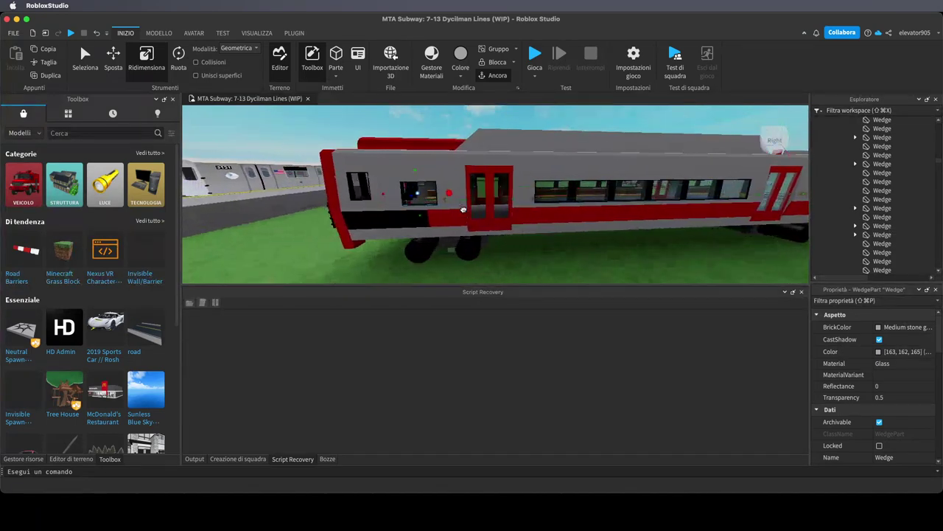
key("a")
key("w")
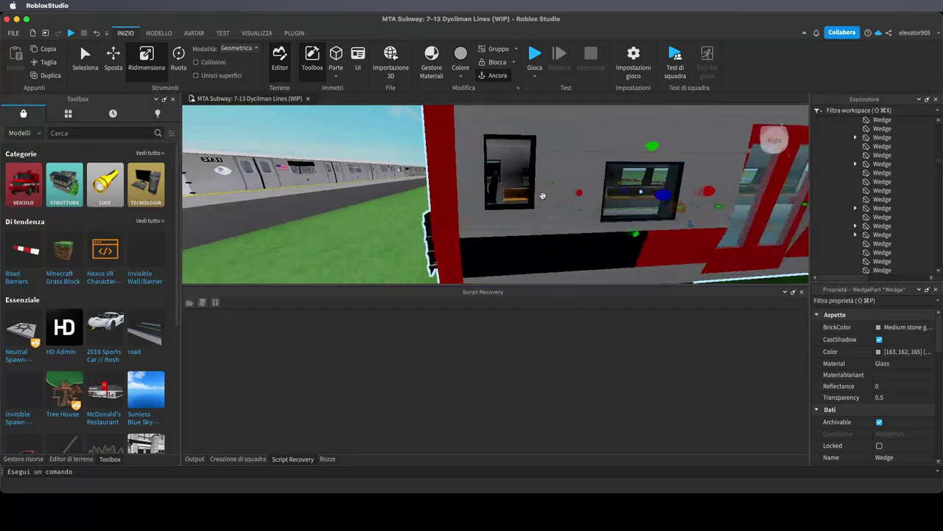
key("s")
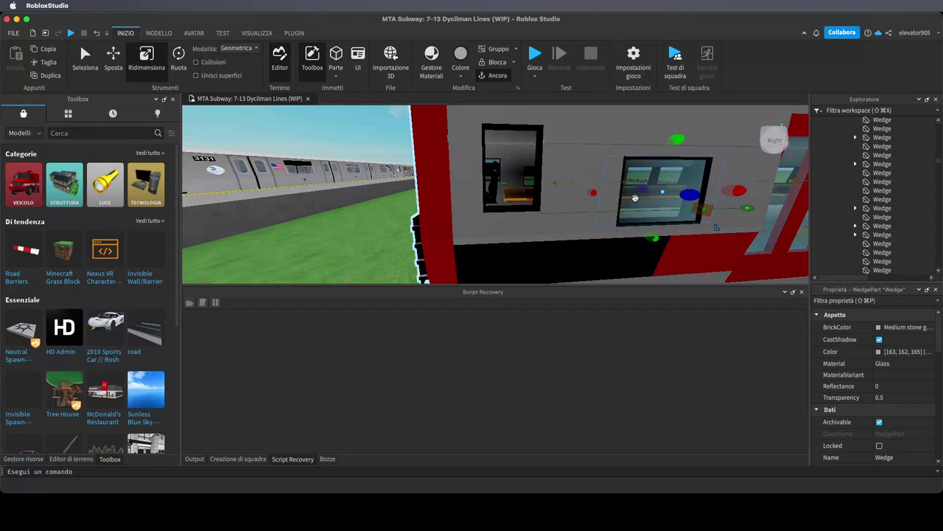
Raise the glass wedge at the cab's side window to the opening's height and narrow it to the window's width
left_click(126, 74)
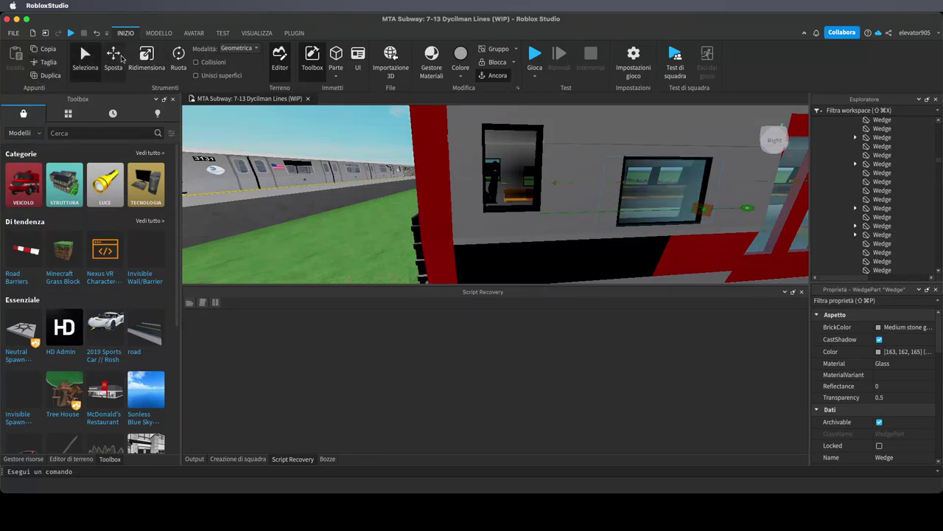
left_click(113, 59)
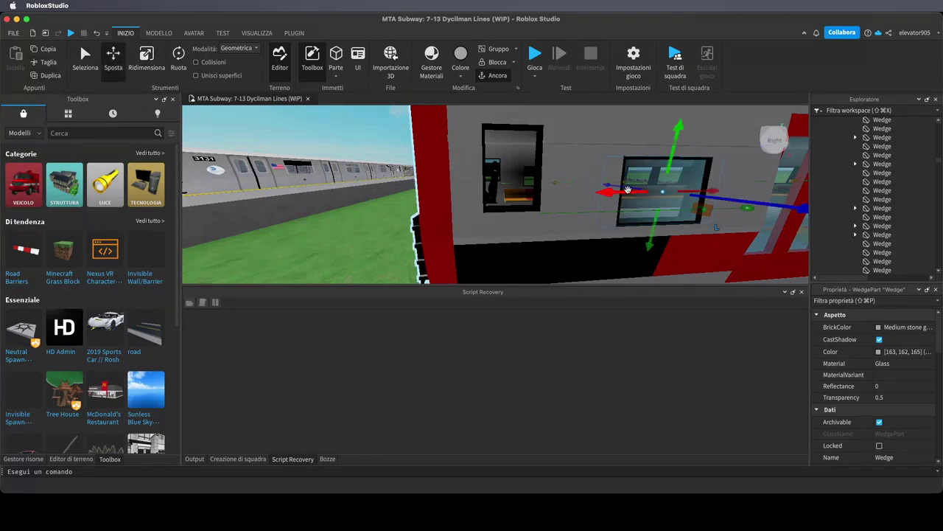
left_click(516, 180)
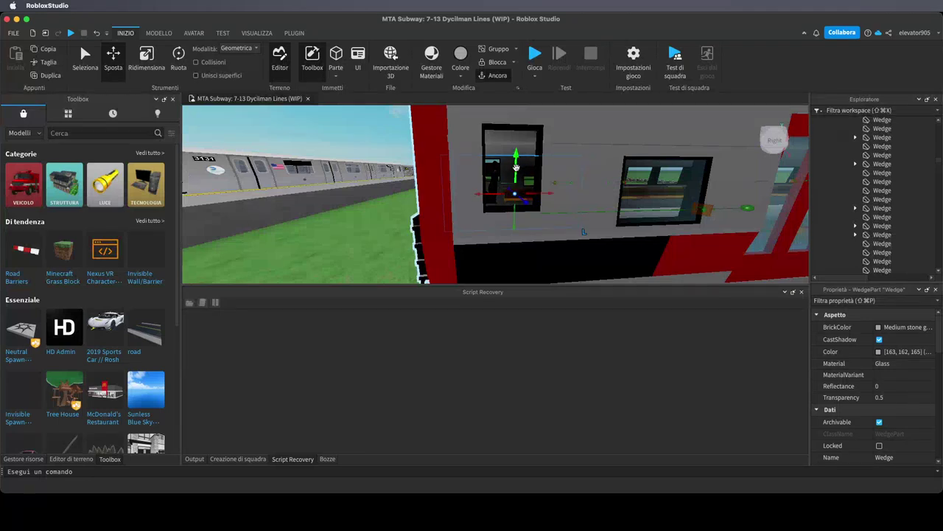
left_click_drag(516, 167, 515, 148)
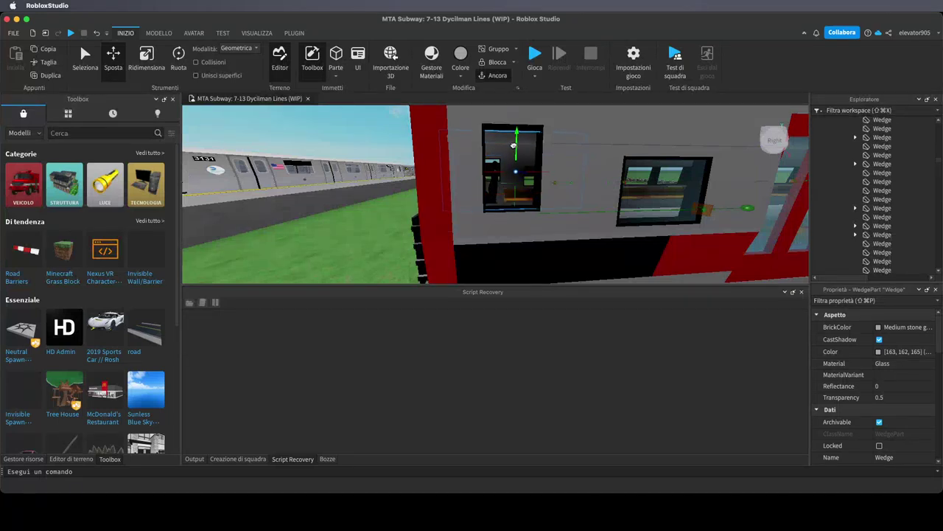
left_click(147, 55)
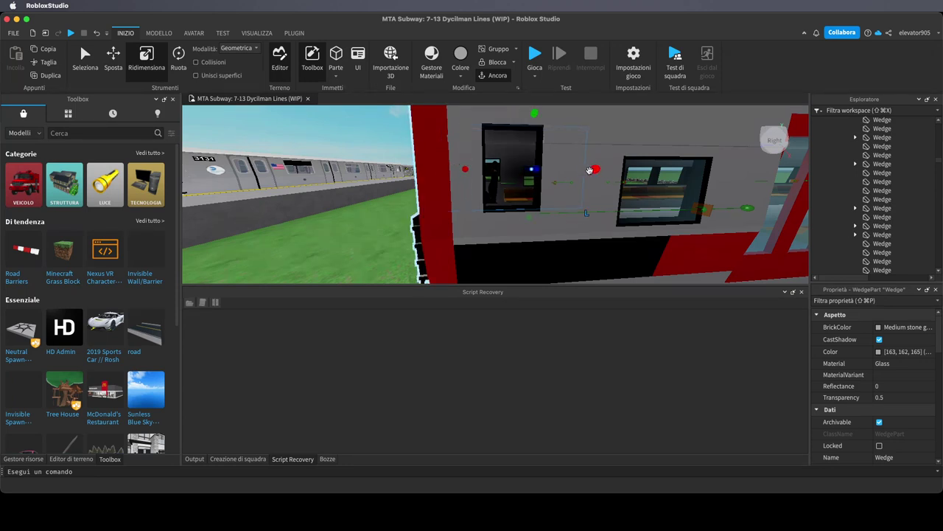
left_click_drag(590, 170, 548, 176)
Select the driver's VehicleSeat inside the front car's cab
key("w")
right_click_drag(595, 196, 561, 225)
scroll(582, 215, "down", 3)
left_click(546, 221)
scroll(563, 227, "up", 3)
left_click(561, 225)
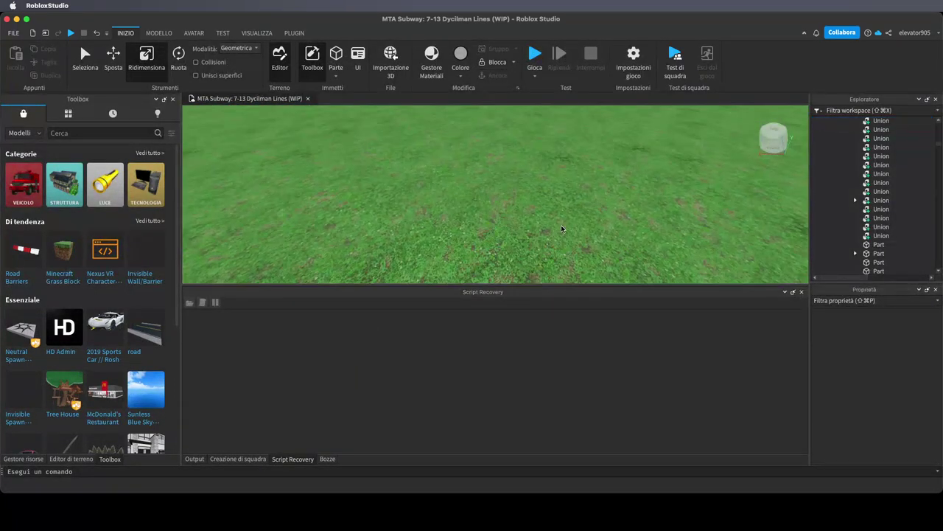
scroll(561, 225, "down", 3)
scroll(563, 226, "up", 8)
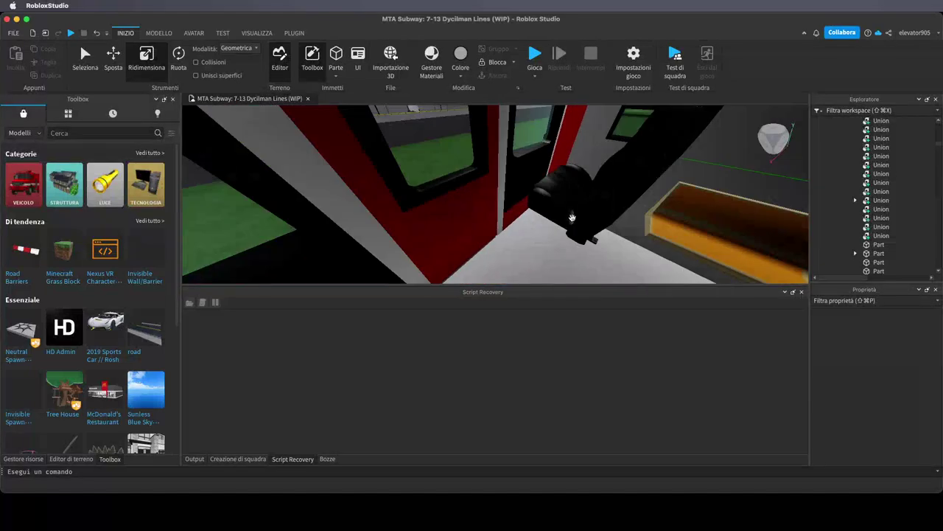
left_click(559, 197)
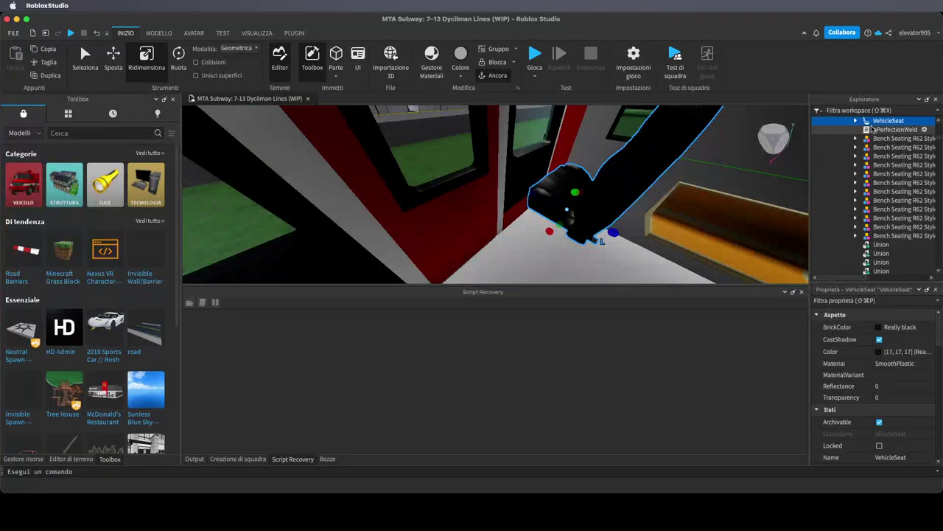
Expand the VehicleSeat, check its Train interface contents, and open the TrainSystem script
left_click(891, 129)
scroll(851, 133, "up", 2)
left_click(852, 159)
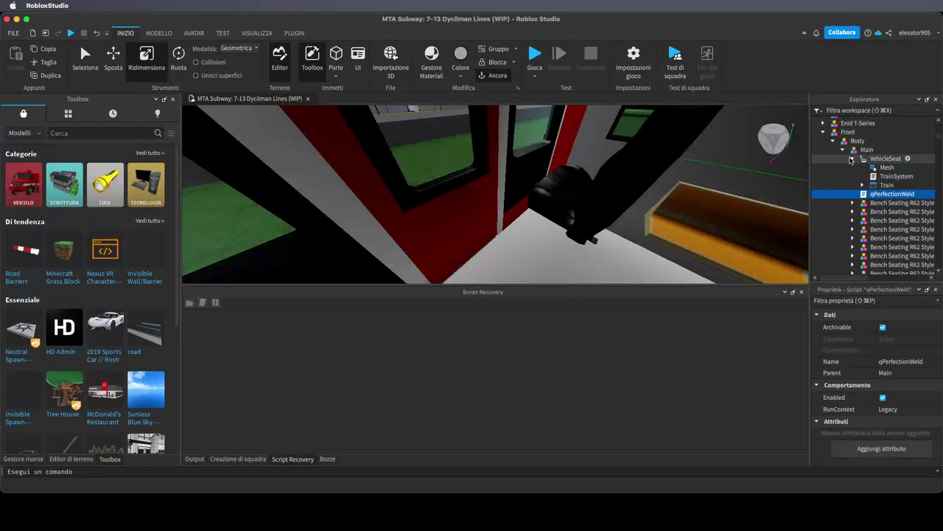
left_click(862, 185)
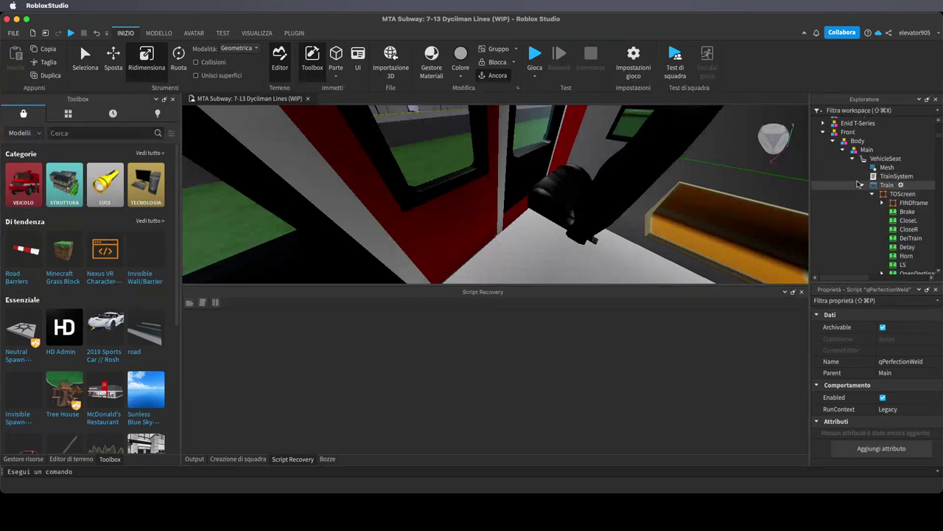
left_click(863, 185)
double_click(882, 176)
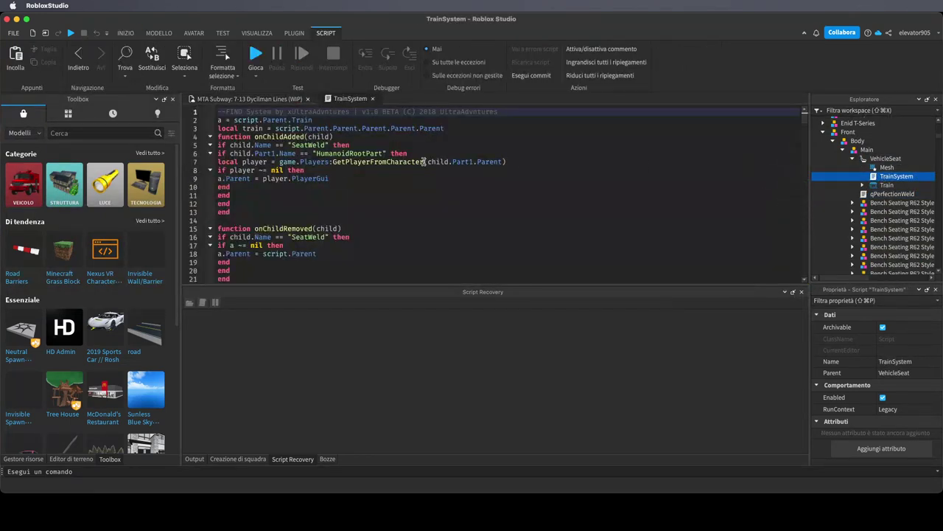
Read the TrainSystem script down to the door-opening functions and close the stray Road Barriers preview
scroll(425, 162, "down", 12)
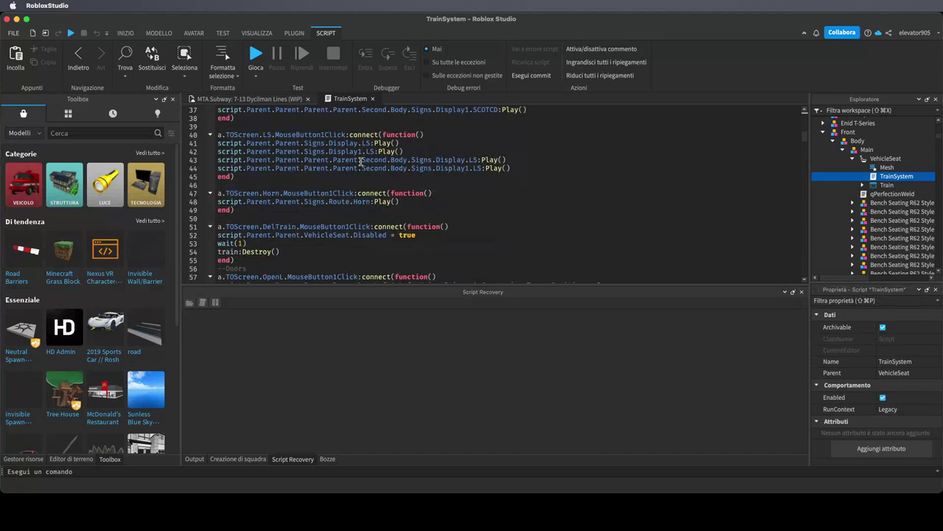
scroll(361, 160, "down", 3)
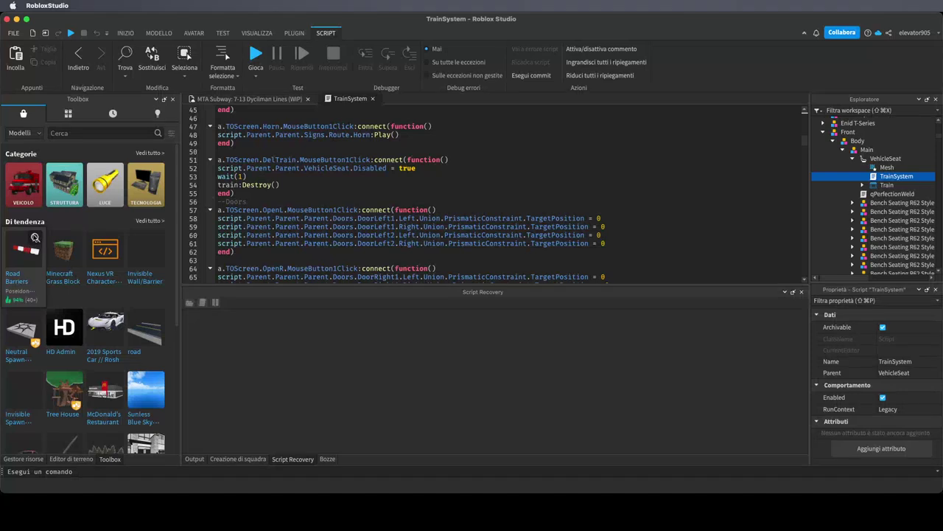
left_click(35, 238)
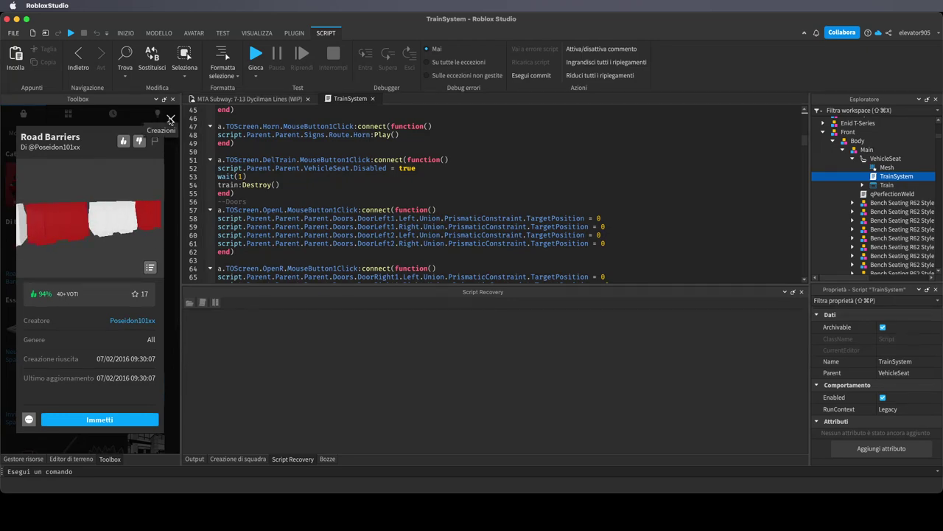
left_click(170, 119)
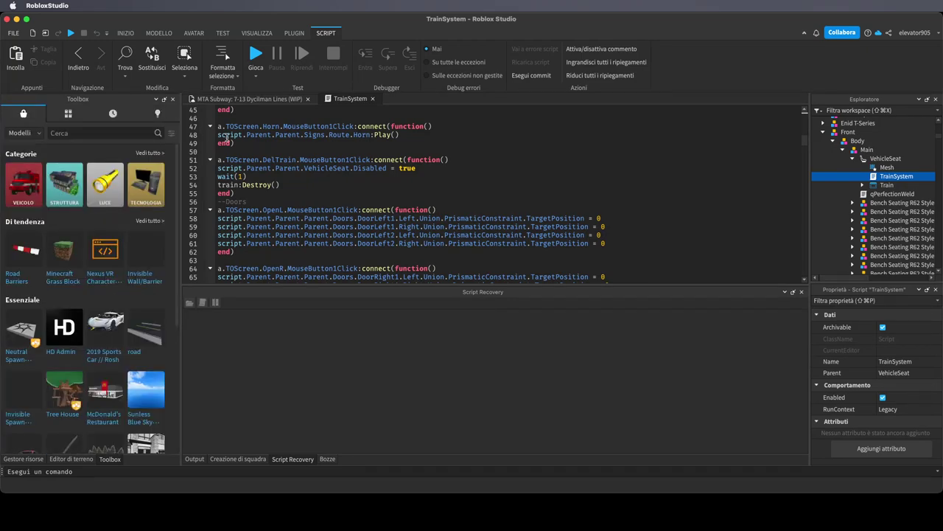
Return to the 3D view of the place and examine the front car's cab end up close
left_click(249, 98)
scroll(490, 192, "down", 10)
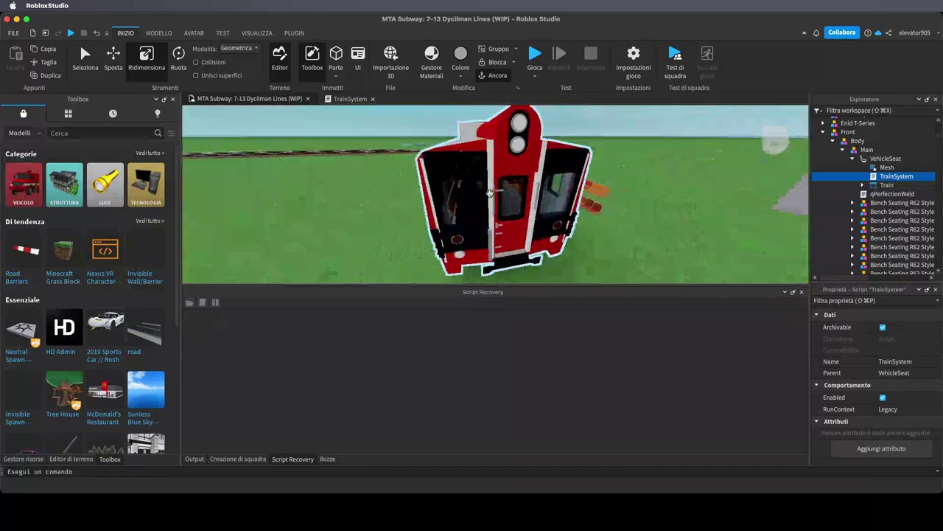
right_click_drag(489, 192, 488, 193)
scroll(489, 193, "up", 5)
scroll(489, 193, "up", 4)
scroll(490, 193, "up", 5)
scroll(489, 194, "up", 4)
Review the TrainSystem script's door opening and closing functions and its destination sign code
left_click(343, 99)
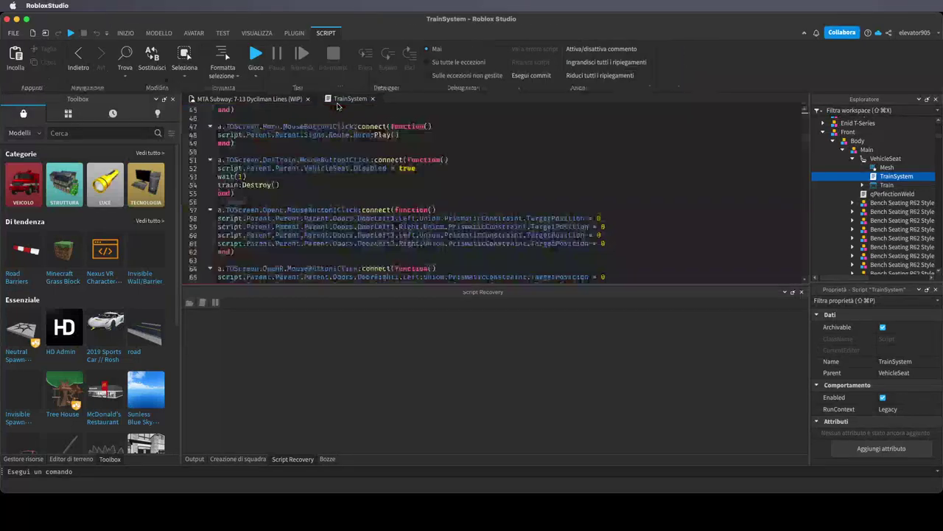
scroll(333, 153, "down", 3)
scroll(333, 153, "down", 2)
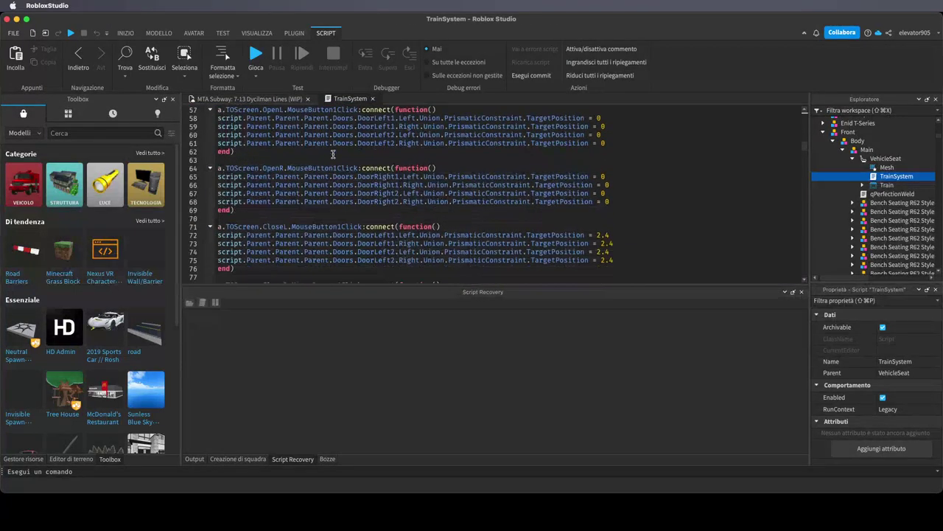
scroll(333, 154, "down", 12)
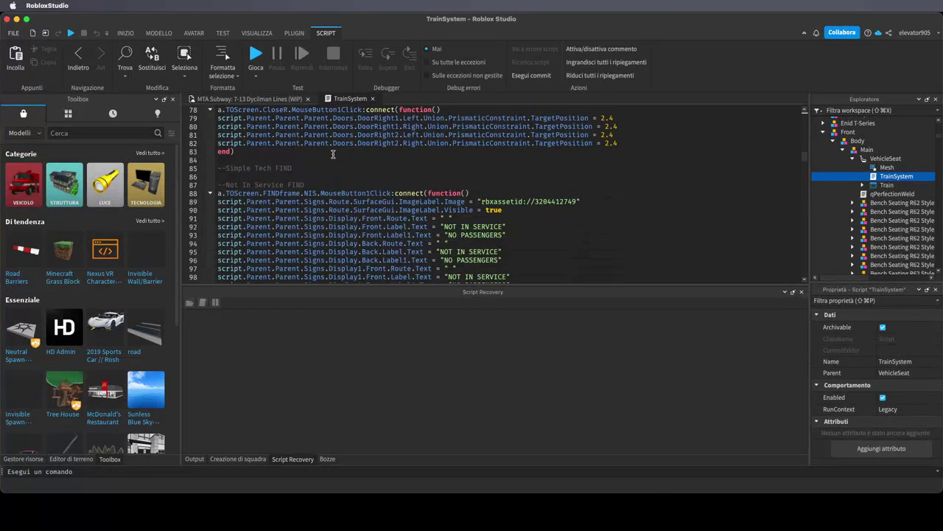
scroll(333, 153, "down", 10)
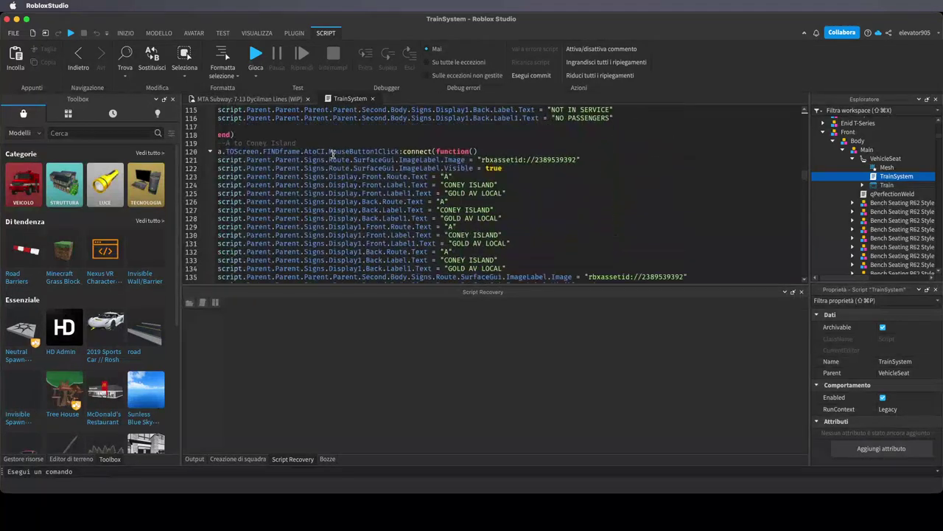
Return to the 3D view of the place and select the whole Front model
left_click(267, 100)
scroll(523, 228, "down", 10)
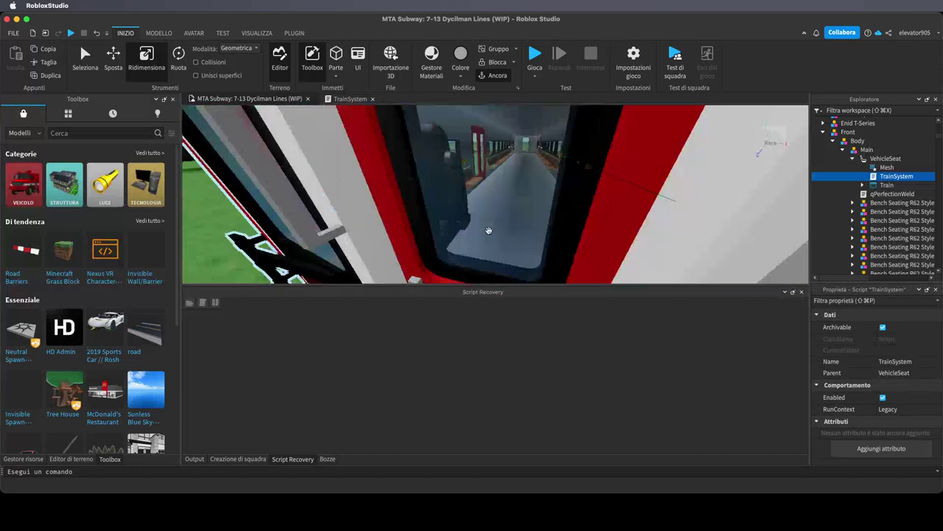
left_click(927, 131)
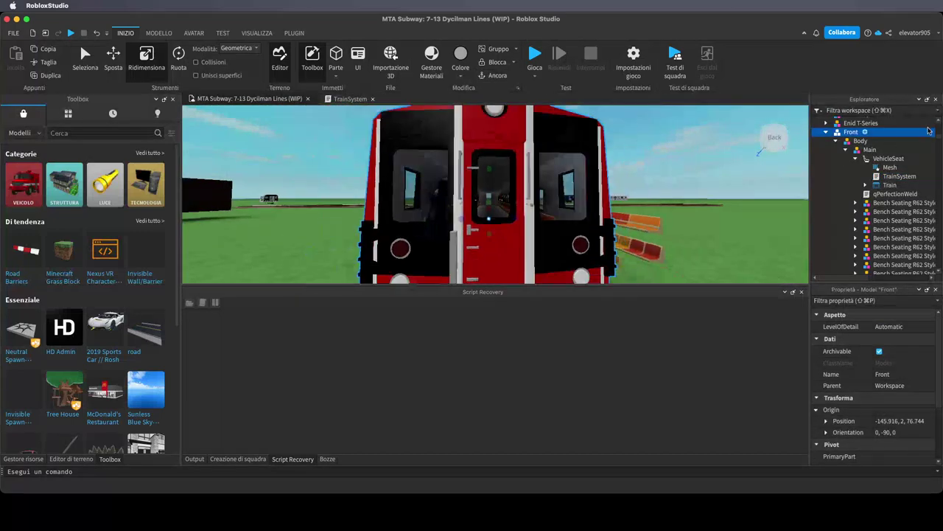
Collapse the Front model's hierarchy from its Main group up through Body to the model itself
left_click(846, 150)
left_click(843, 141)
left_click(836, 141)
left_click(826, 132)
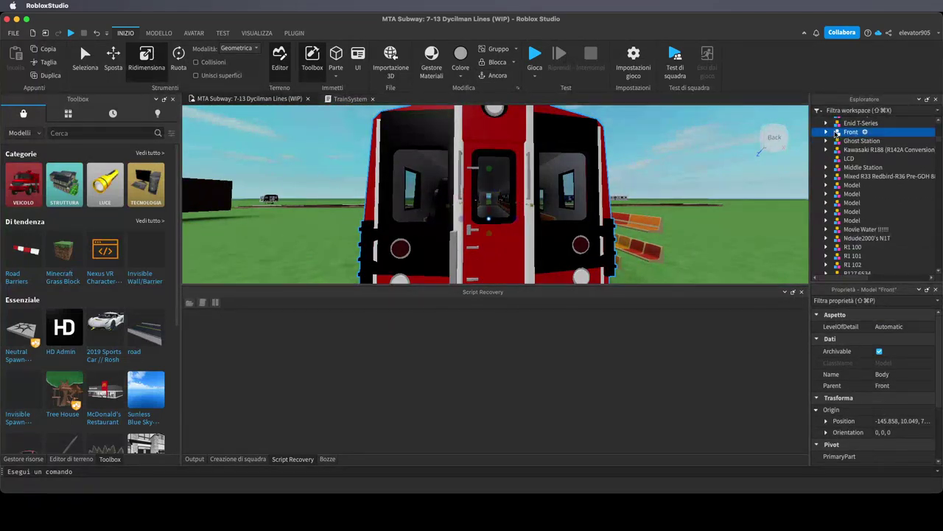
Select the Front model and inspect the car's side, doorways and windows from several angles
left_click(837, 133)
key("f")
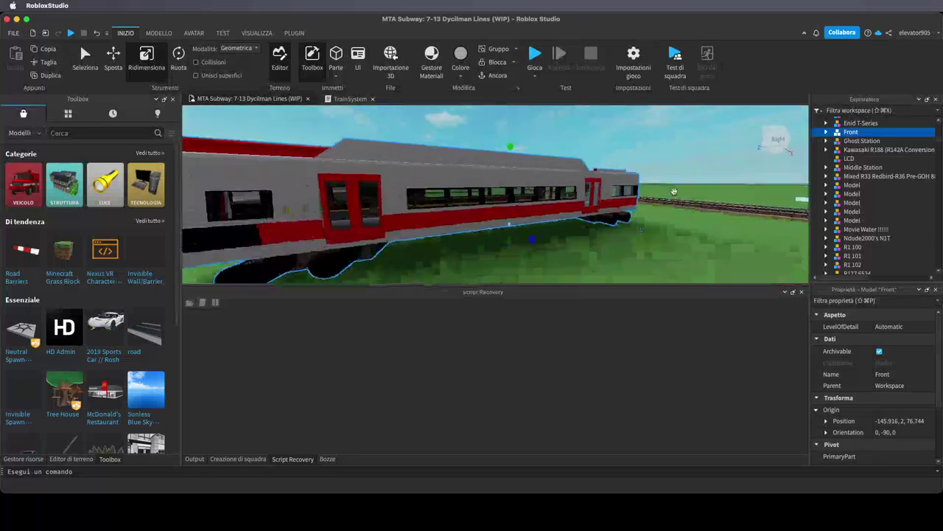
key("s")
key("a")
key("w")
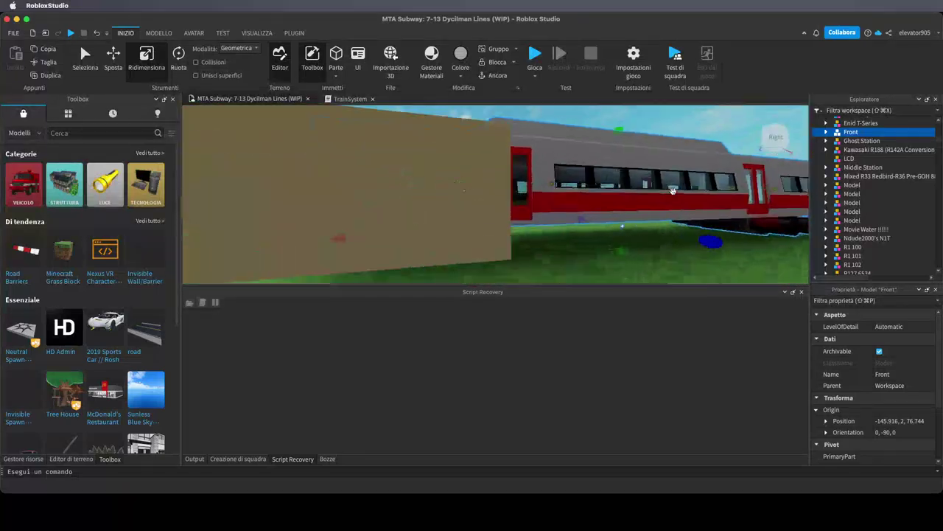
key("w")
right_click_drag(672, 191, 672, 191)
key("s")
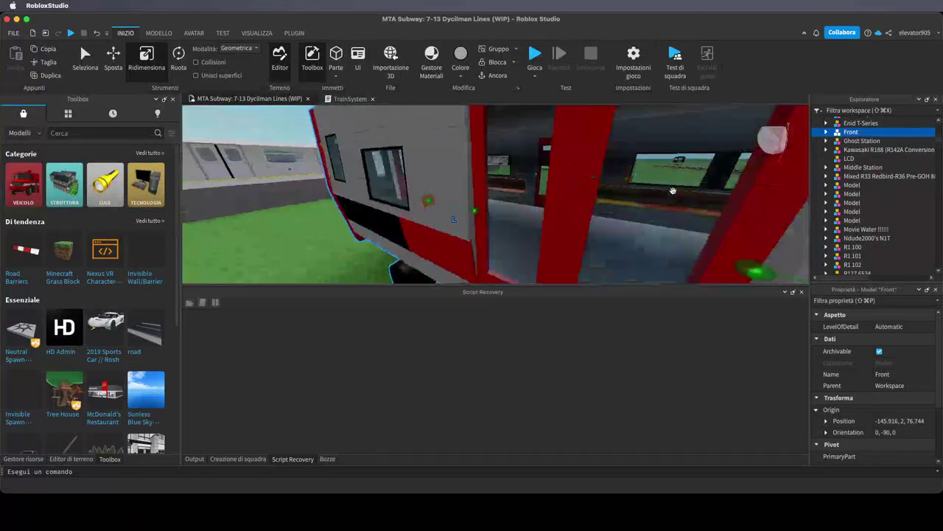
key("f")
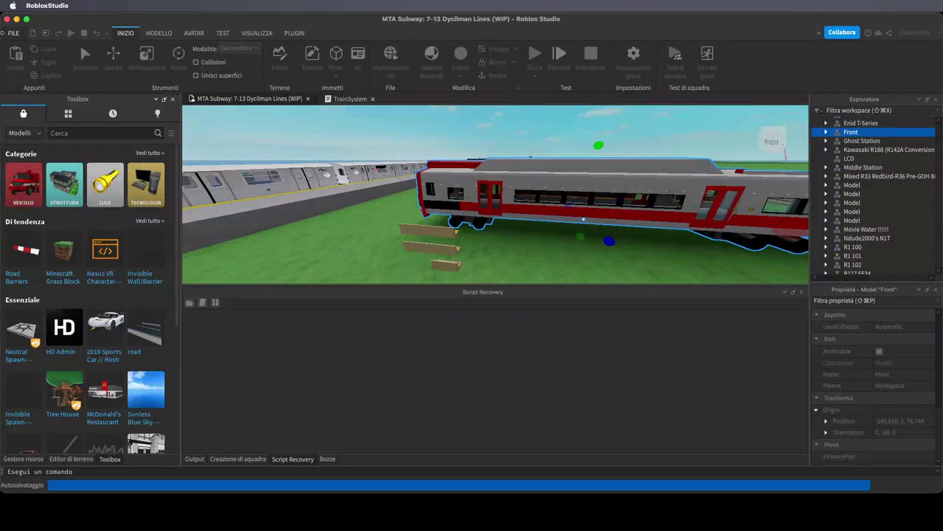
Publish the place to Roblox, committing the pending TrainSystem script changes first
left_click(13, 32)
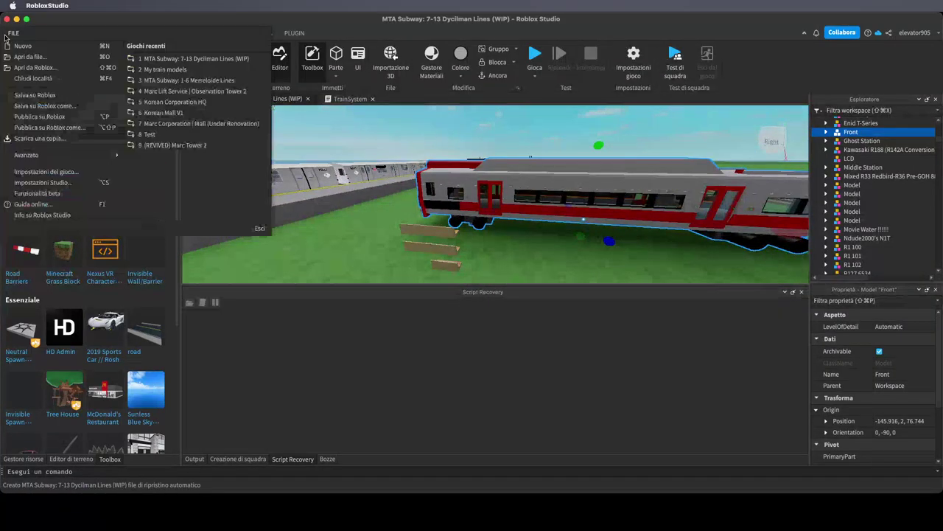
left_click(45, 117)
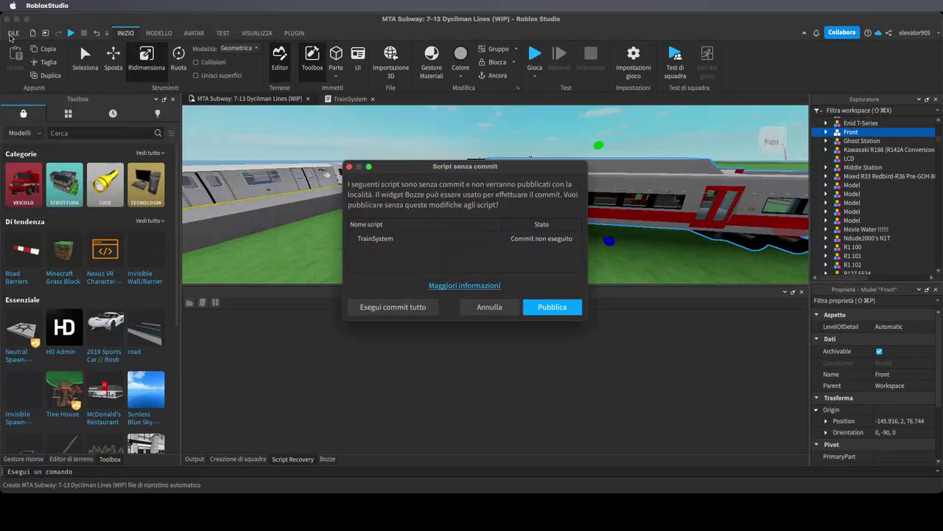
left_click(407, 306)
left_click(520, 335)
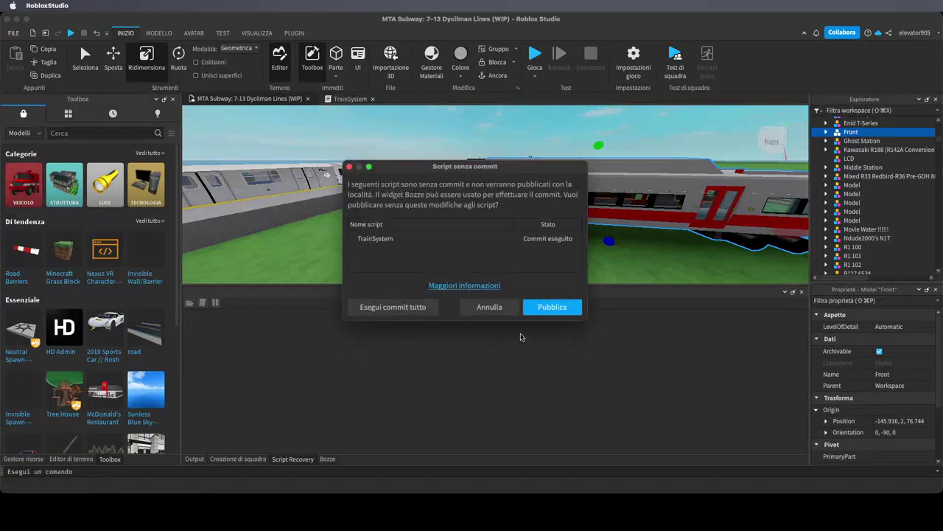
left_click(552, 307)
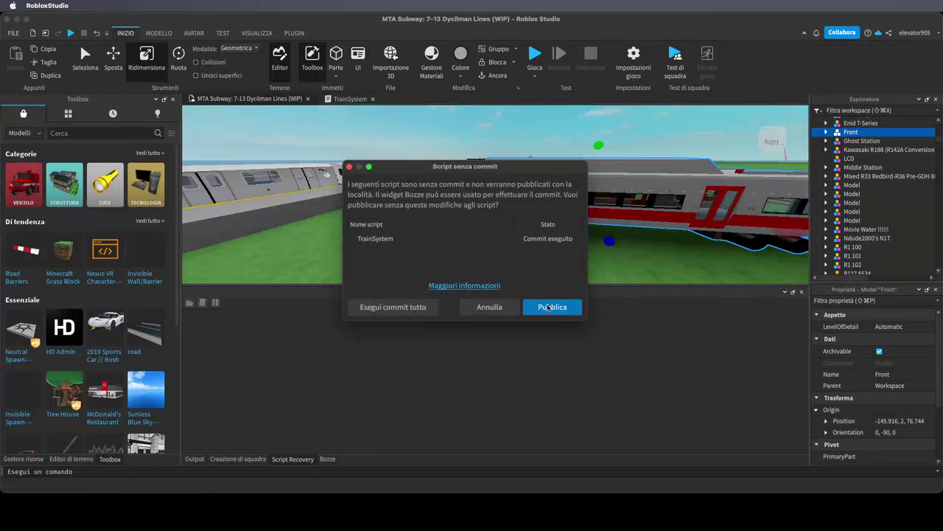
Close the published MTA Subway: 7-13 Dycilman Lines place
left_click(12, 33)
left_click(32, 78)
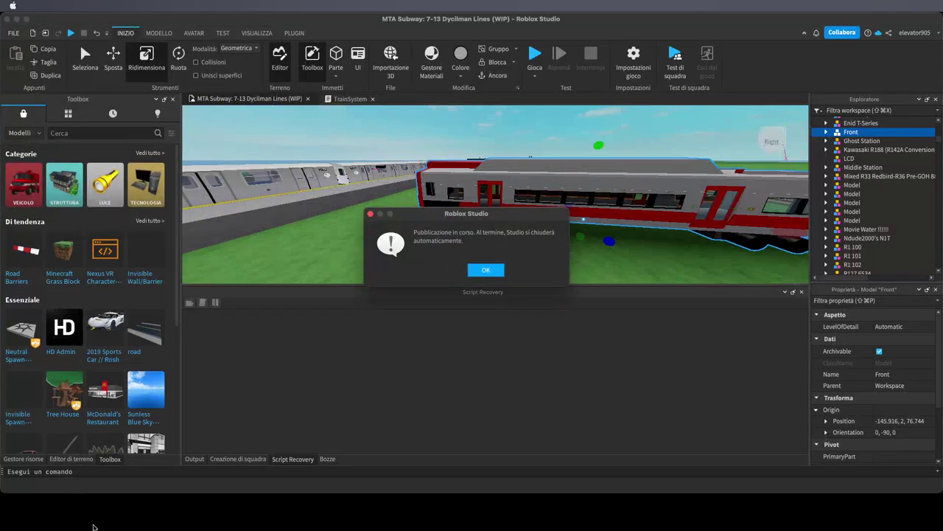
left_click(93, 527)
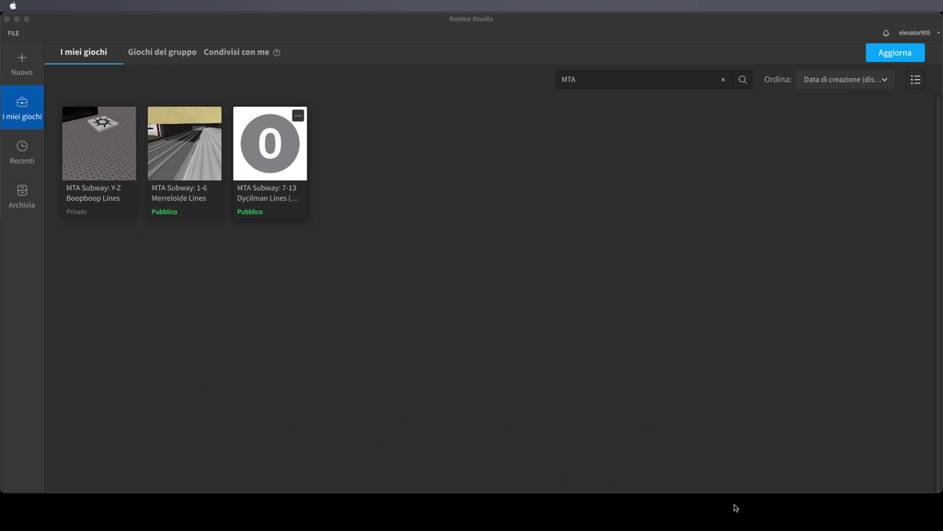
Open the MTA Subway: 1-6 Merreloide Lines place from the list of own games
left_click(705, 506)
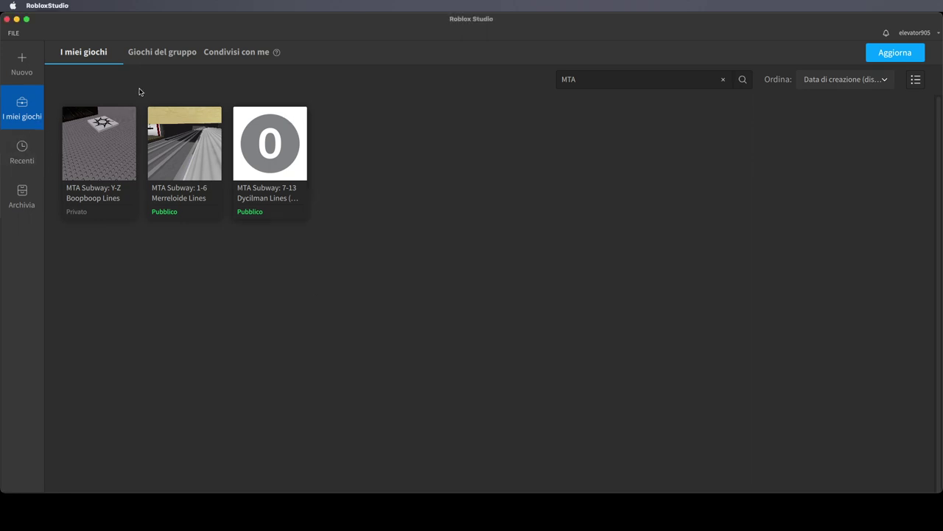
left_click(197, 146)
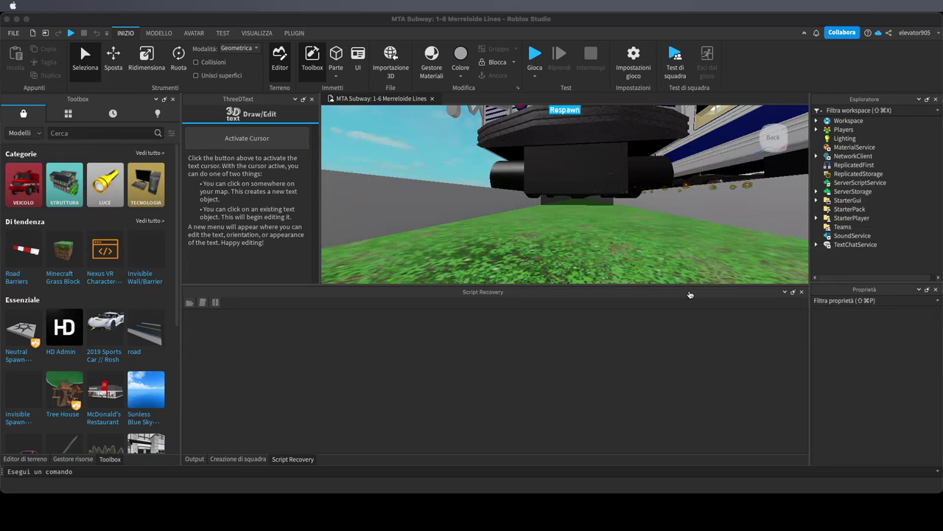
left_click(714, 518)
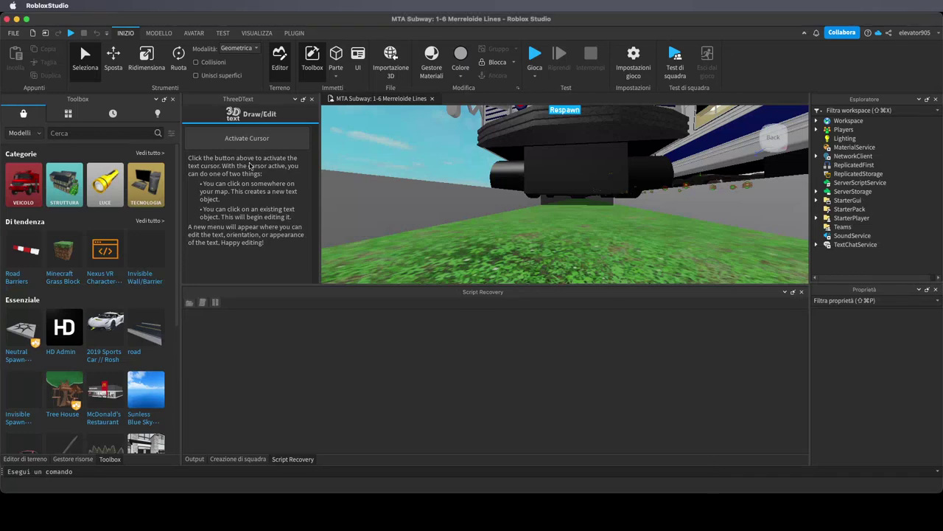
Dock the ThreeDText plugin window with the Toolbox, put the terrain editor last in that group and show the Toolbox again
left_click_drag(254, 102, 90, 278)
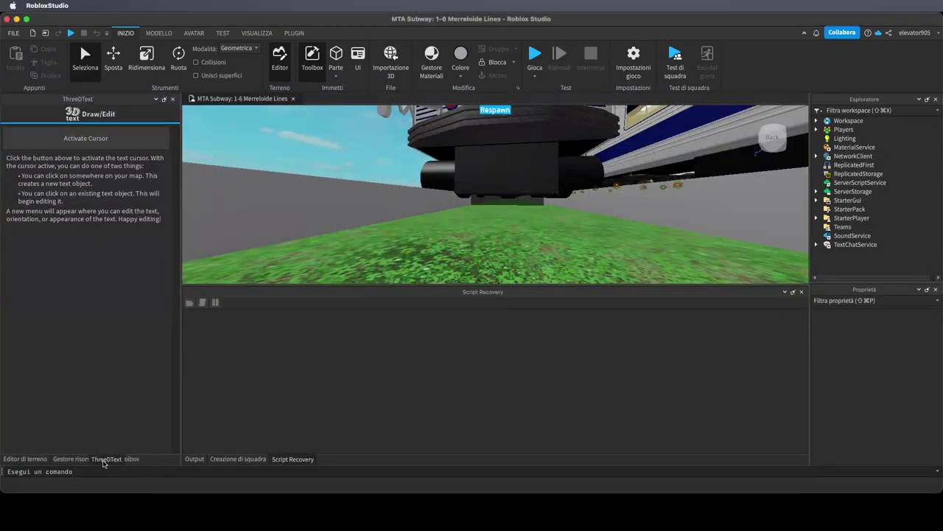
left_click_drag(33, 458, 163, 462)
left_click(104, 462)
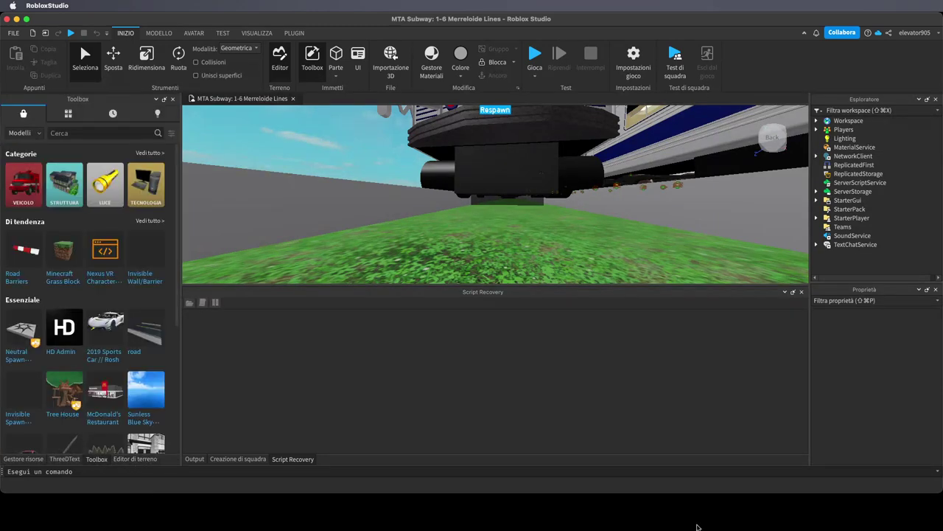